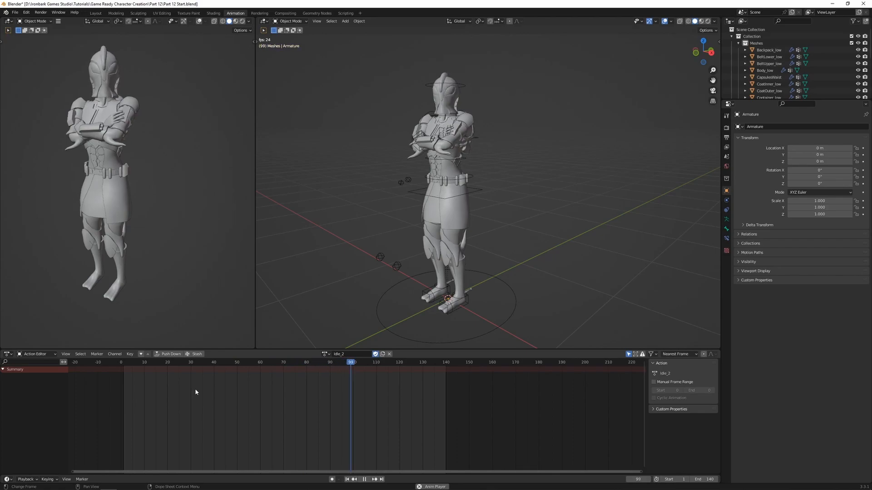
# - Switch the armature to the Idle_1 action and play it back from frame 1
pyautogui.press('space')
pyautogui.click(324, 353)
pyautogui.click(333, 364)
pyautogui.hotkey('shift', 'Left')
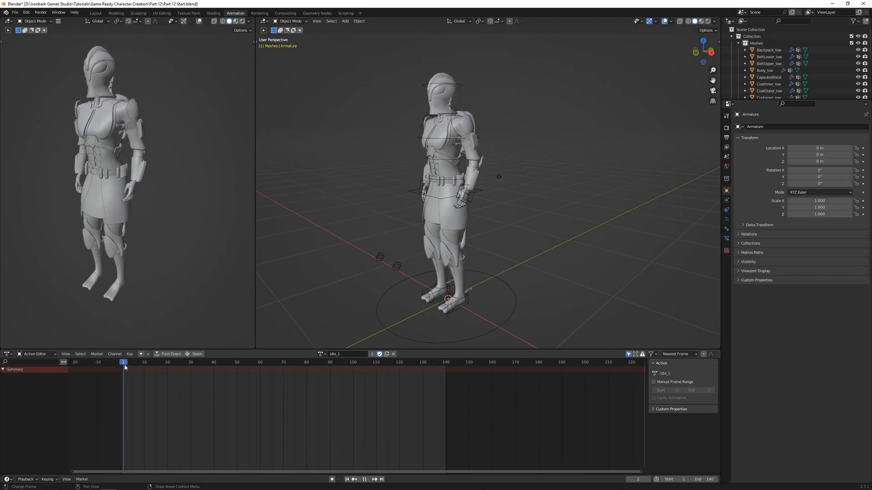
pyautogui.press('space')
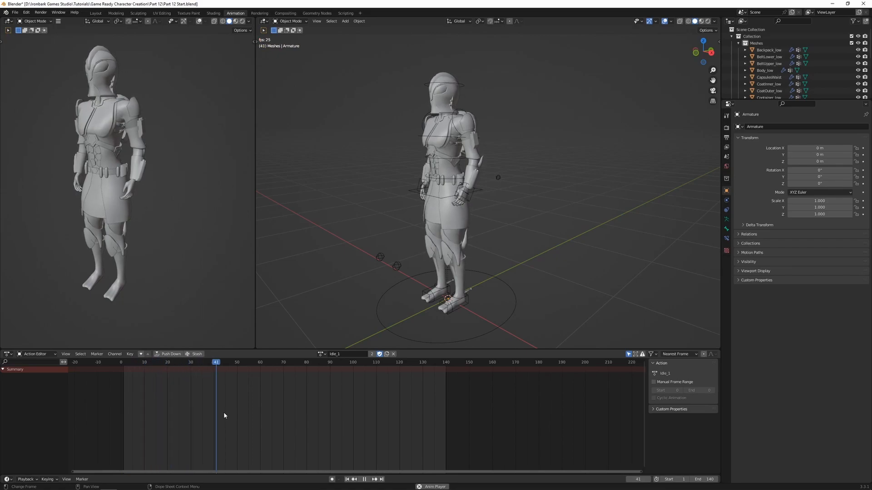
pyautogui.press('Escape')
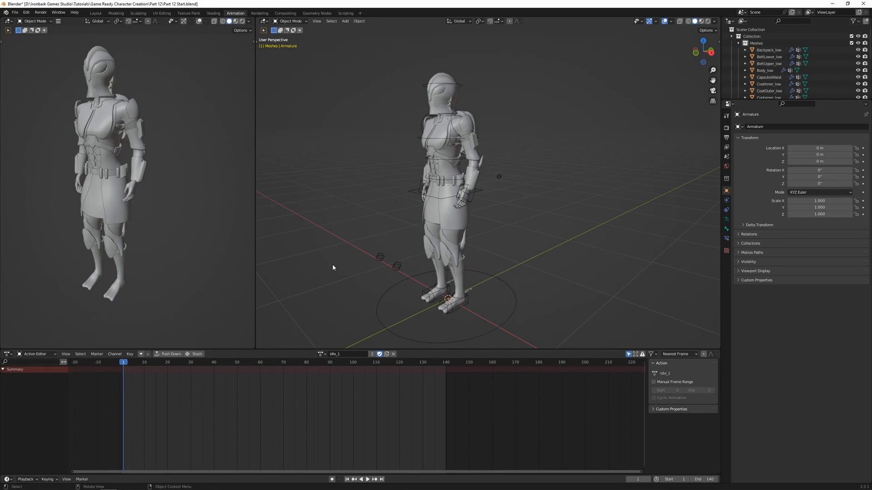
# - Unlink the Idle_1 action from the armature and create a new action named Walk
pyautogui.click(394, 355)
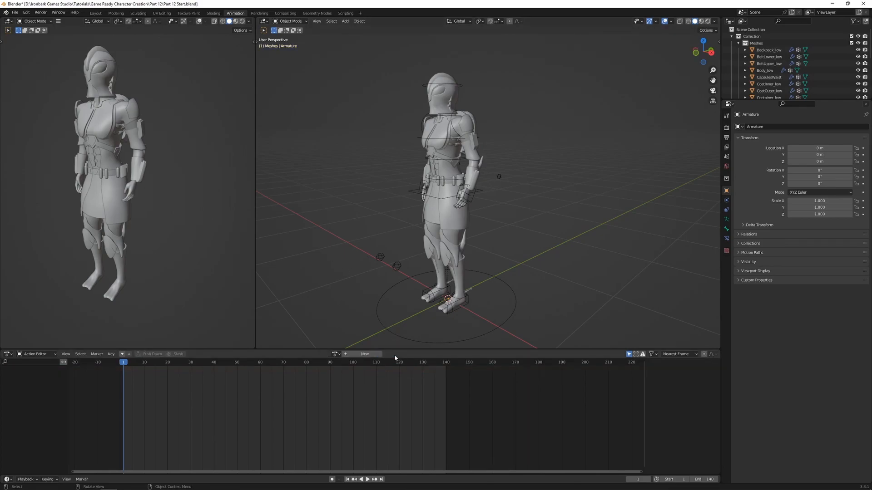
pyautogui.click(366, 354)
pyautogui.click(367, 355)
pyautogui.write('Walk')
pyautogui.press('Return')
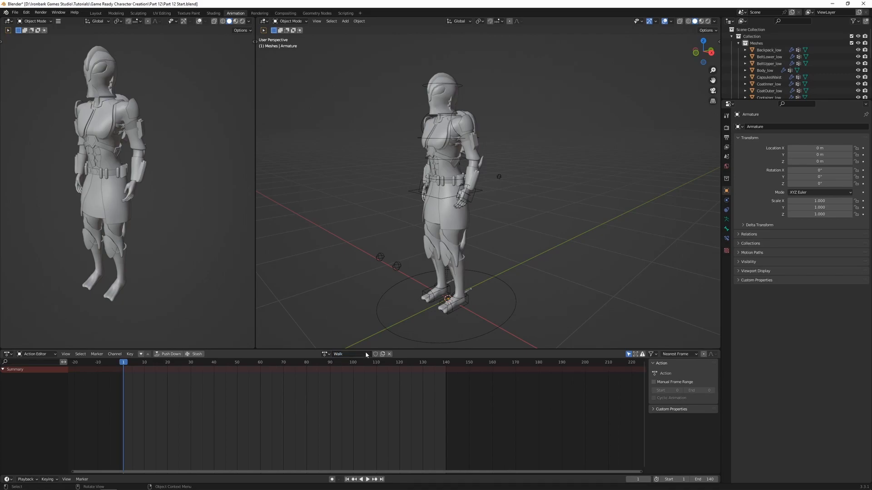
# - Enable the fake user on the Walk action so it is kept in the file
pyautogui.click(326, 354)
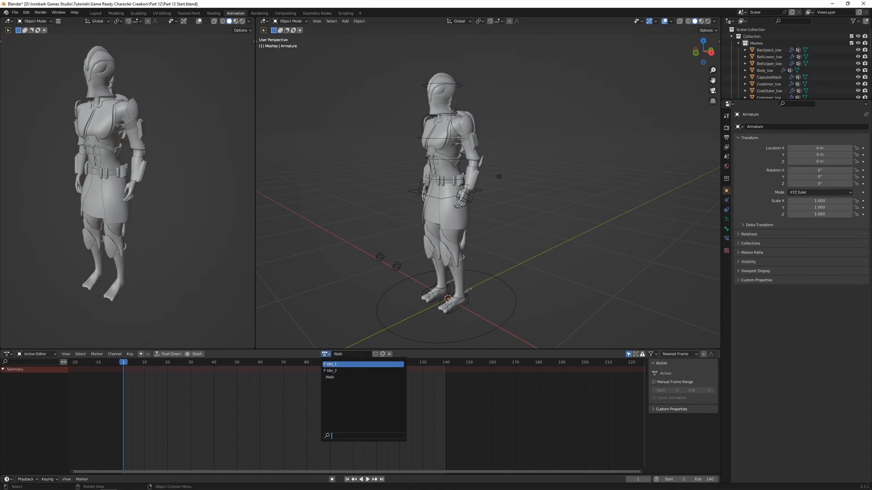
pyautogui.click(375, 355)
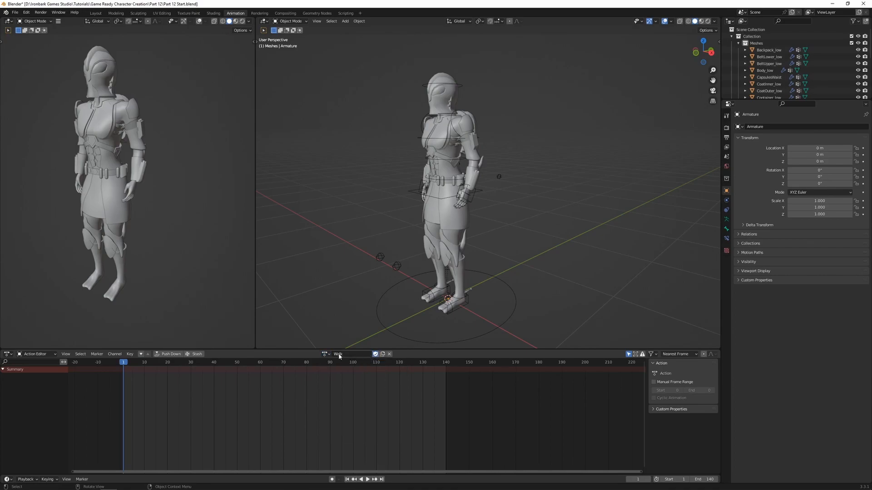
pyautogui.click(325, 354)
pyautogui.click(367, 305)
# - Enter Pose Mode and clear the rotation and location of all the armature's bones
pyautogui.hotkey('ctrl', 'Tab')
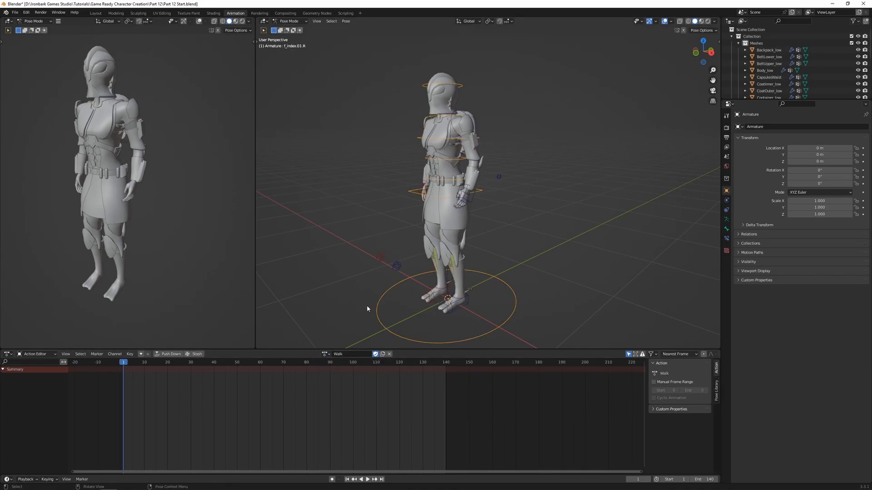
pyautogui.press('a')
pyautogui.hotkey('alt', 'r')
pyautogui.hotkey('alt', 'g')
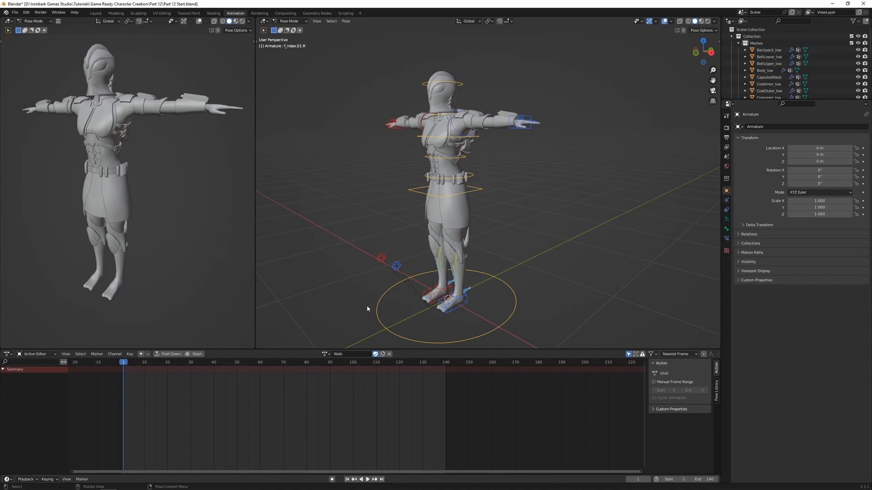
# - In left orthographic view, move the right leg control forward about 0.36 m along the Y axis
pyautogui.moveTo(367, 305); pyautogui.dragTo(455, 271, button='middle')
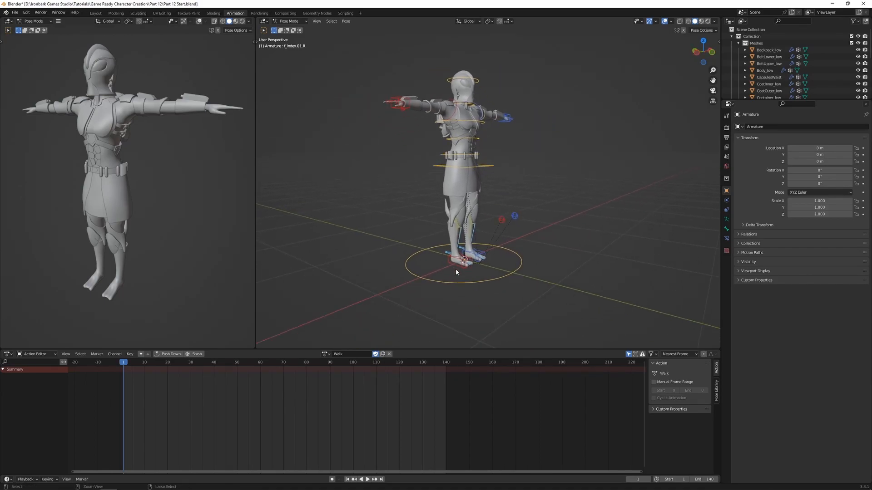
pyautogui.press('ctrl+KP_3')
pyautogui.scroll(4, 523, 191)
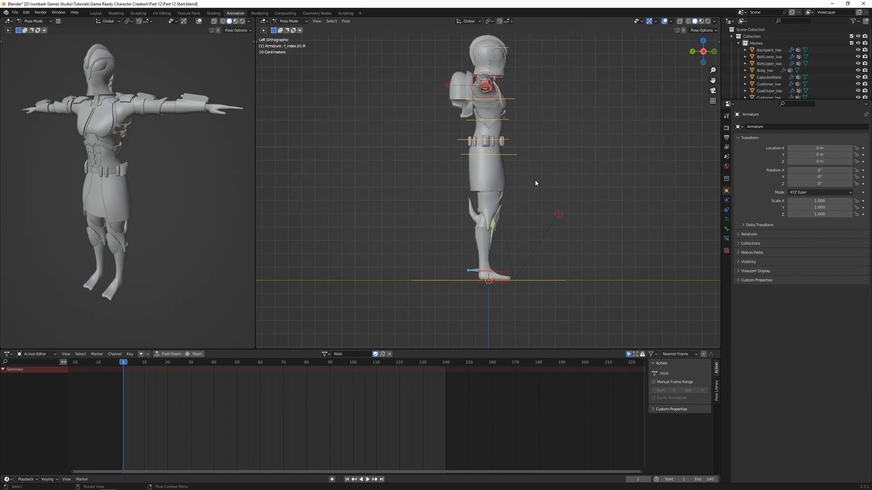
pyautogui.scroll(2, 487, 282)
pyautogui.keyDown('shift'); pyautogui.moveTo(503, 302); pyautogui.dragTo(498, 220, button='middle'); pyautogui.keyUp('shift')
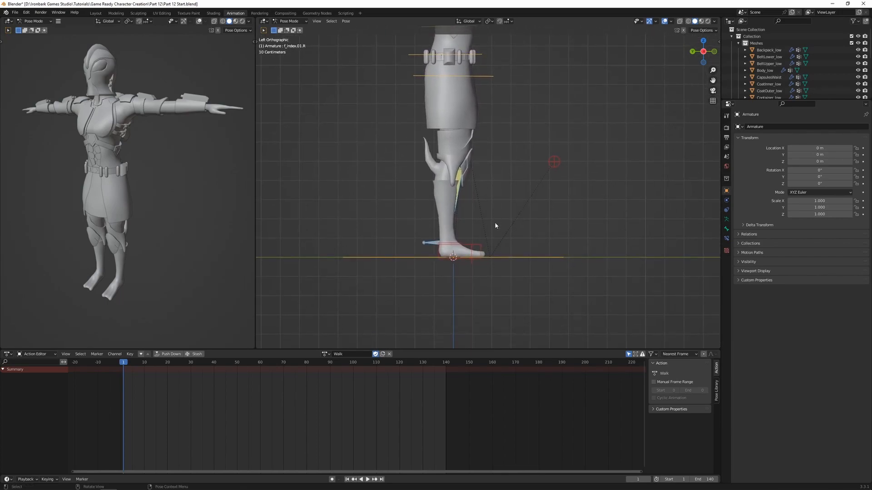
pyautogui.scroll(2, 471, 272)
pyautogui.click(471, 271)
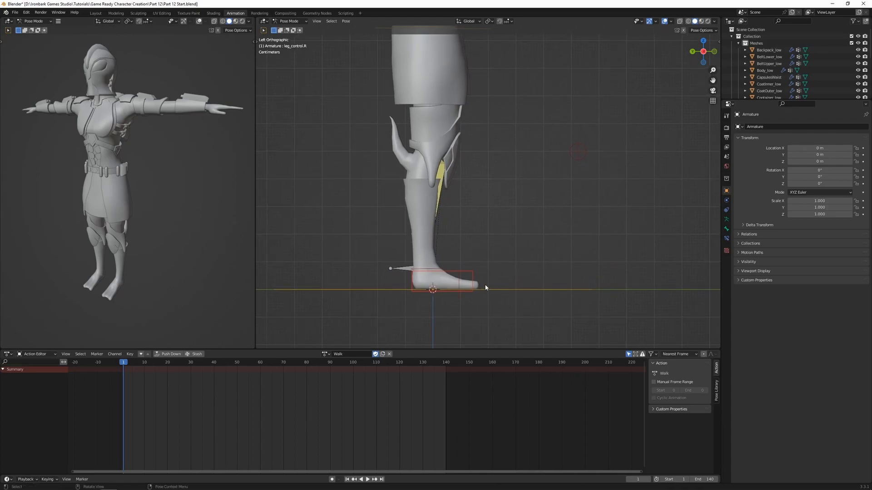
pyautogui.press('g')
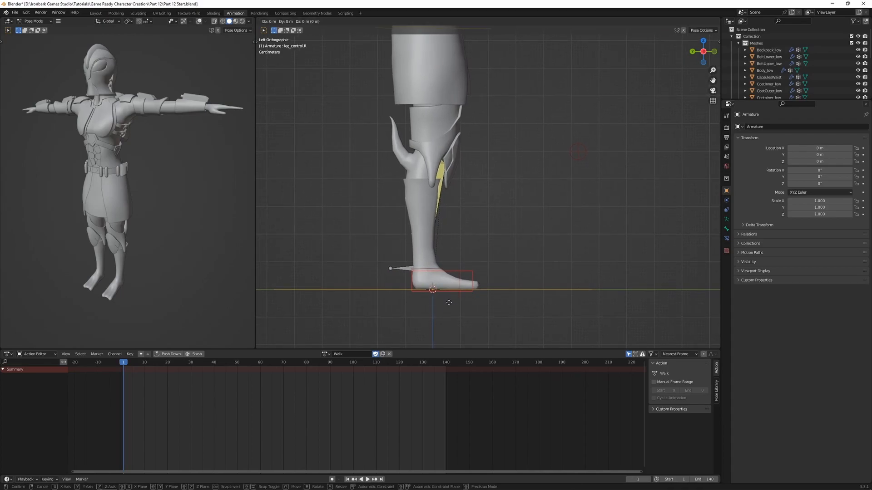
pyautogui.press('y')
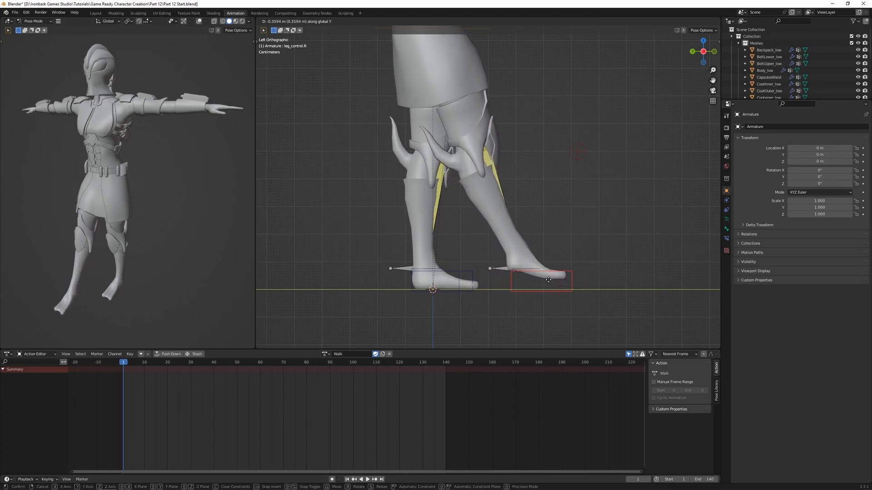
pyautogui.click(548, 280)
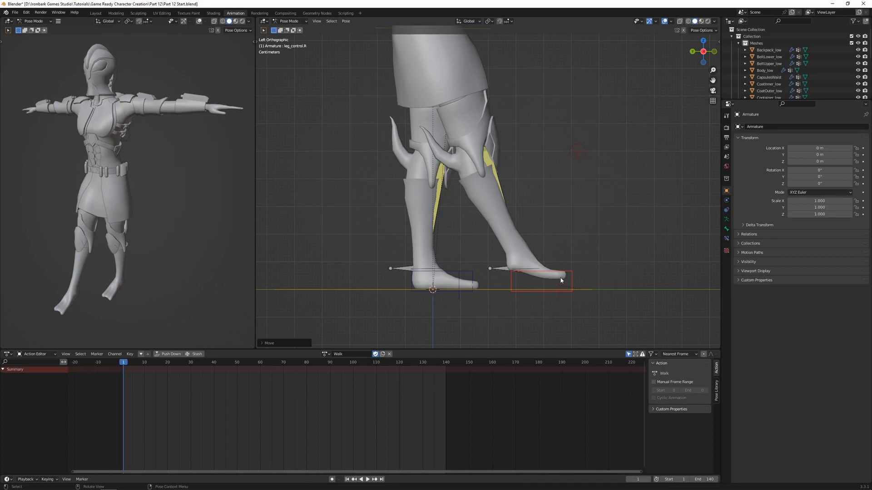
# - Lower the hips bone about 0.09 m along the Z axis
pyautogui.scroll(-1, 516, 198)
pyautogui.keyDown('shift'); pyautogui.moveTo(516, 197); pyautogui.dragTo(487, 239, button='middle'); pyautogui.keyUp('shift')
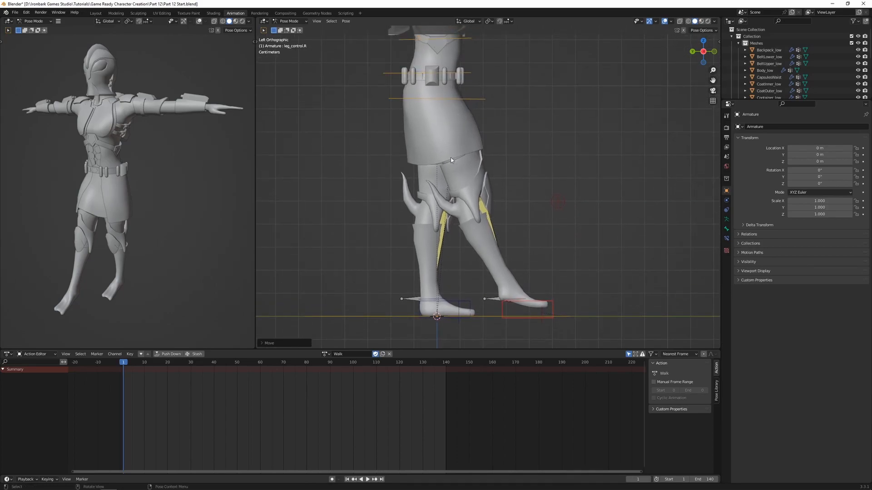
pyautogui.click(483, 99)
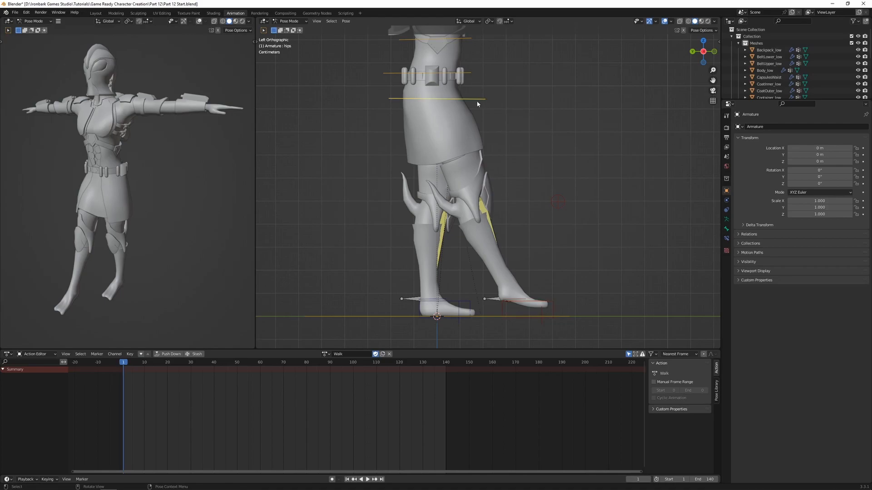
pyautogui.press('g')
pyautogui.press('z')
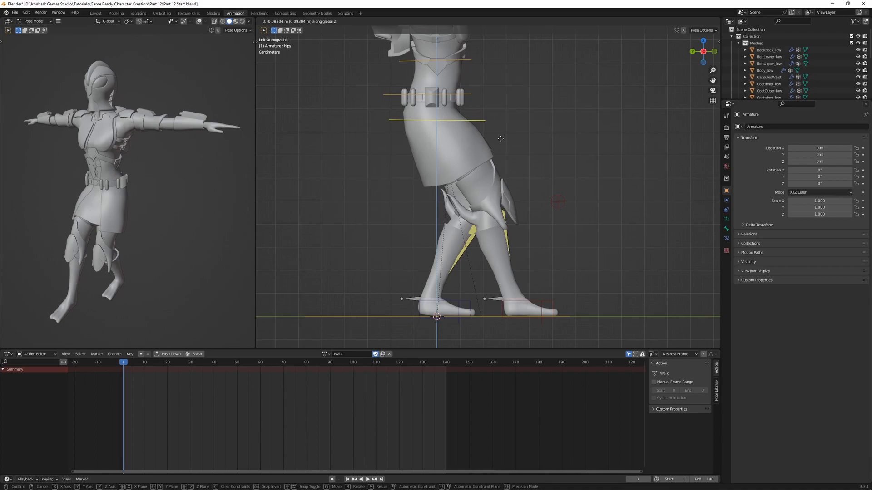
pyautogui.click(501, 139)
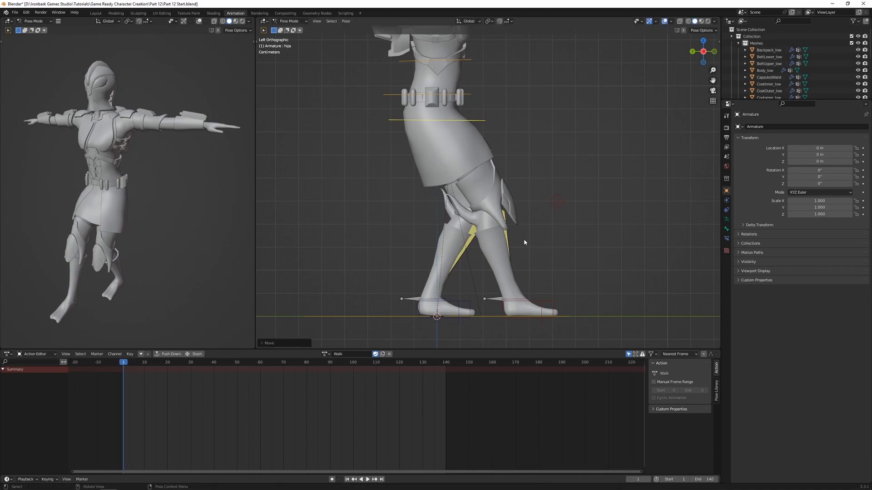
# - Rotate the right leg control so the toes point up off the heel, and move it forward about 0.09 m along Y
pyautogui.click(555, 310)
pyautogui.keyDown('shift'); pyautogui.moveTo(555, 310); pyautogui.dragTo(518, 290, button='middle'); pyautogui.keyUp('shift')
pyautogui.press('g')
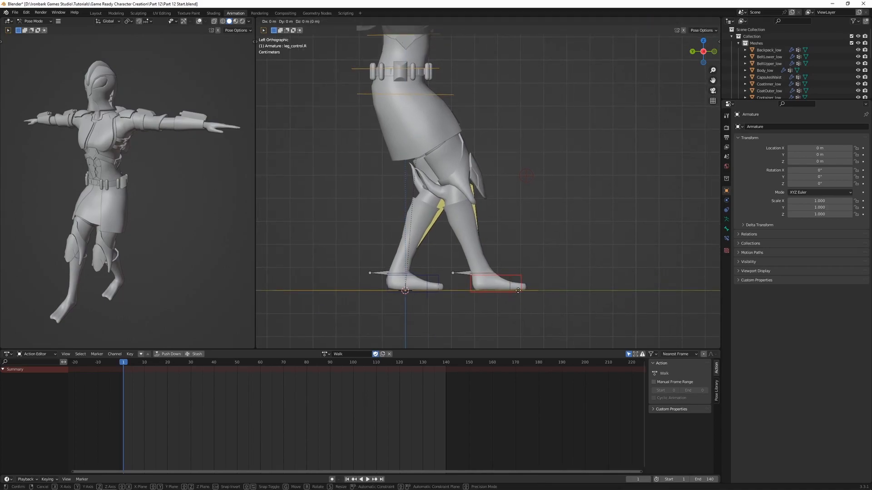
pyautogui.click(520, 291)
pyautogui.press('r')
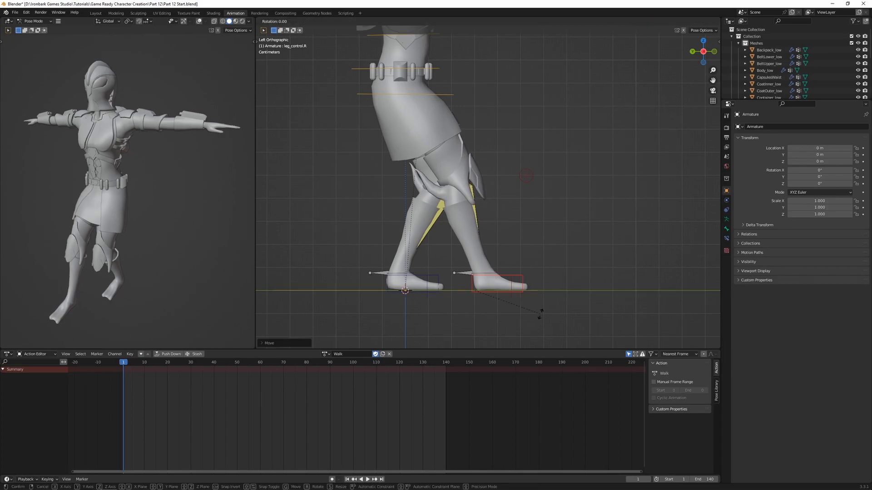
pyautogui.click(511, 292)
pyautogui.press('g')
pyautogui.press('y')
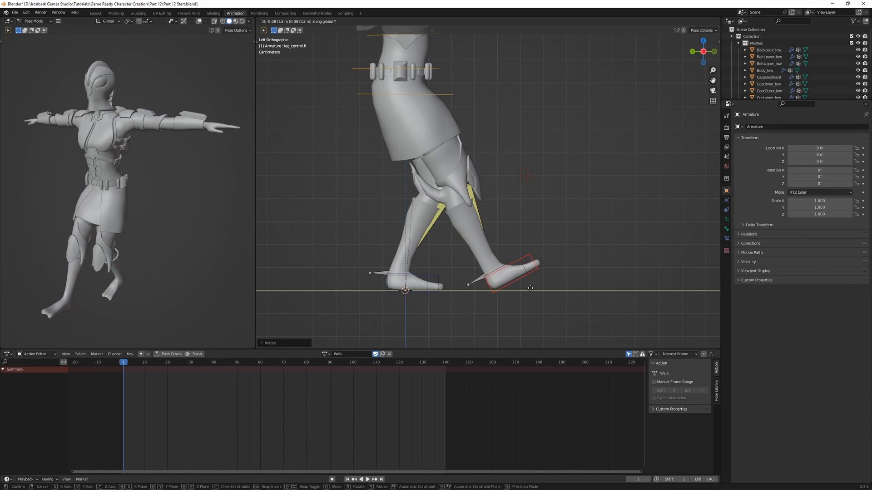
pyautogui.click(531, 288)
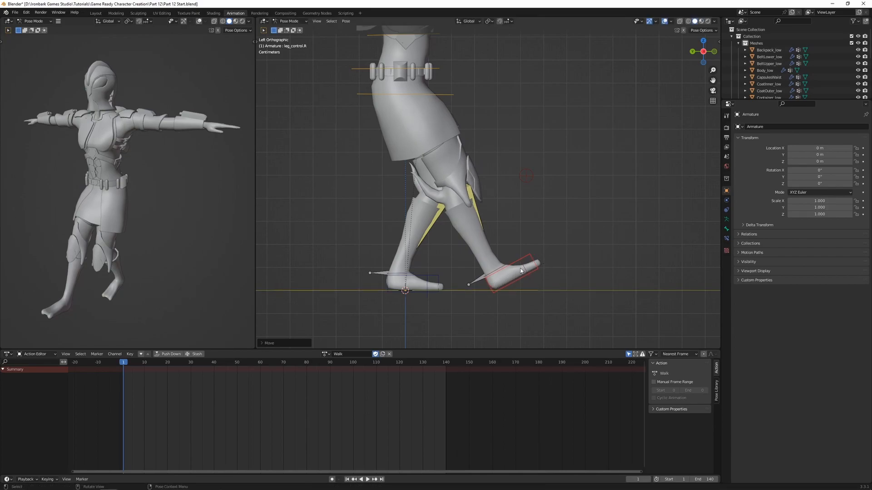
# - Move the left leg control backward about 0.37 m along the Y axis
pyautogui.keyDown('shift'); pyautogui.moveTo(458, 240); pyautogui.dragTo(519, 251, button='middle'); pyautogui.keyUp('shift')
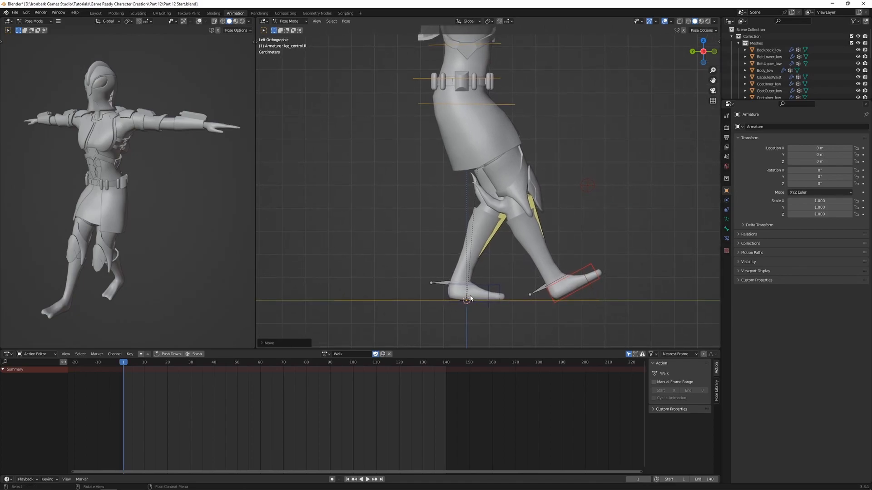
pyautogui.click(513, 288)
pyautogui.keyDown('shift'); pyautogui.moveTo(512, 288); pyautogui.dragTo(522, 290, button='middle'); pyautogui.keyUp('shift')
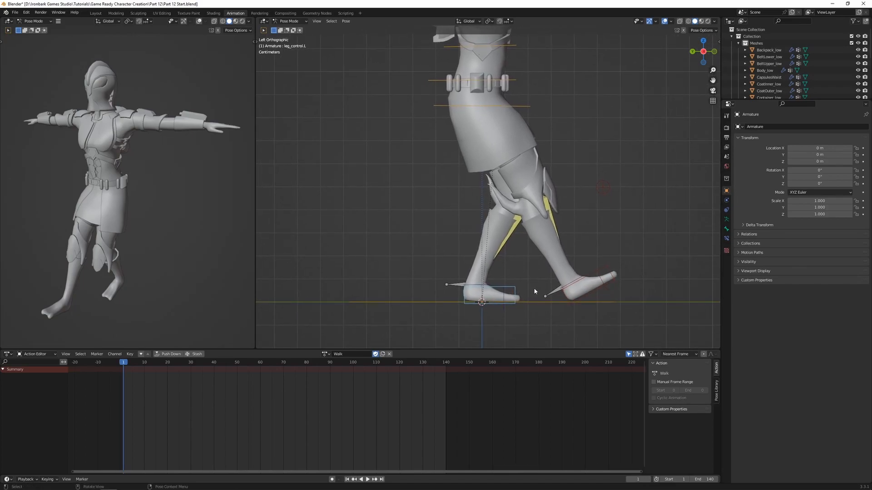
pyautogui.press('g')
pyautogui.press('y')
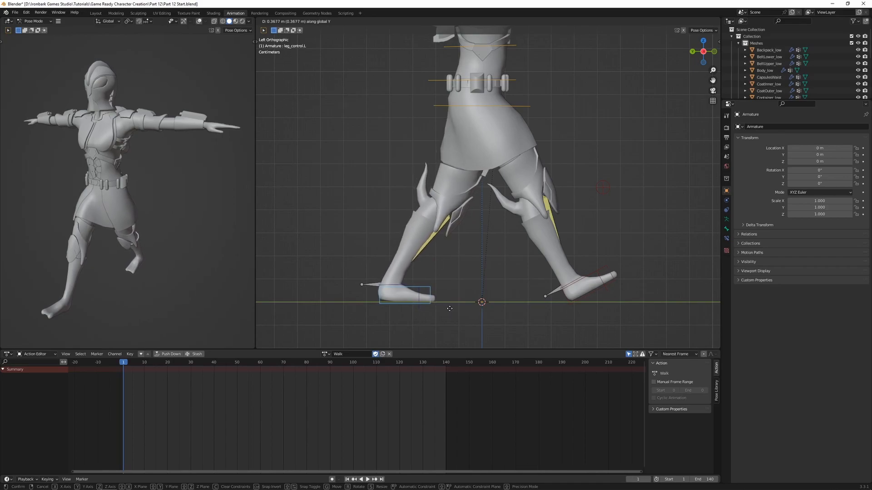
pyautogui.click(450, 308)
pyautogui.keyDown('shift'); pyautogui.moveTo(440, 301); pyautogui.dragTo(417, 290, button='middle'); pyautogui.keyUp('shift')
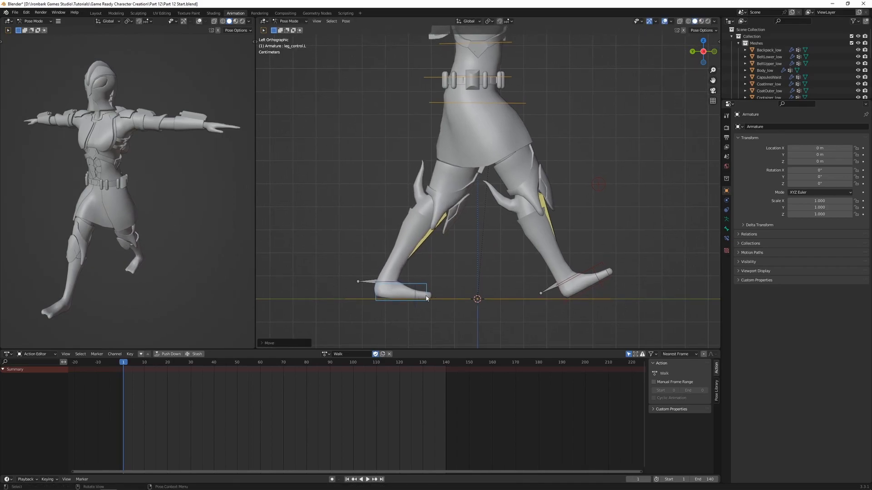
# - Rotate the left foot roll bone about 24 degrees to lift the rear foot's heel
pyautogui.click(399, 285)
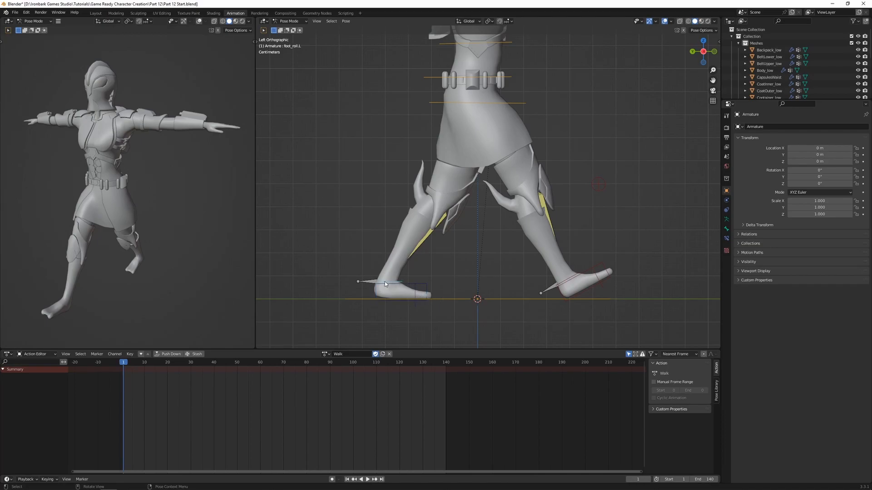
pyautogui.press('r')
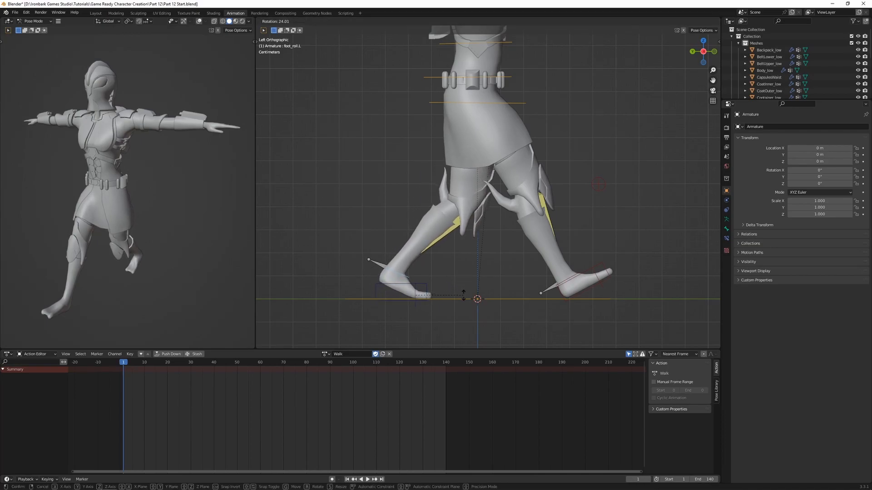
pyautogui.click(463, 296)
# - Raise the hips bone about 0.04 m along the Z axis
pyautogui.scroll(-1, 483, 229)
pyautogui.keyDown('shift'); pyautogui.moveTo(483, 229); pyautogui.dragTo(473, 282, button='middle'); pyautogui.keyUp('shift')
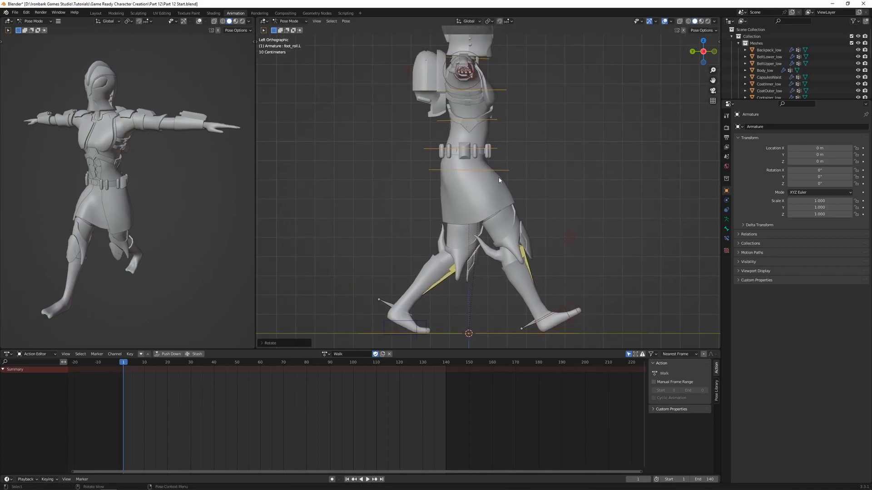
pyautogui.click(501, 172)
pyautogui.press('g')
pyautogui.press('z')
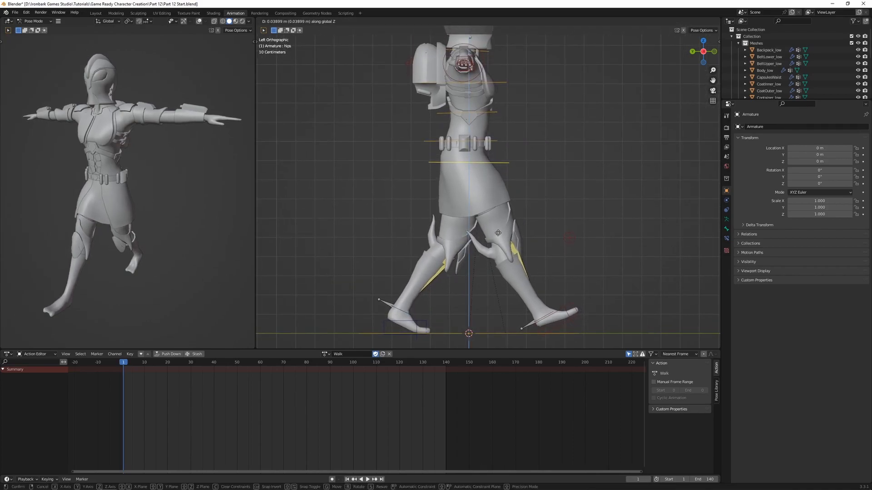
pyautogui.click(498, 233)
# - Move the right leg control back about 0.09 m along the Y axis to shorten the stride
pyautogui.click(558, 326)
pyautogui.press('g')
pyautogui.press('y')
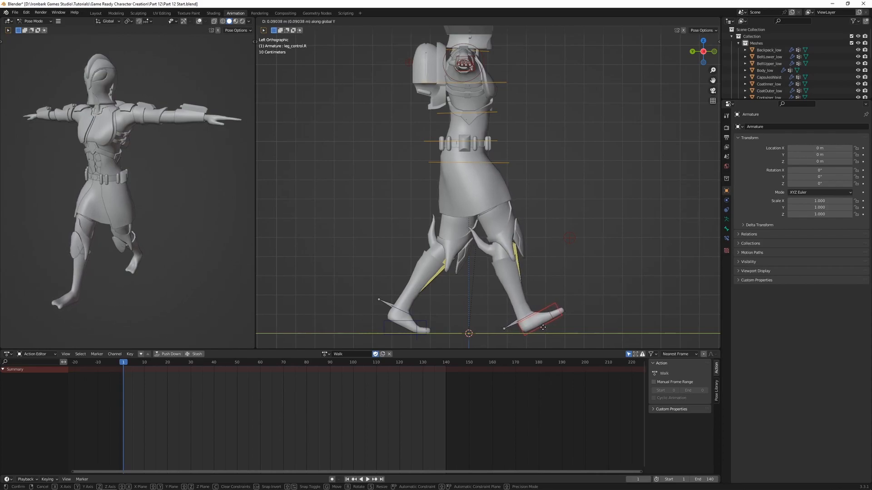
pyautogui.click(542, 327)
# - Lower the right arm IK control in front view to the hip and rotate it so the right hand points down beside the body
pyautogui.press('KP_1')
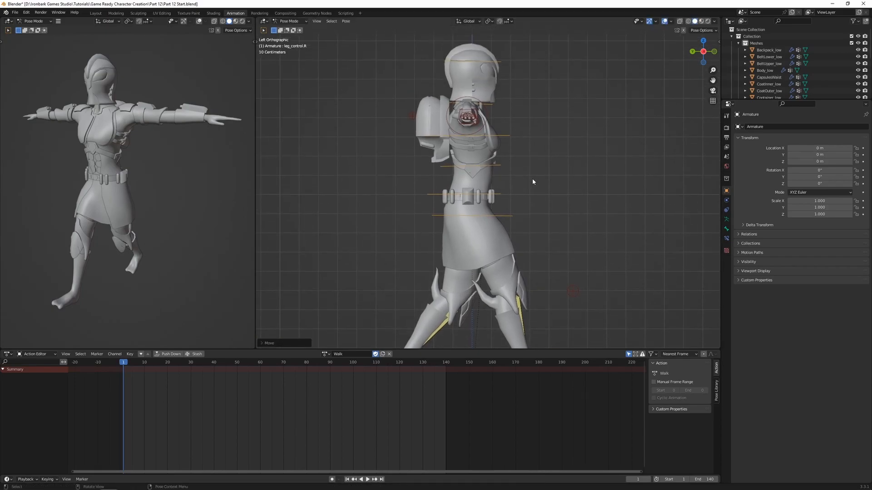
pyautogui.click(282, 121)
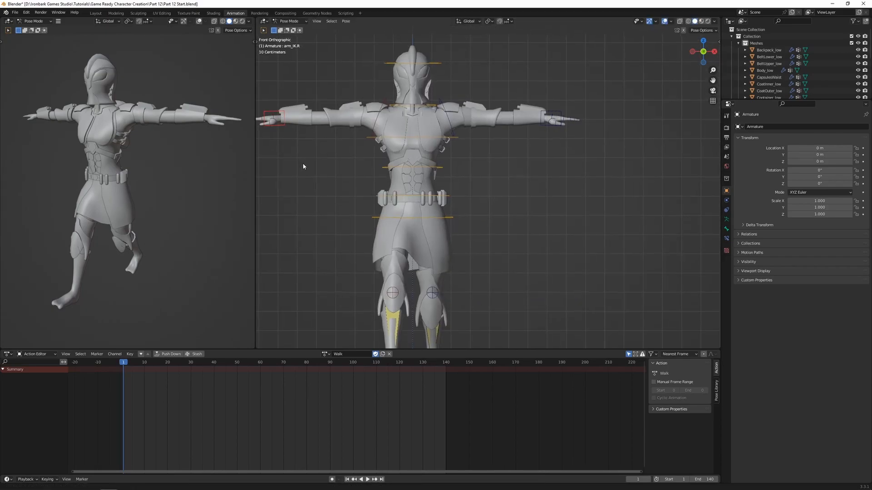
pyautogui.keyDown('shift'); pyautogui.moveTo(299, 164); pyautogui.dragTo(316, 170, button='middle'); pyautogui.keyUp('shift')
pyautogui.press('g')
pyautogui.click(385, 259)
pyautogui.press('r')
pyautogui.click(416, 181)
pyautogui.press('g')
pyautogui.click(417, 262)
# - Lower the left arm IK control beside the hip and rotate it so the left hand points down, mirroring the right arm
pyautogui.click(563, 130)
pyautogui.press('g')
pyautogui.click(518, 254)
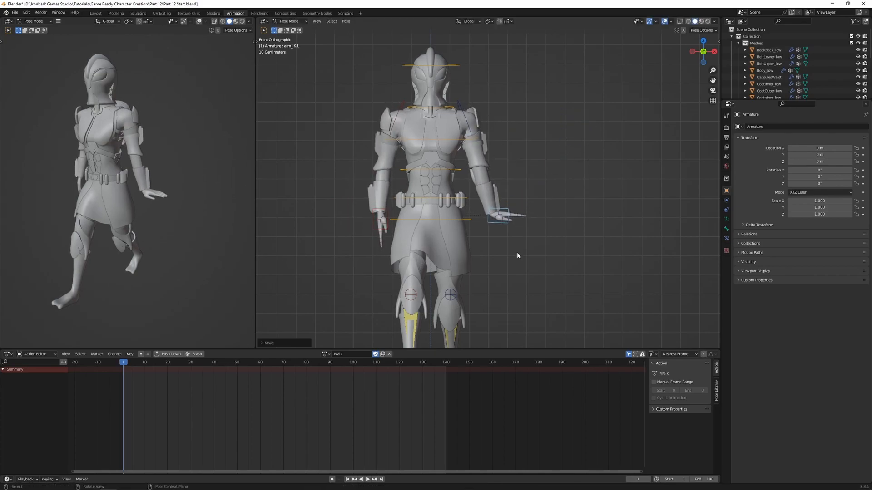
pyautogui.press('r')
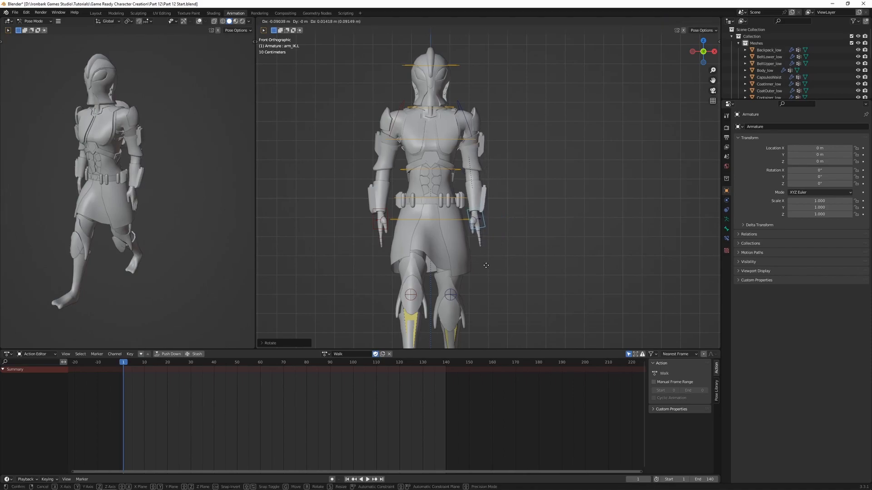
pyautogui.rightClick(495, 275)
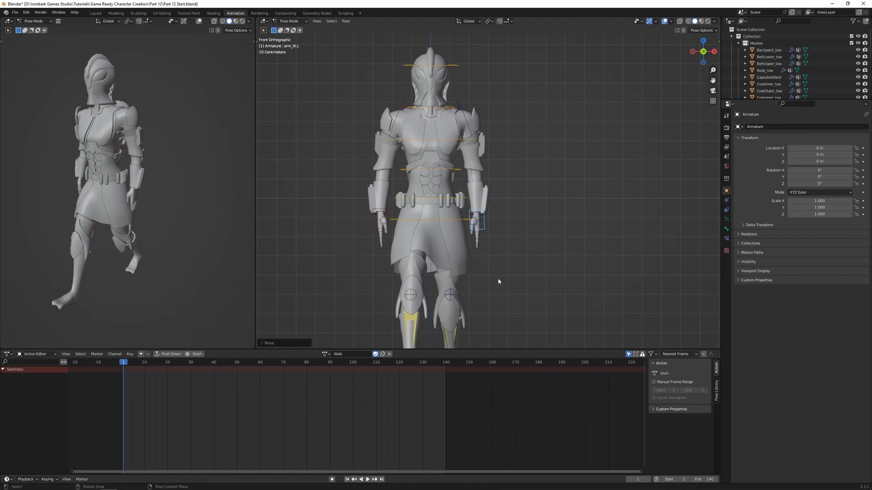
# - Move the right arm IK control slightly backward in side view to swing the right arm behind the body
pyautogui.click(386, 212)
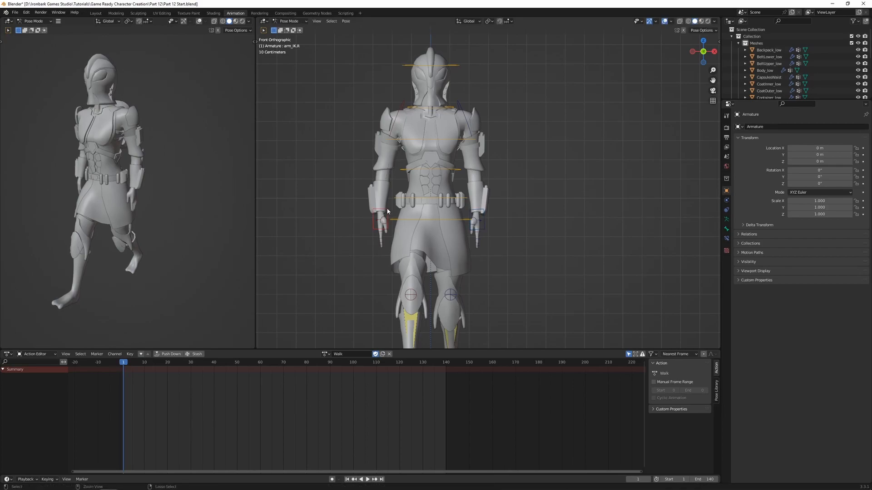
pyautogui.press('ctrl+KP_3')
pyautogui.scroll(1, 388, 211)
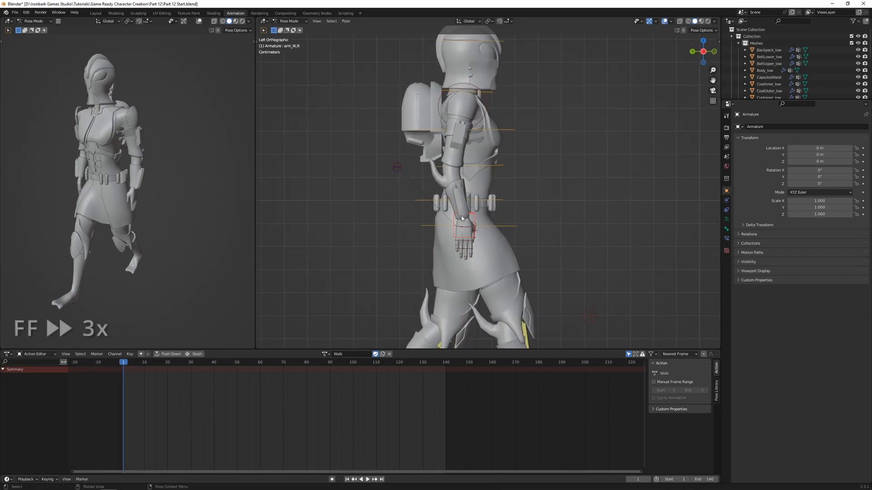
pyautogui.press('g')
pyautogui.click(482, 238)
# - Swing the left arm IK control forward in side view and rotate the left hand in line with the forearm
pyautogui.press('KP_3')
pyautogui.click(511, 224)
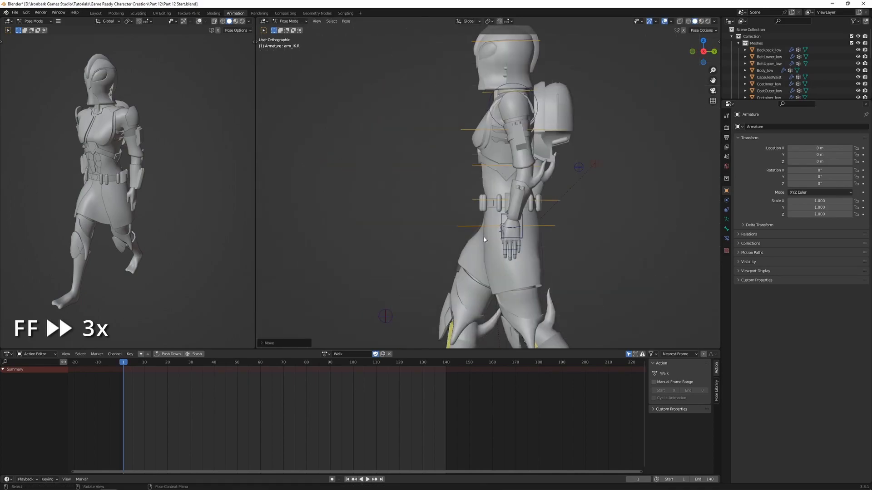
pyautogui.press('g')
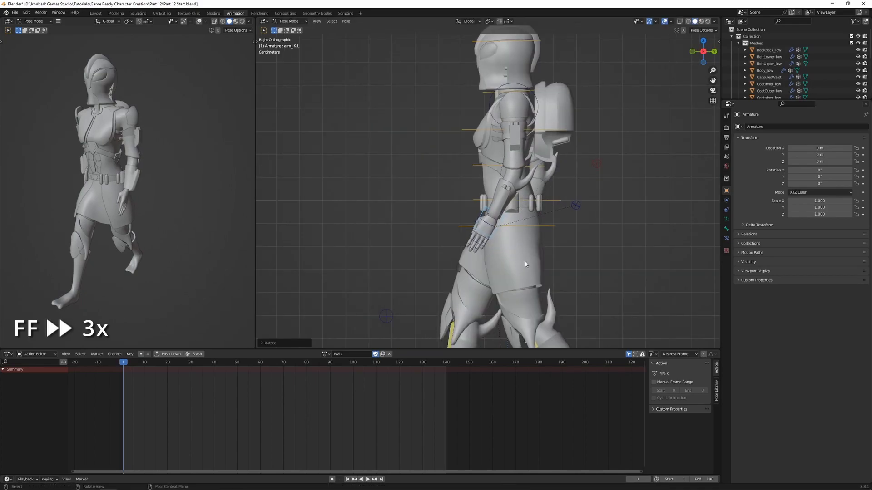
pyautogui.click(508, 258)
pyautogui.press('ctrl+KP_3')
pyautogui.press('r')
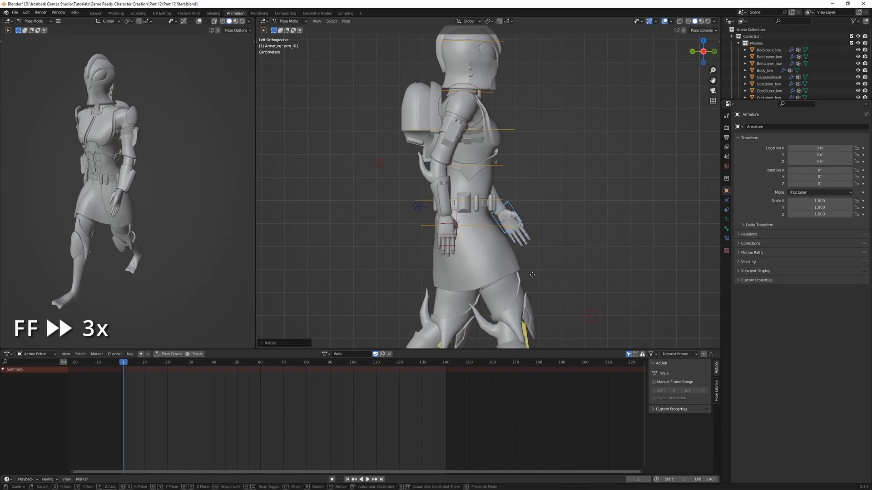
pyautogui.click(535, 267)
pyautogui.press('KP_3')
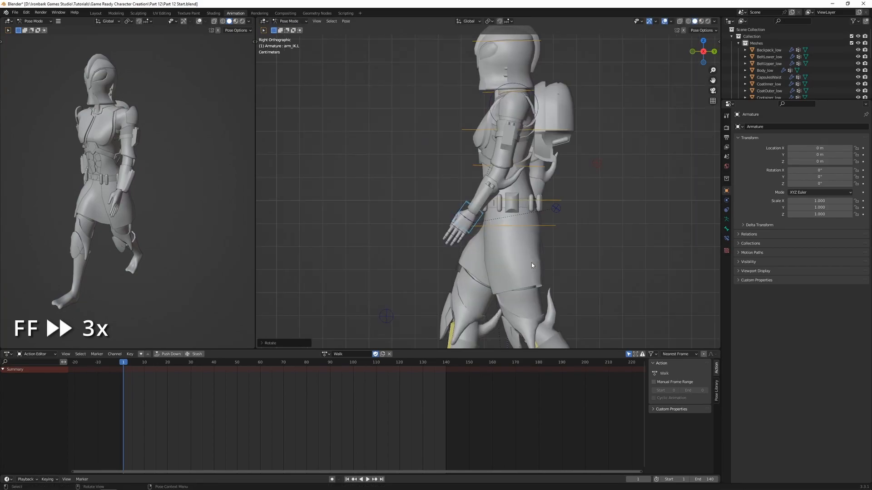
# - Select all bones of the armature and insert Location & Rotation keyframes for the contact pose at frame 1
pyautogui.press('KP_1')
pyautogui.scroll(-3, 504, 250)
pyautogui.keyDown('shift'); pyautogui.moveTo(492, 242); pyautogui.dragTo(502, 228, button='middle'); pyautogui.keyUp('shift')
pyautogui.scroll(1, 501, 236)
pyautogui.keyDown('shift'); pyautogui.moveTo(499, 238); pyautogui.dragTo(488, 253, button='middle'); pyautogui.keyUp('shift')
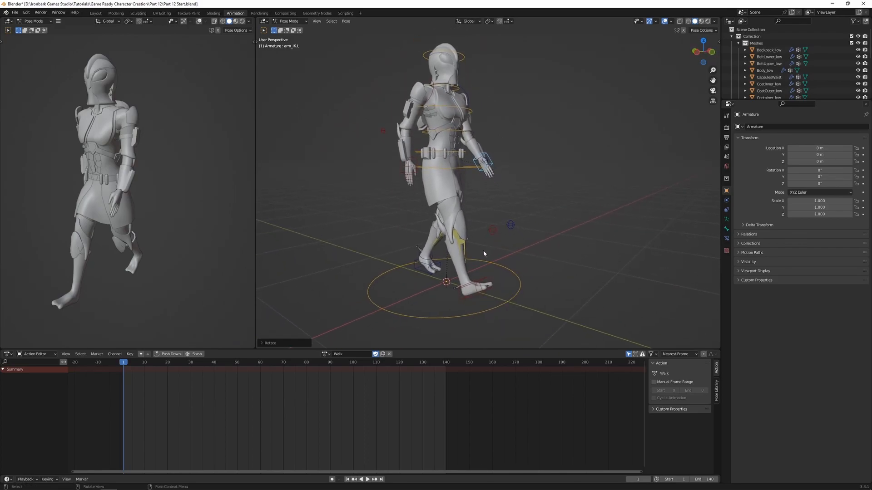
pyautogui.press('a')
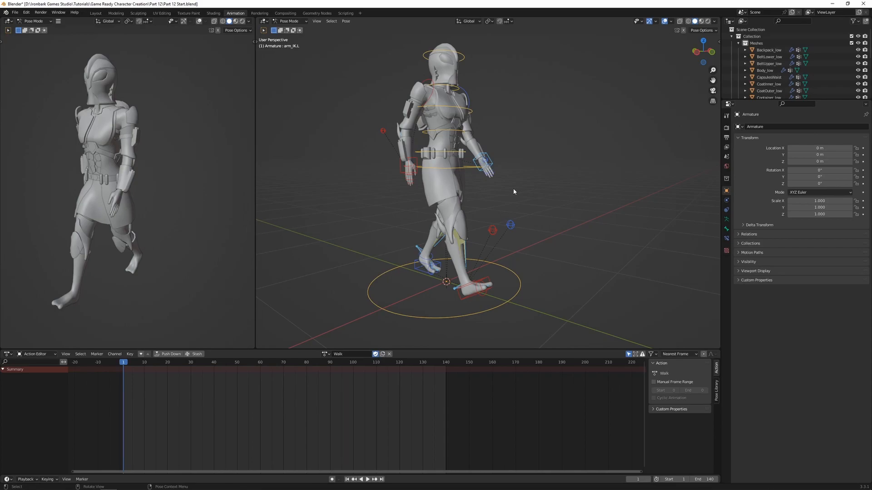
pyautogui.press('i')
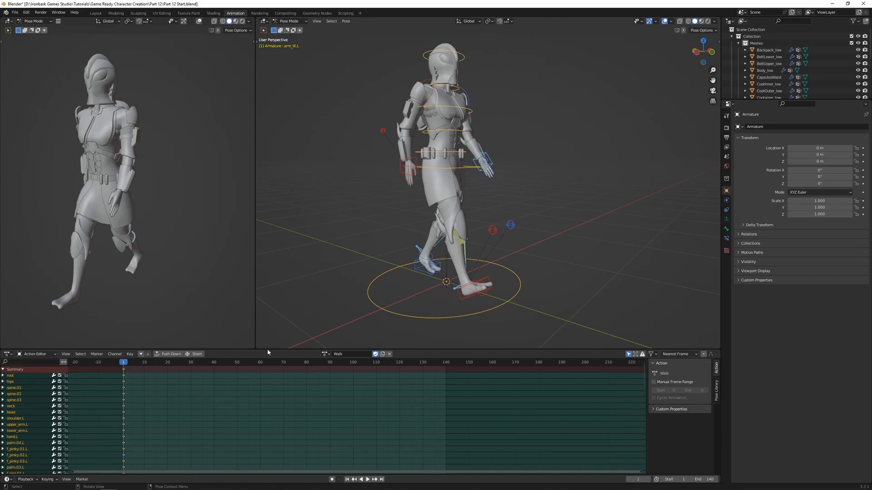
# - Move the playhead to frame 25 and set the animation's end frame to 24
pyautogui.click(171, 363)
pyautogui.moveTo(171, 366); pyautogui.dragTo(179, 365)
pyautogui.click(703, 480)
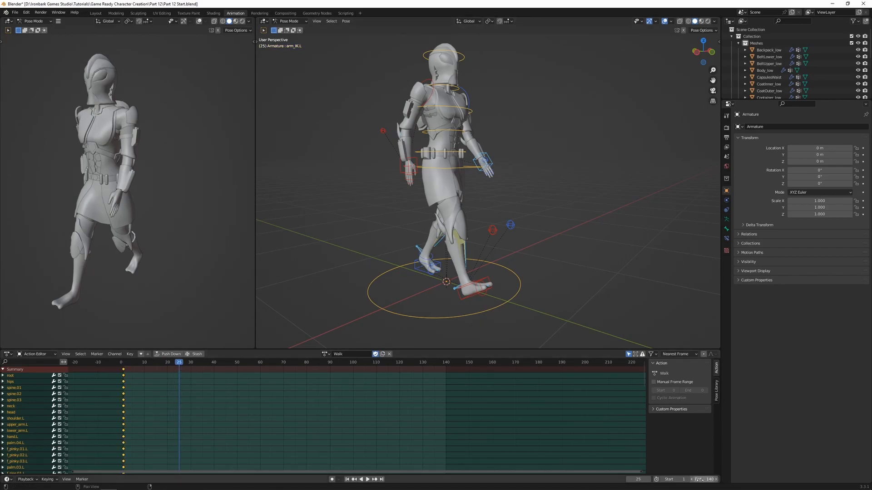
pyautogui.write('34')
pyautogui.press('Return')
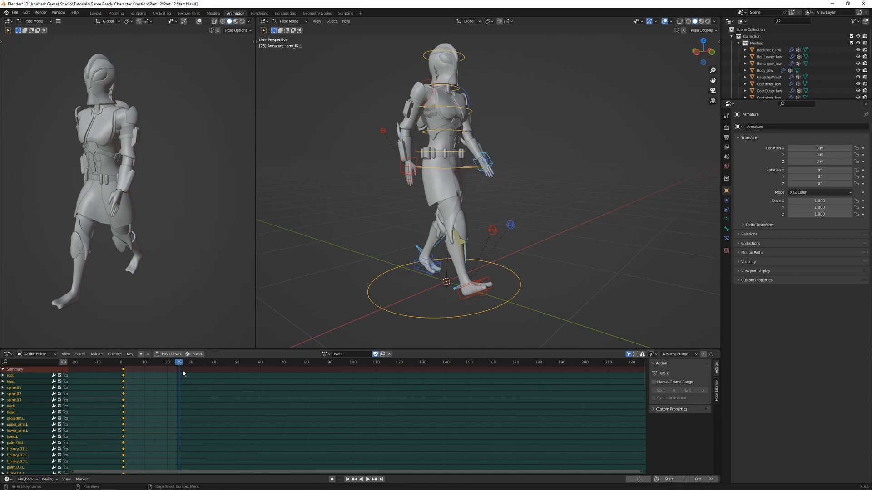
# - Duplicate all frame 1 keyframes and place the copies at frame 25 to close the walk loop
pyautogui.click(125, 371)
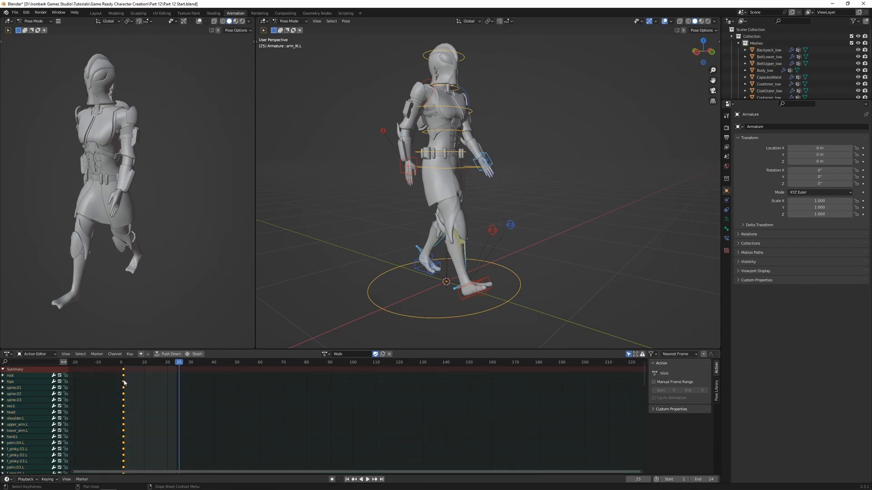
pyautogui.hotkey('shift', 'd')
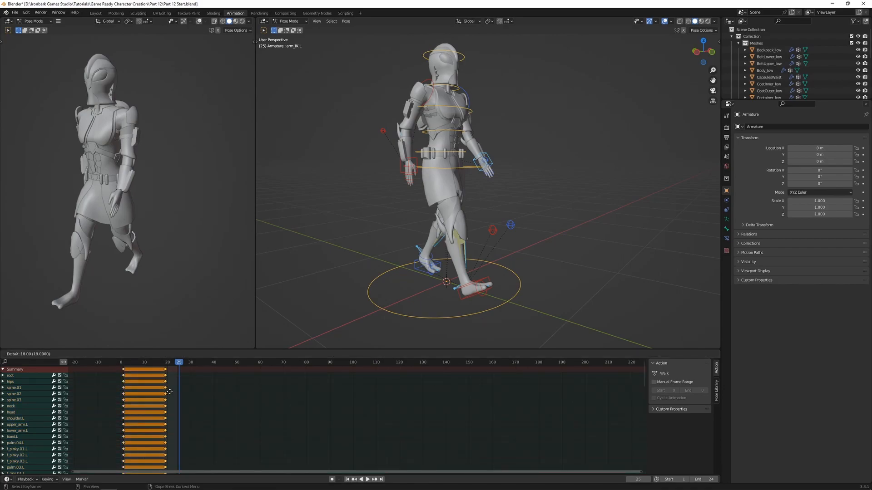
pyautogui.click(181, 391)
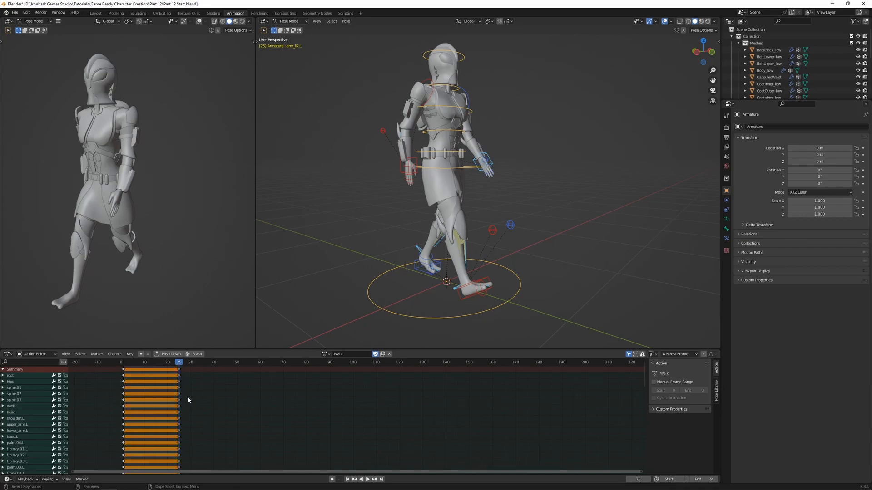
# - Copy the contact pose, paste it flipped at frame 13, and insert keyframes there for all bones
pyautogui.moveTo(179, 363); pyautogui.dragTo(151, 363)
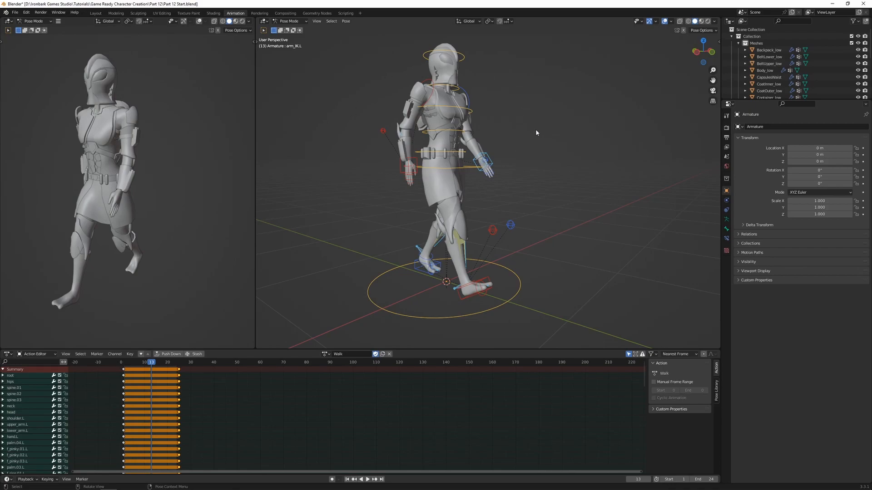
pyautogui.hotkey('ctrl', 'c')
pyautogui.hotkey('ctrl', 'shift', 'v')
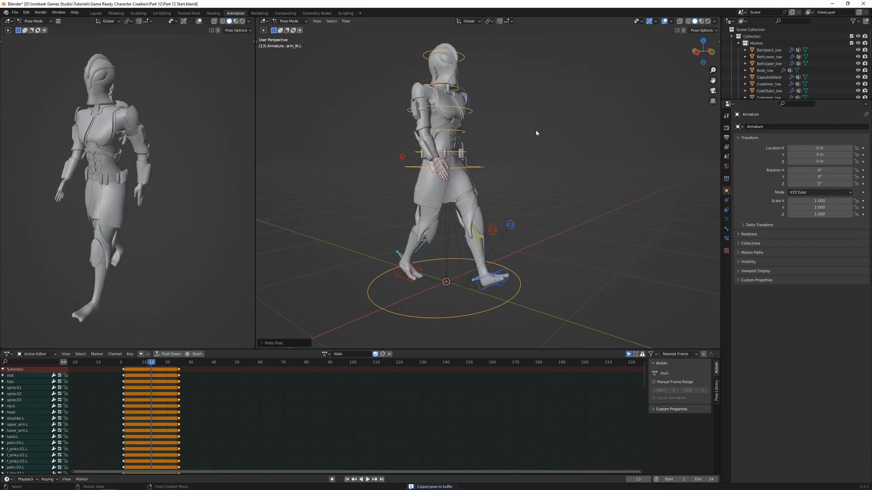
pyautogui.press('i')
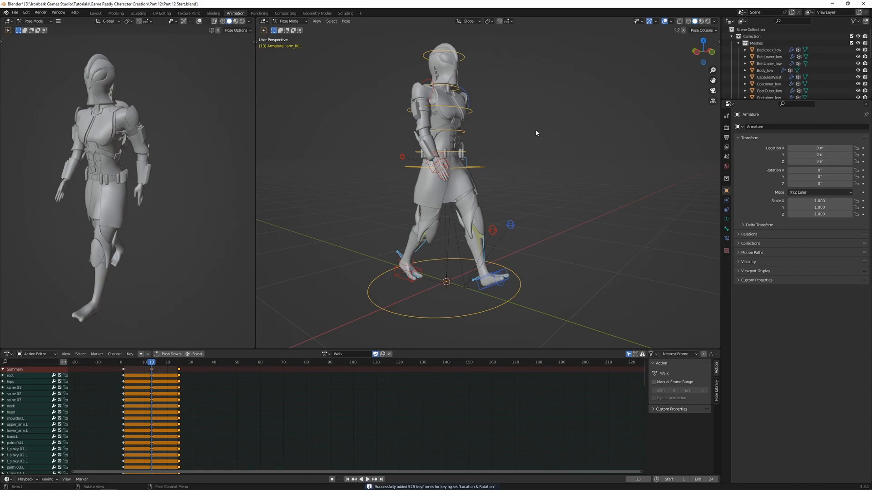
# - Compare the poses at frames 1 and 25, and set all the keyframes' interpolation to Constant
pyautogui.click(124, 366)
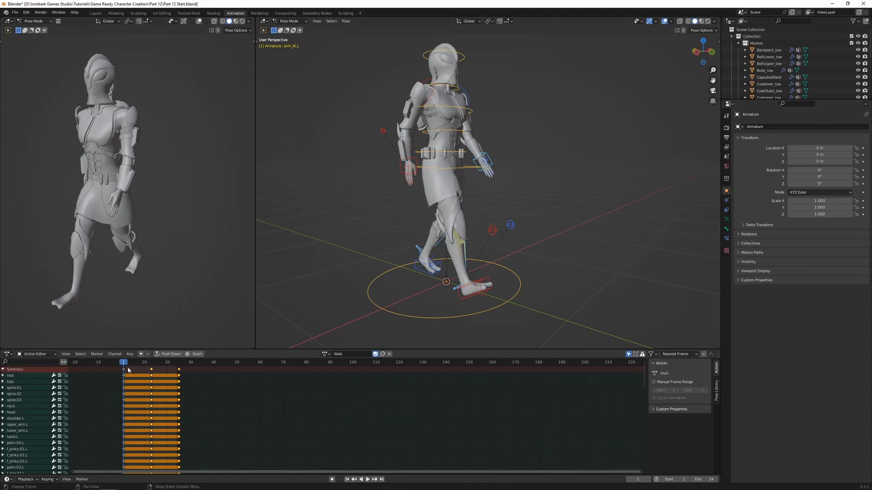
pyautogui.click(180, 364)
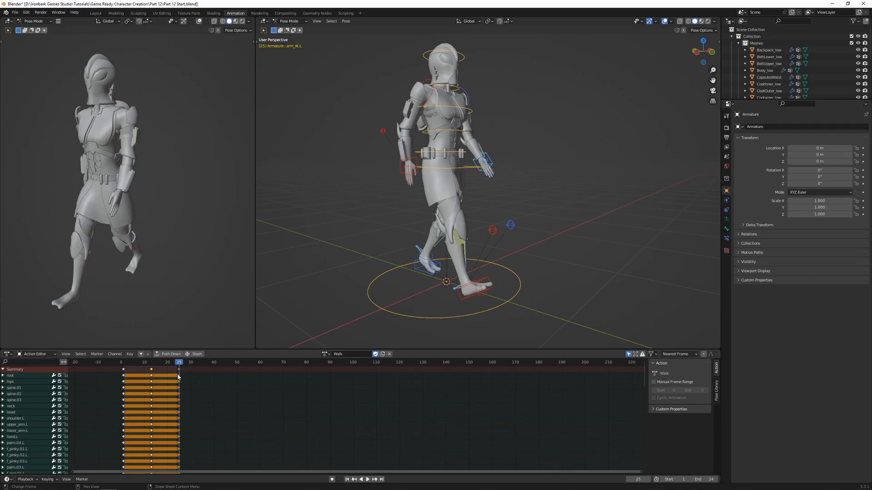
pyautogui.hotkey('shift', 'Left')
pyautogui.press('t')
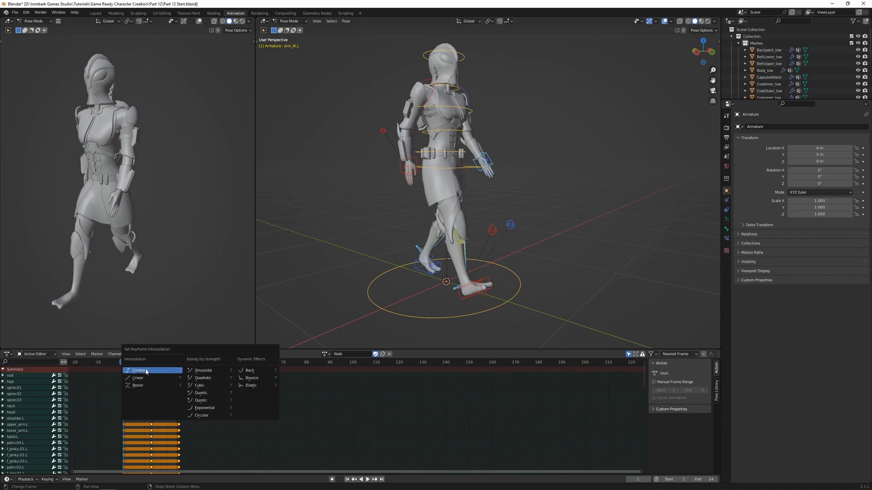
pyautogui.click(146, 371)
# - Play back the stepped walk animation and leave the playhead at frame 4
pyautogui.press('space')
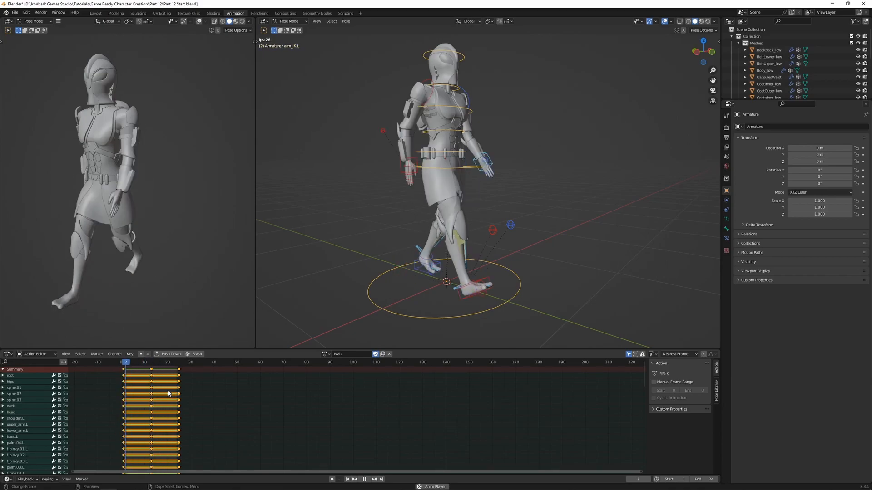
pyautogui.press('Escape')
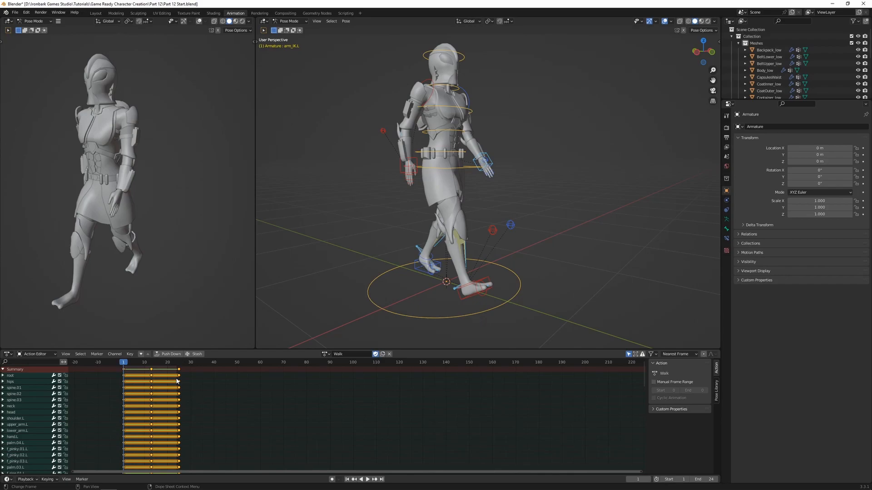
pyautogui.press('space')
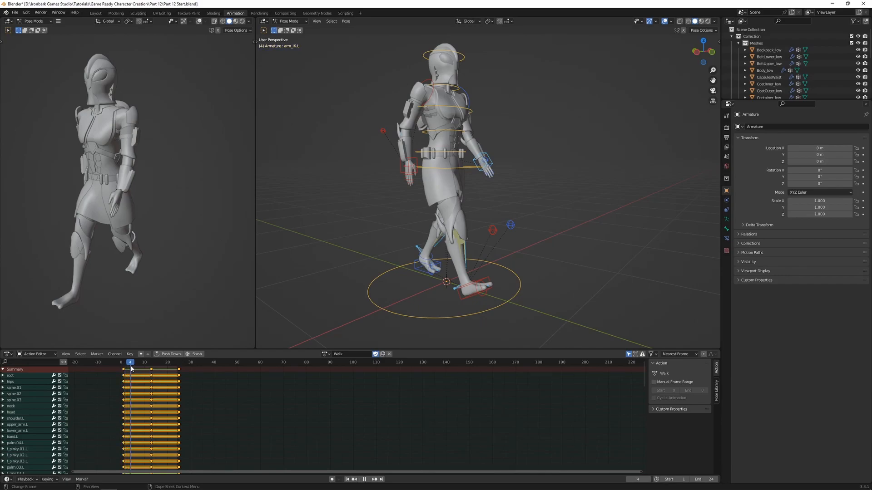
pyautogui.press('space')
# - Lower the hips bone about 0.025 m along the Z axis at frame 4 in left side view
pyautogui.moveTo(376, 195); pyautogui.dragTo(384, 197, button='middle')
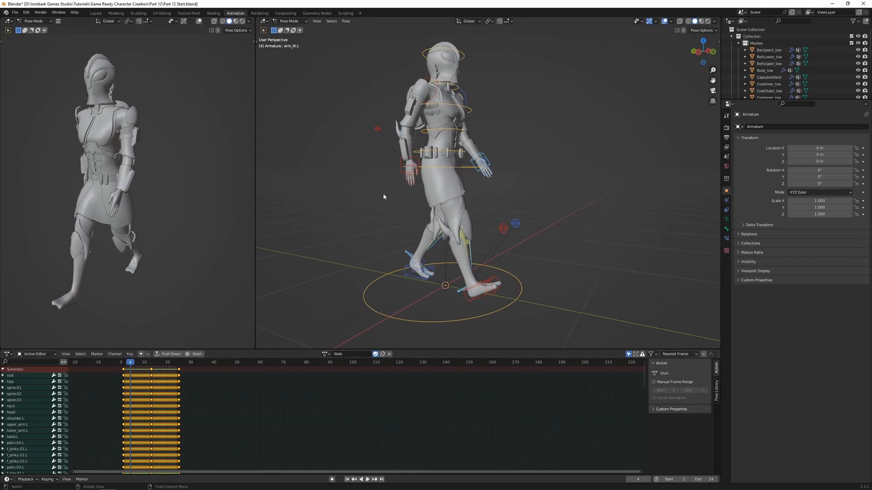
pyautogui.press('ctrl+KP_3')
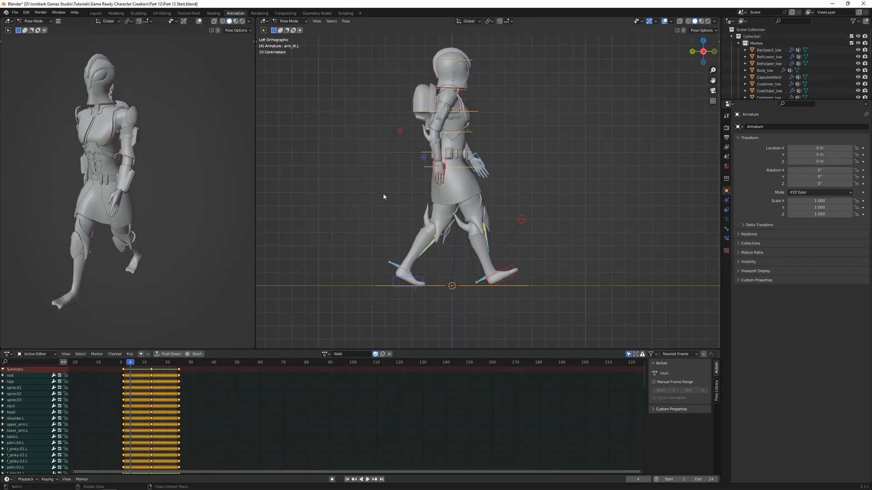
pyautogui.scroll(1, 383, 192)
pyautogui.click(458, 165)
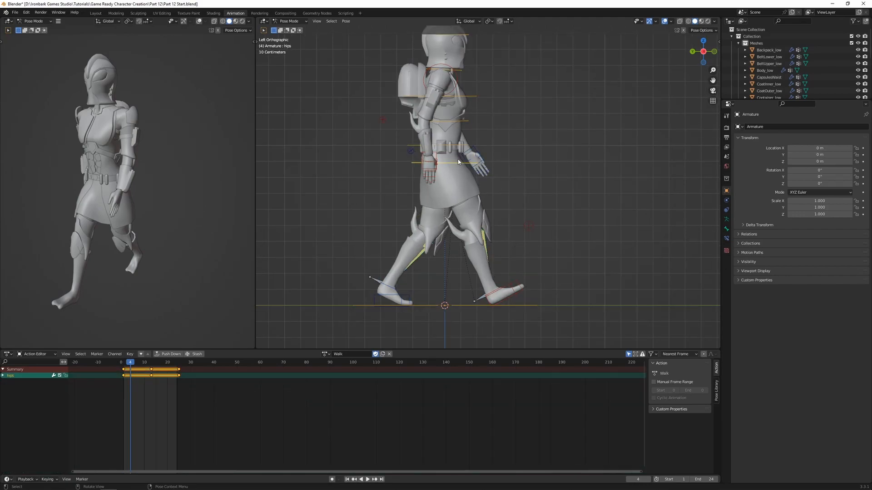
pyautogui.press('g')
pyautogui.press('z')
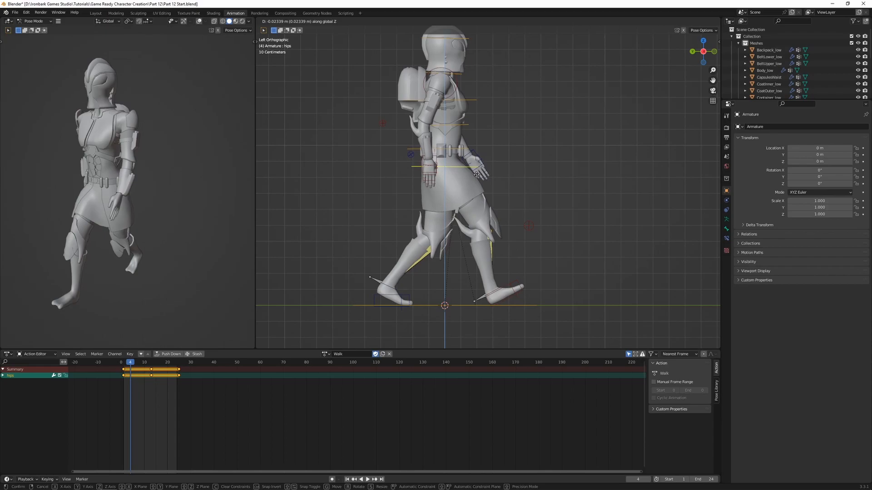
pyautogui.click(475, 175)
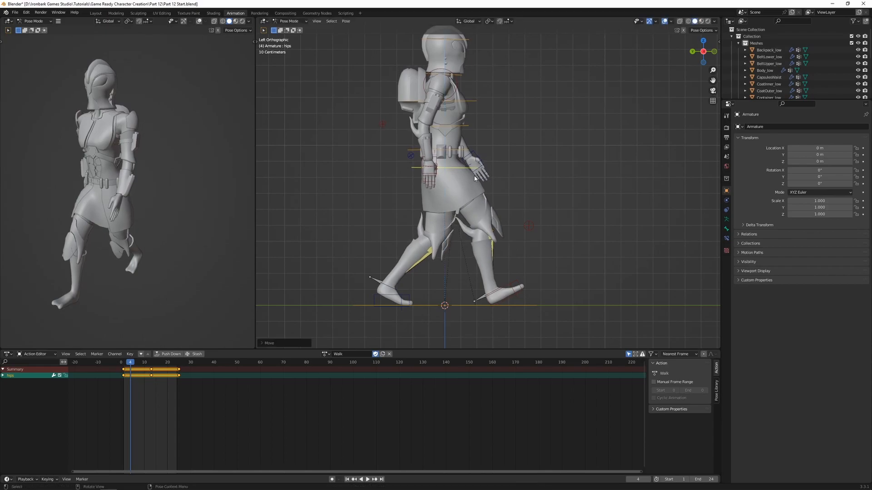
# - Flatten the front foot at frame 4 by clearing the rotation of the leg_control.R bone
pyautogui.scroll(2, 506, 209)
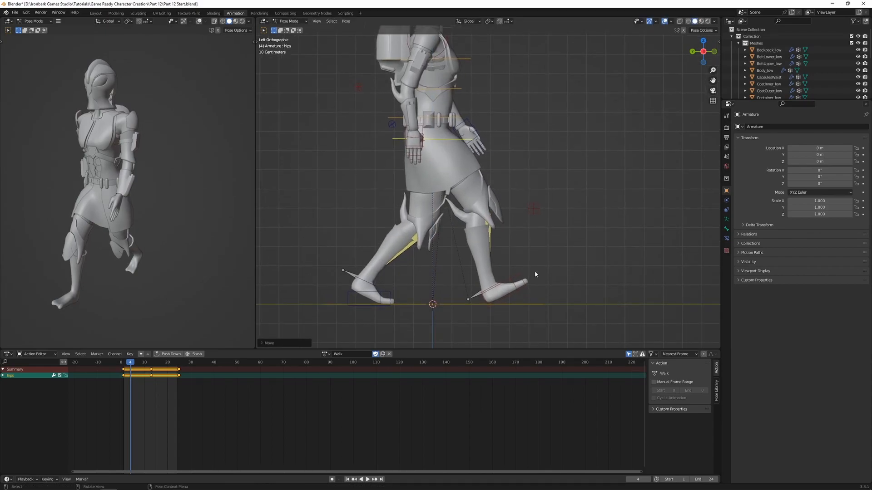
pyautogui.click(523, 280)
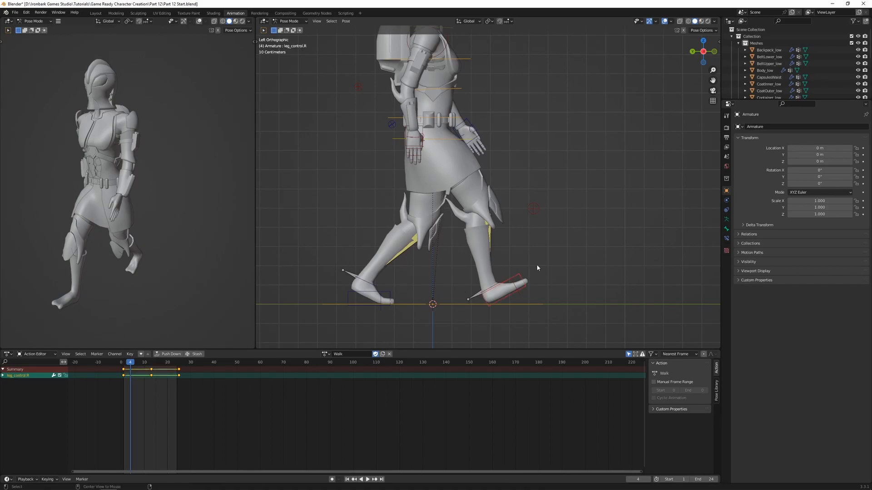
pyautogui.hotkey('alt', 'r')
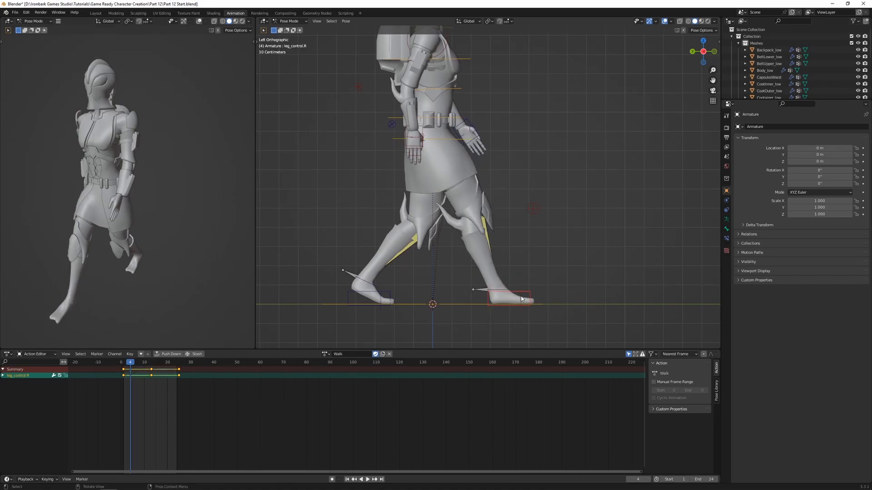
# - Lower the hips bone about 0.014 m along the Z axis so the front knee bends
pyautogui.click(457, 141)
pyautogui.press('g')
pyautogui.press('z')
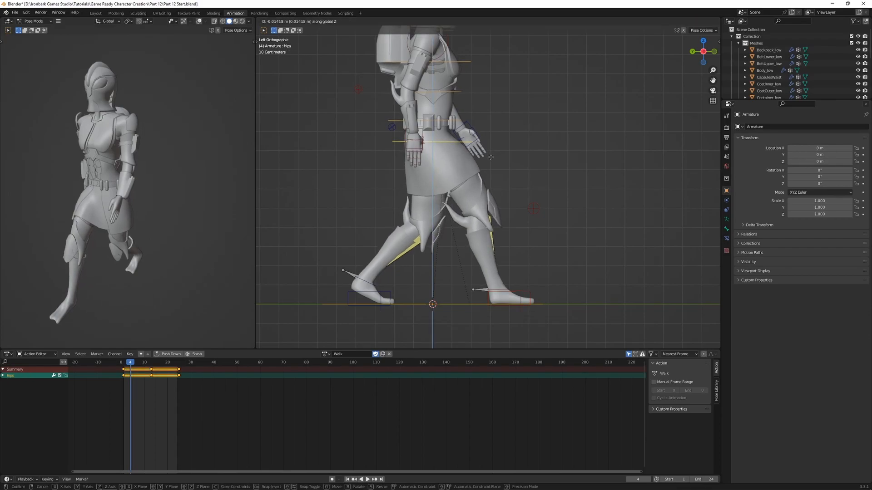
pyautogui.click(491, 157)
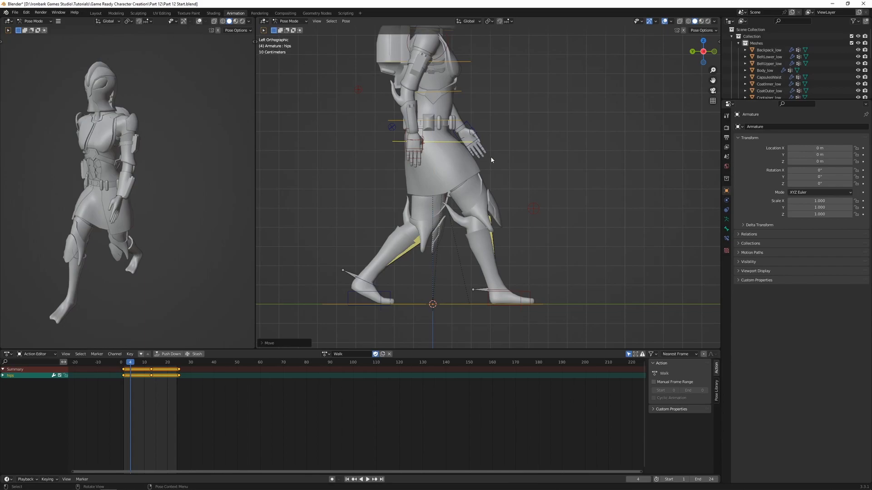
# - Clear the rotation of foot_roll.L and rotate leg_control.L about 27° so the rear toes point downward
pyautogui.click(377, 288)
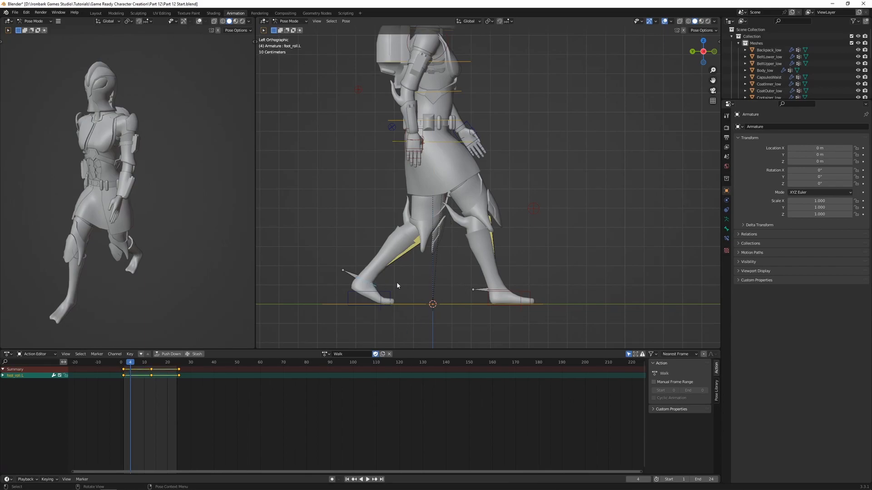
pyautogui.hotkey('alt', 'r')
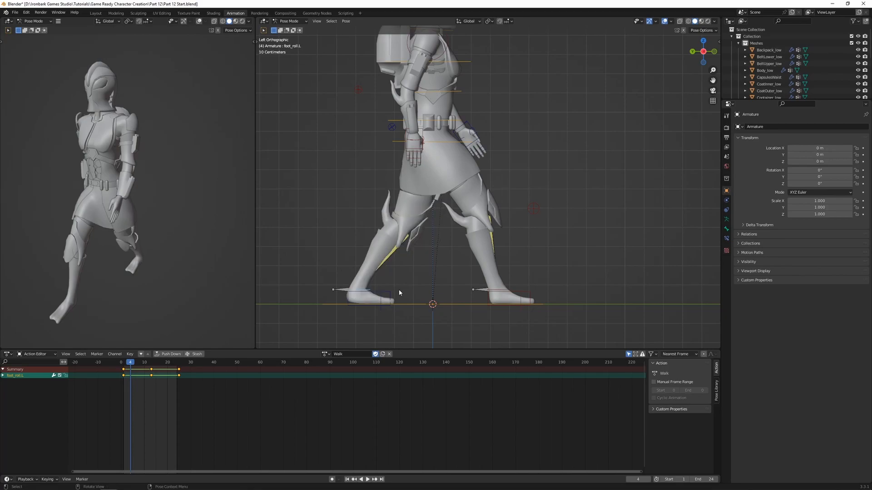
pyautogui.click(378, 294)
pyautogui.press('r')
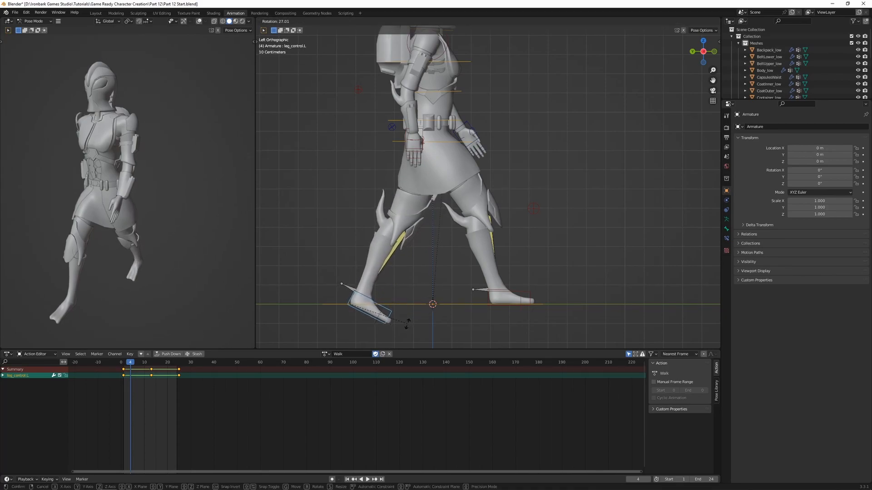
pyautogui.click(407, 324)
# - Raise leg_control.L along the Z axis until the rear foot's toes rest on the ground line
pyautogui.press('g')
pyautogui.press('z')
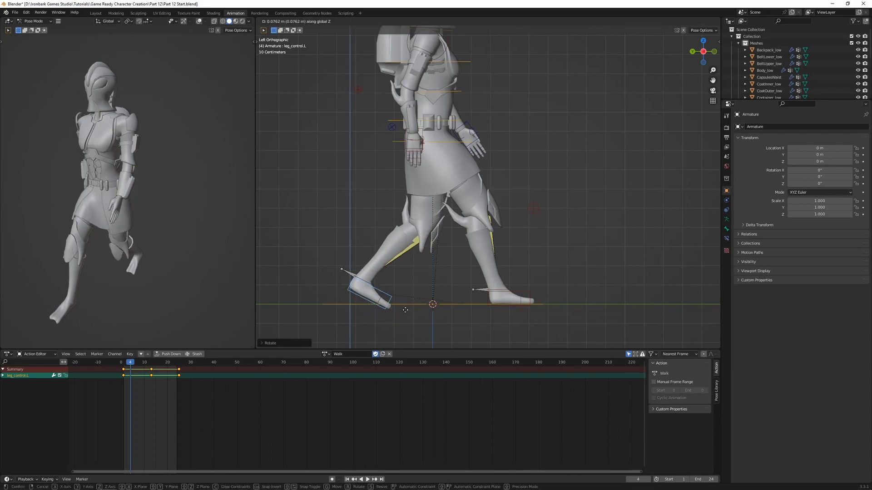
pyautogui.click(408, 306)
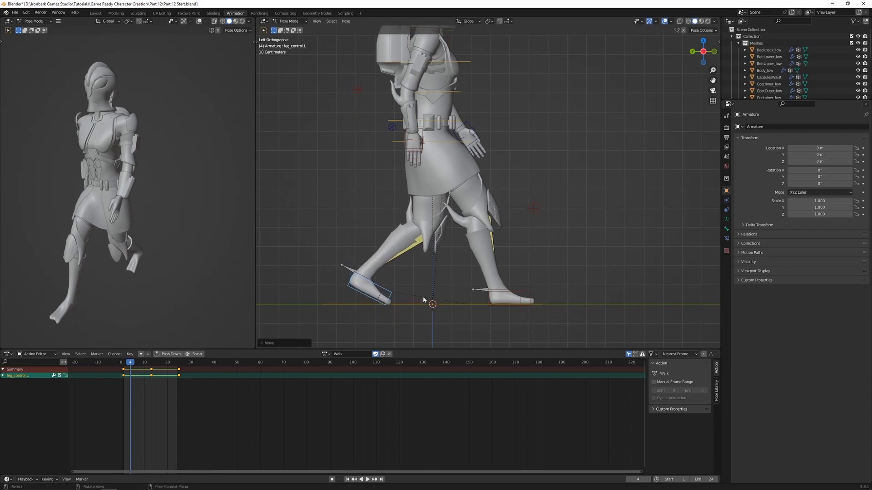
# - Tilt leg_control.L further onto its toes and move it about 0.09 m backward along the Y axis
pyautogui.press('r')
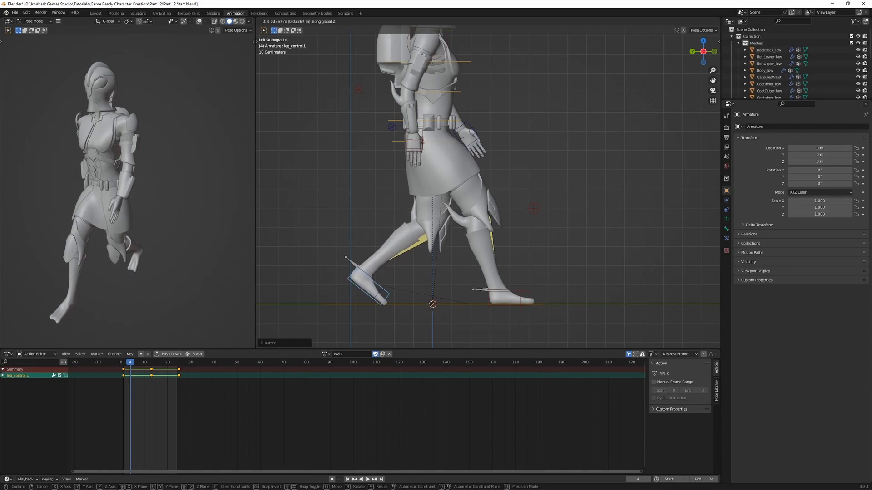
pyautogui.rightClick(433, 306)
pyautogui.press('g')
pyautogui.press('y')
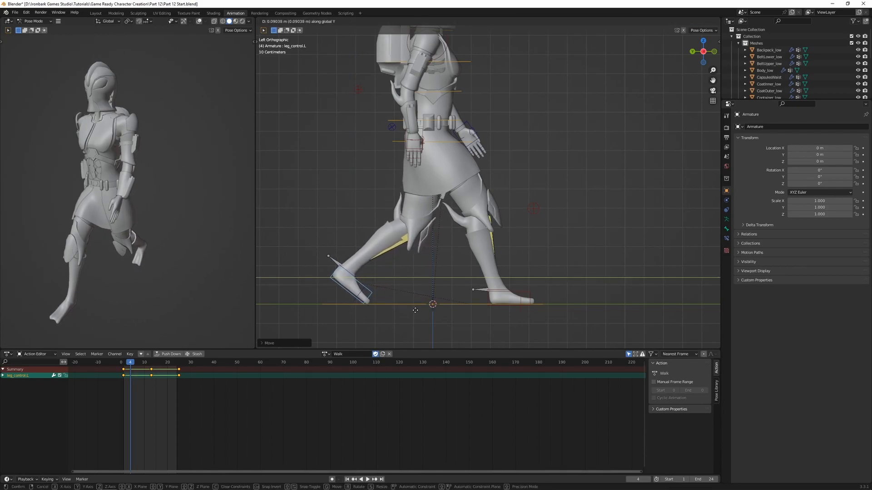
pyautogui.click(415, 310)
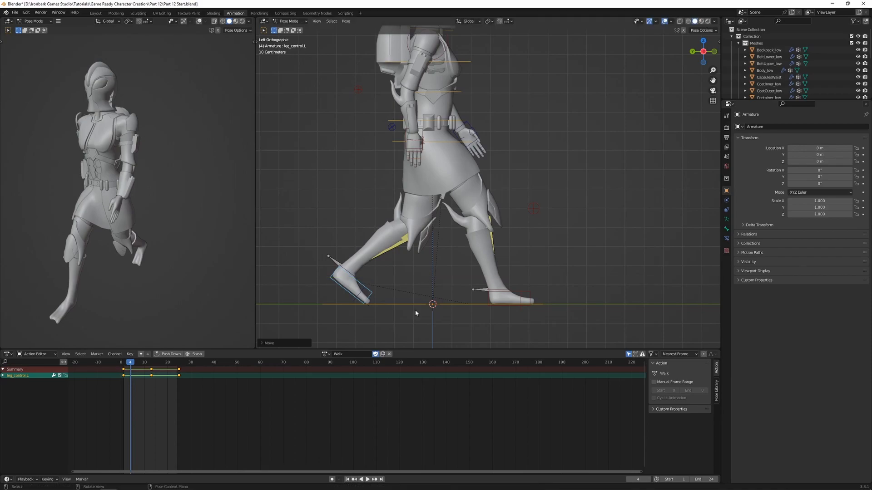
# - Raise the hips bone about 0.012 m along the Z axis to fine-tune the down pose
pyautogui.keyDown('shift'); pyautogui.moveTo(432, 216); pyautogui.dragTo(435, 234, button='middle'); pyautogui.keyUp('shift')
pyautogui.click(455, 162)
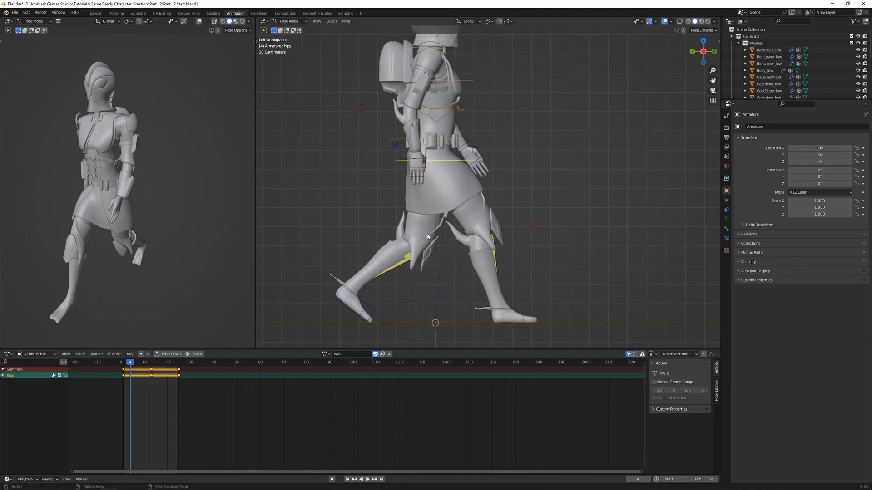
pyautogui.press('g')
pyautogui.press('z')
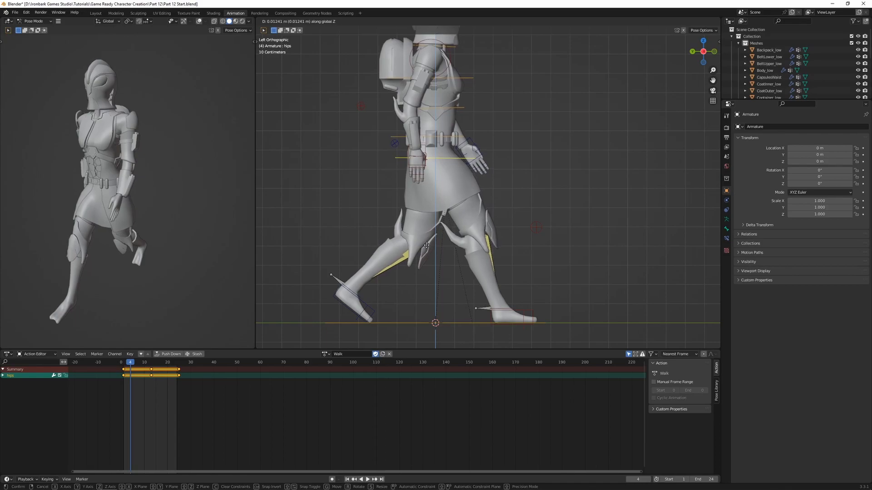
pyautogui.click(426, 245)
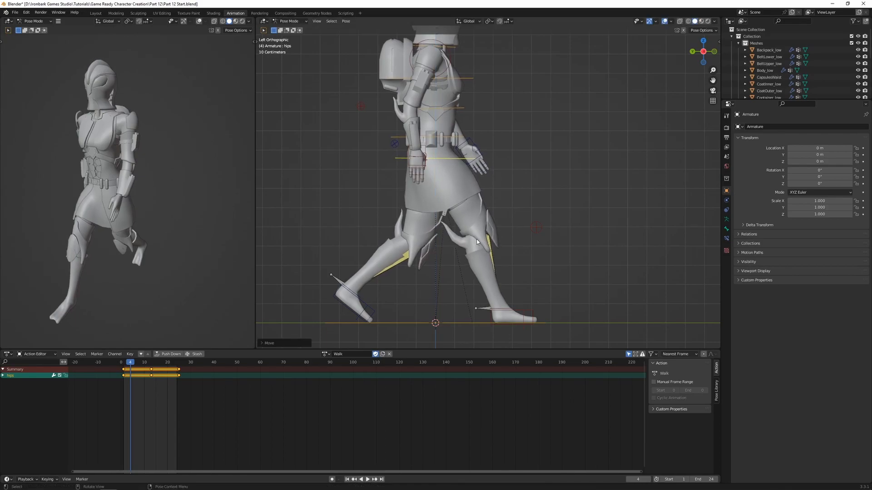
# - Insert Location & Rotation keyframes for all bones at frame 4
pyautogui.press('a')
pyautogui.scroll(-1, 402, 285)
pyautogui.keyDown('shift'); pyautogui.moveTo(415, 273); pyautogui.dragTo(407, 285, button='middle'); pyautogui.keyUp('shift')
pyautogui.press('i')
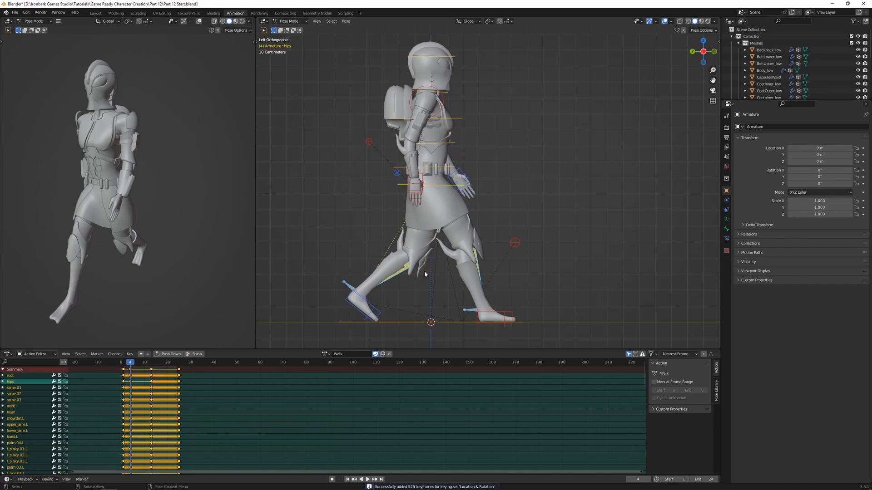
# - Tilt the hips bone forward about 2.3° and insert a Location & Rotation keyframe for it at frame 4
pyautogui.hotkey('alt', 'a')
pyautogui.scroll(1, 485, 179)
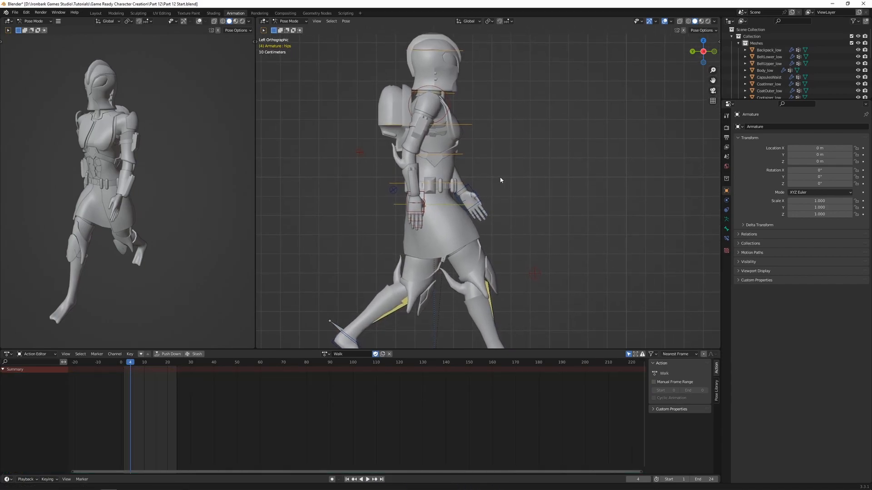
pyautogui.click(459, 206)
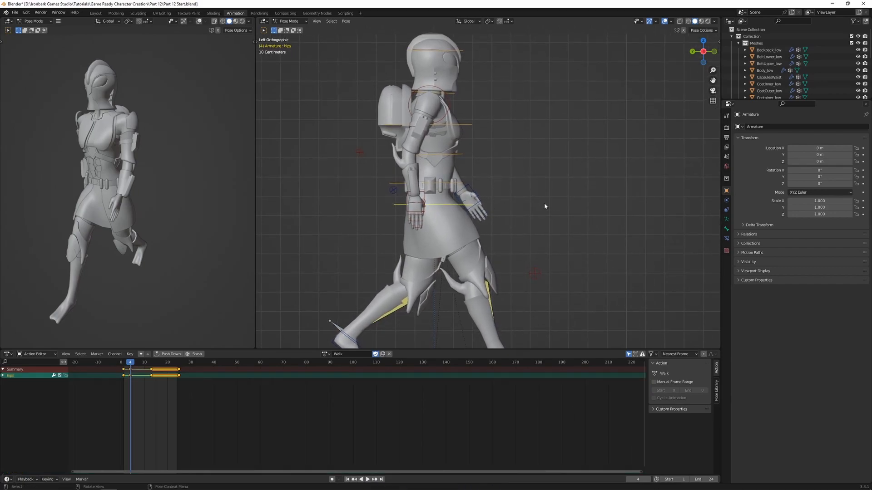
pyautogui.press('r')
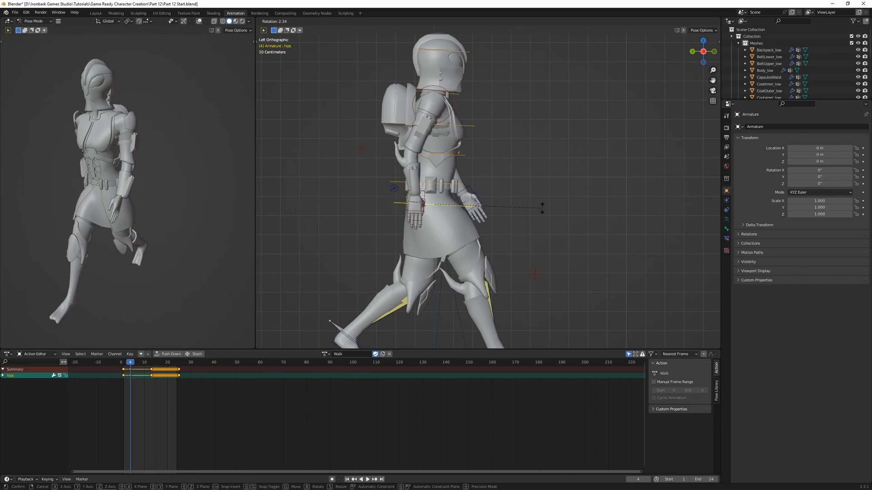
pyautogui.click(542, 208)
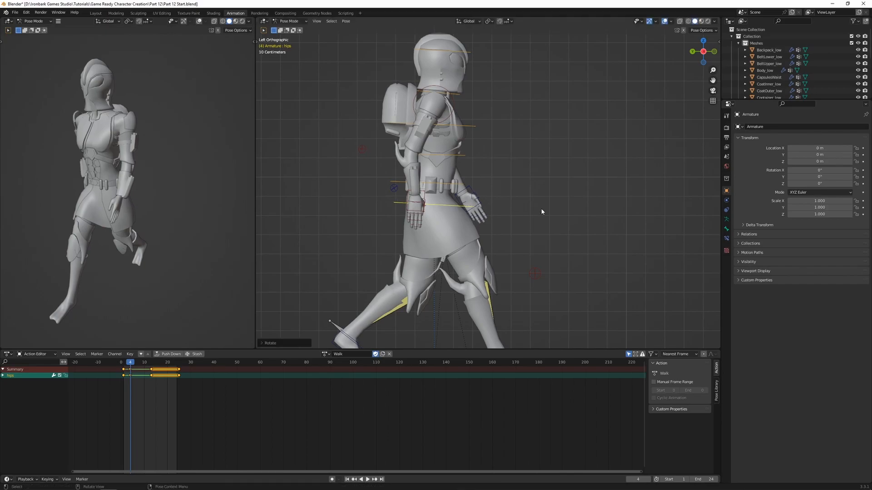
pyautogui.press('i')
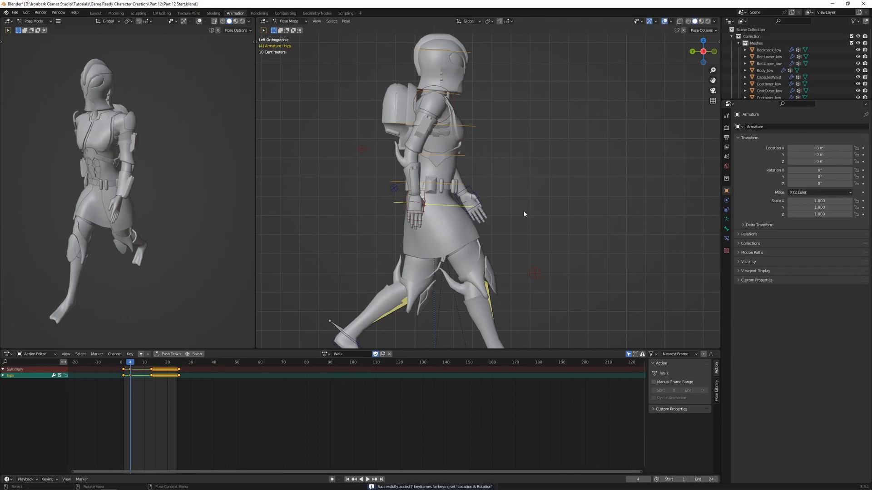
# - Move leg_control.R backward along the Y axis until the right foot stands beneath the body for the passing pose
pyautogui.keyDown('shift'); pyautogui.moveTo(542, 234); pyautogui.dragTo(544, 210, button='middle'); pyautogui.keyUp('shift')
pyautogui.scroll(-2, 544, 210)
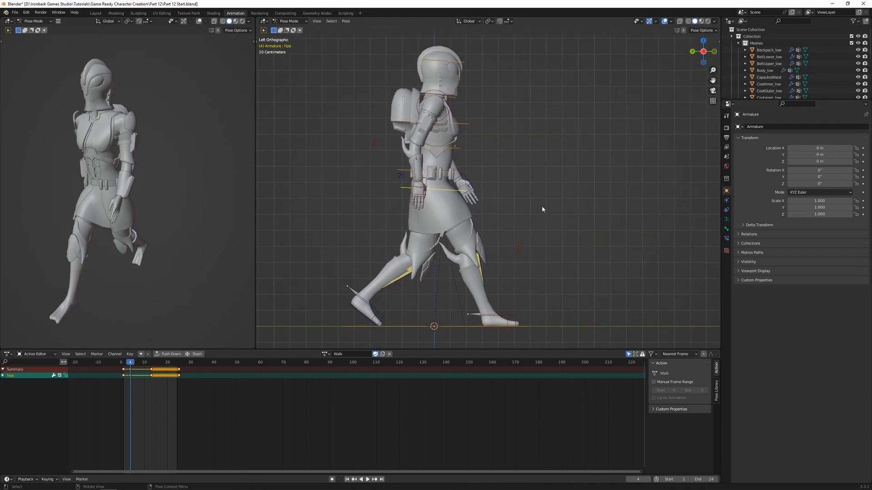
pyautogui.click(482, 327)
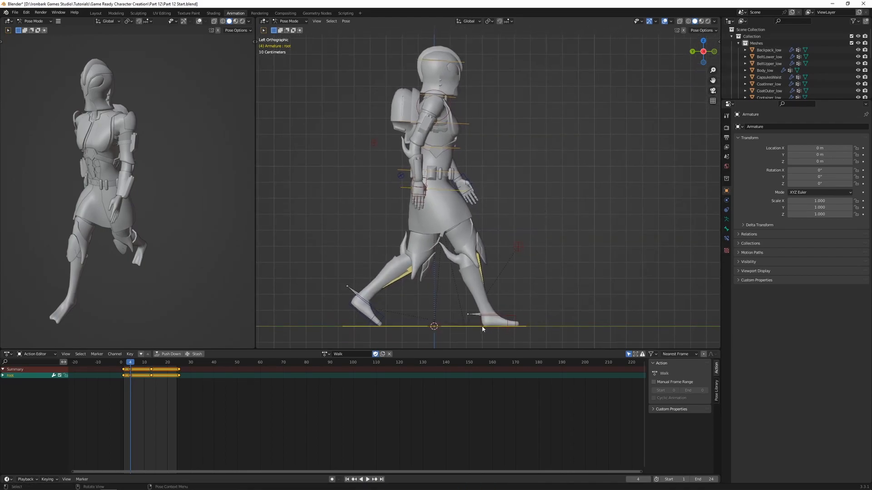
pyautogui.click(510, 314)
pyautogui.press('g')
pyautogui.press('y')
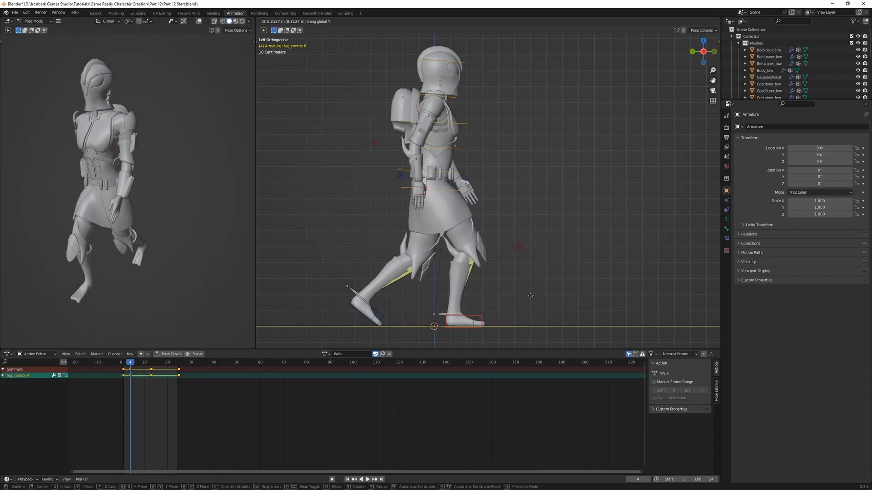
pyautogui.click(503, 299)
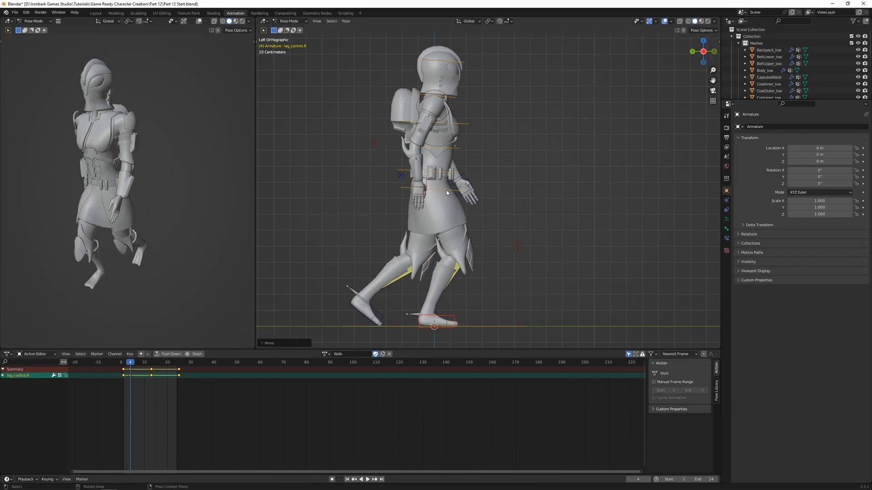
# - Raise the hips bone about 0.06 m along the Z axis and then about 0.015 m more to straighten the supporting leg
pyautogui.click(486, 233)
pyautogui.press('g')
pyautogui.press('z')
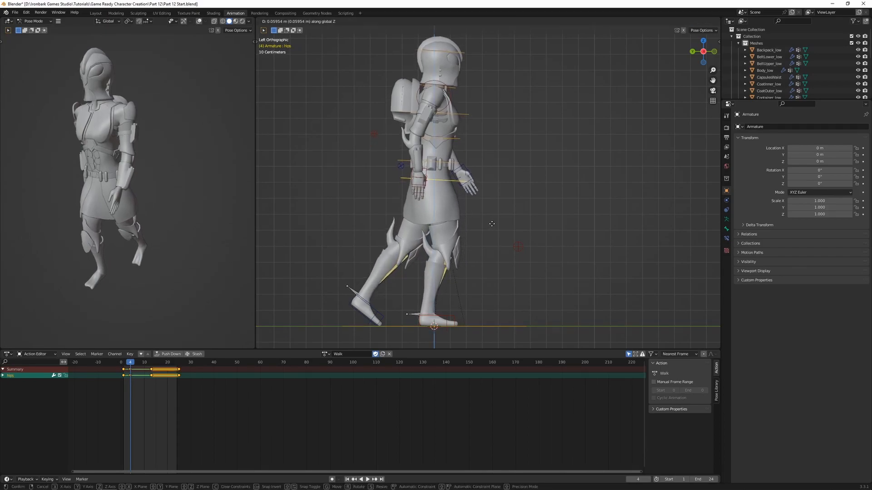
pyautogui.click(492, 223)
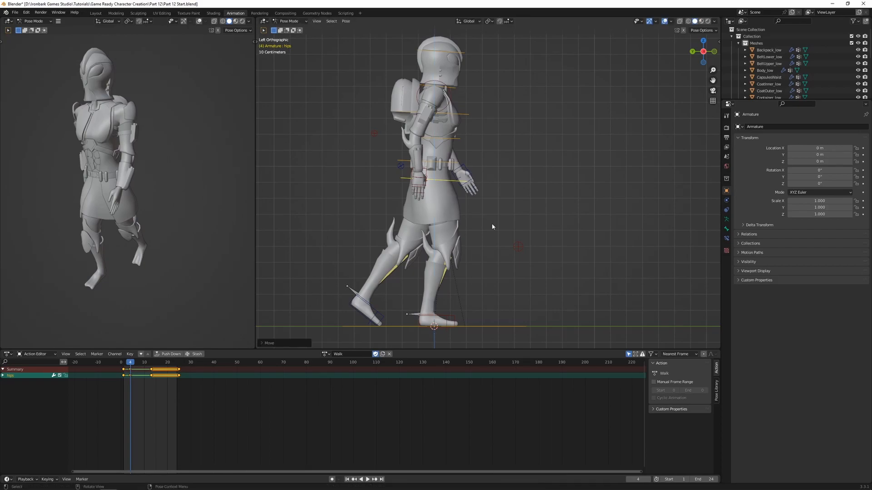
pyautogui.press('g')
pyautogui.press('z')
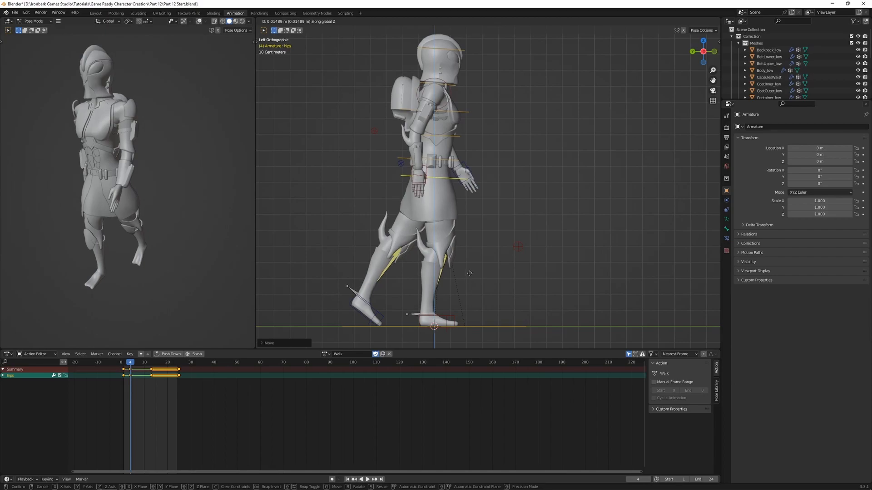
pyautogui.click(470, 273)
# - Lift leg_control.L up and forward behind the supporting leg, and rotate it so the toes hang nearly straight down
pyautogui.click(349, 304)
pyautogui.press('g')
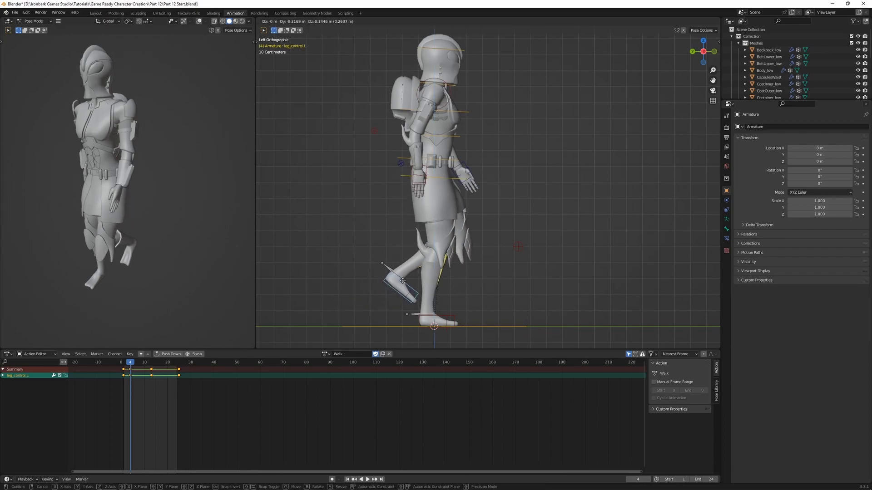
pyautogui.click(406, 290)
pyautogui.press('r')
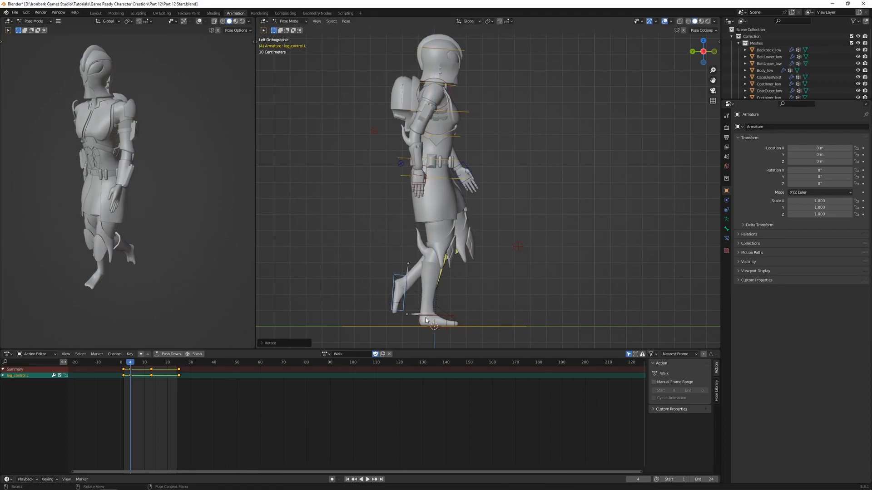
pyautogui.click(477, 282)
pyautogui.press('g')
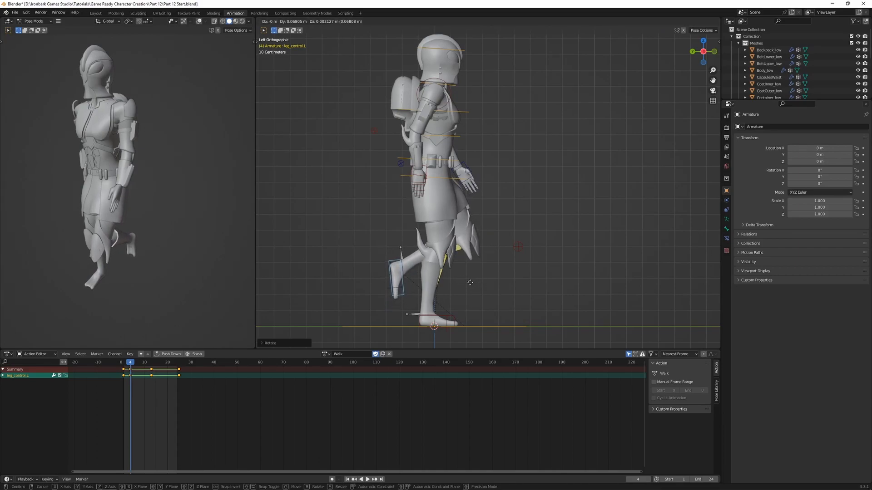
pyautogui.click(470, 282)
# - Copy the passing pose of all bones and paste it at frame 7
pyautogui.press('a')
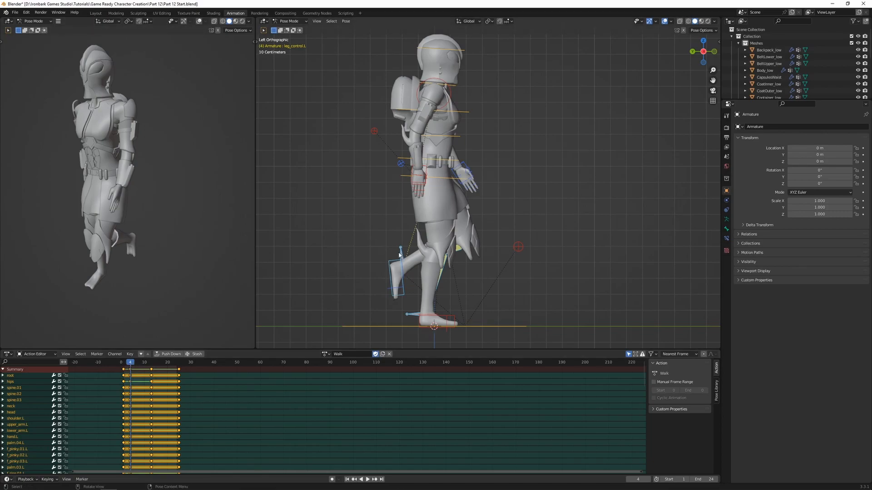
pyautogui.hotkey('ctrl', 'c')
pyautogui.moveTo(132, 365); pyautogui.dragTo(137, 366)
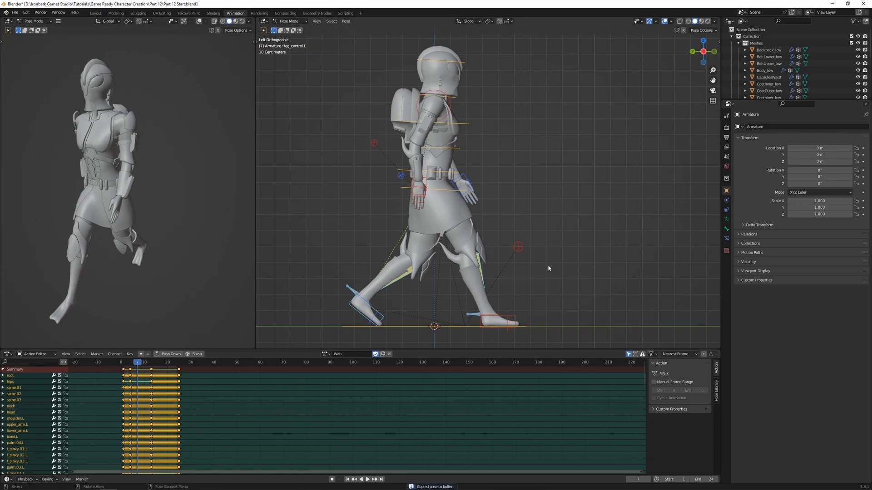
pyautogui.hotkey('ctrl', 'v')
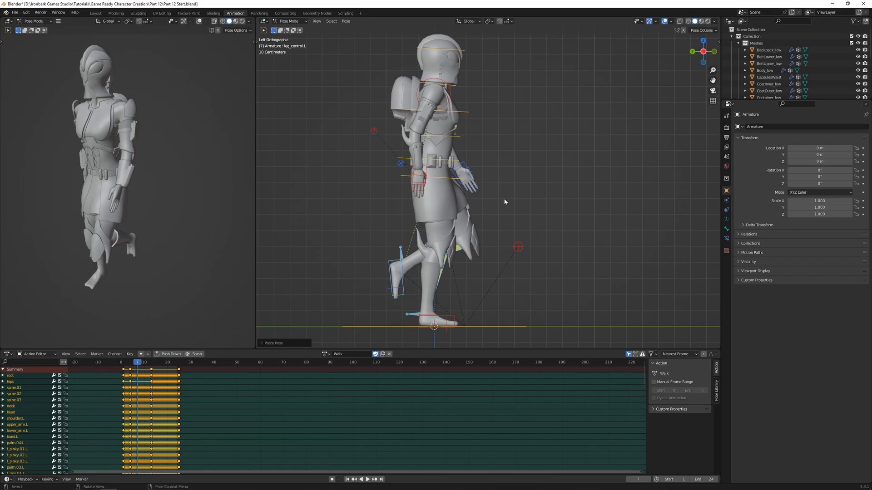
# - Keyframe all bones at frame 7, and at frame 10 move leg_control.R about 0.22 m backward along the Y axis
pyautogui.press('i')
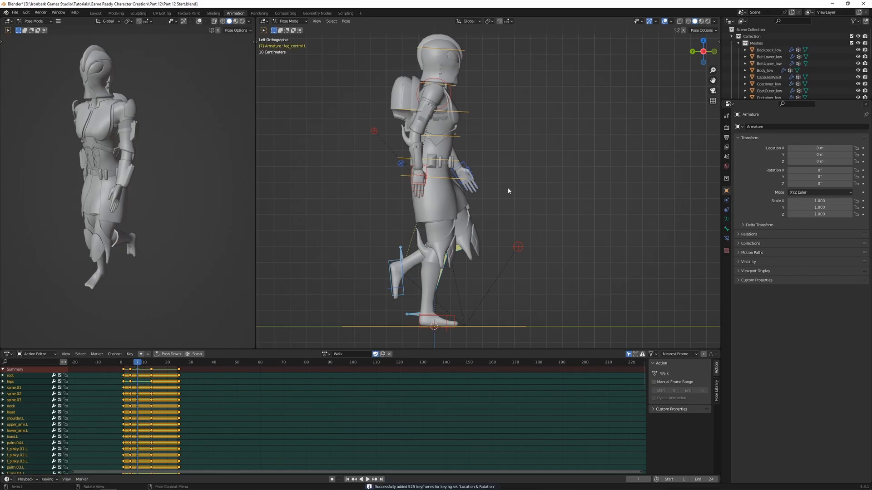
pyautogui.press('space')
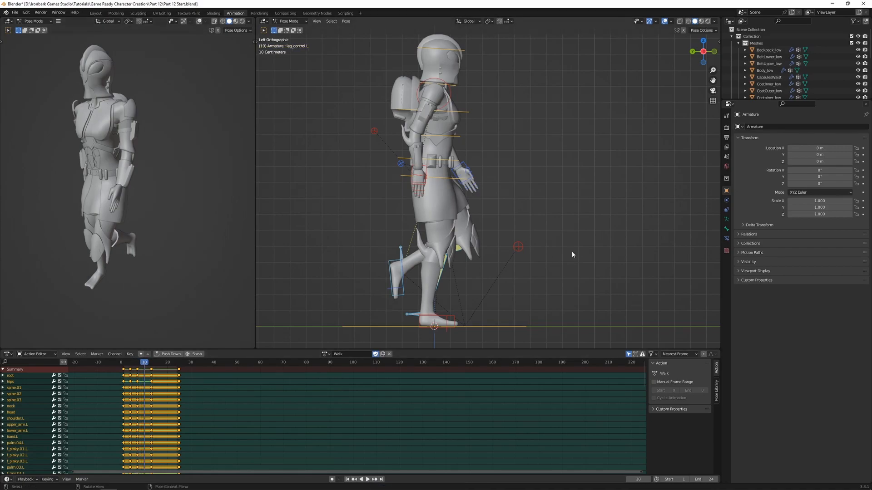
pyautogui.click(481, 313)
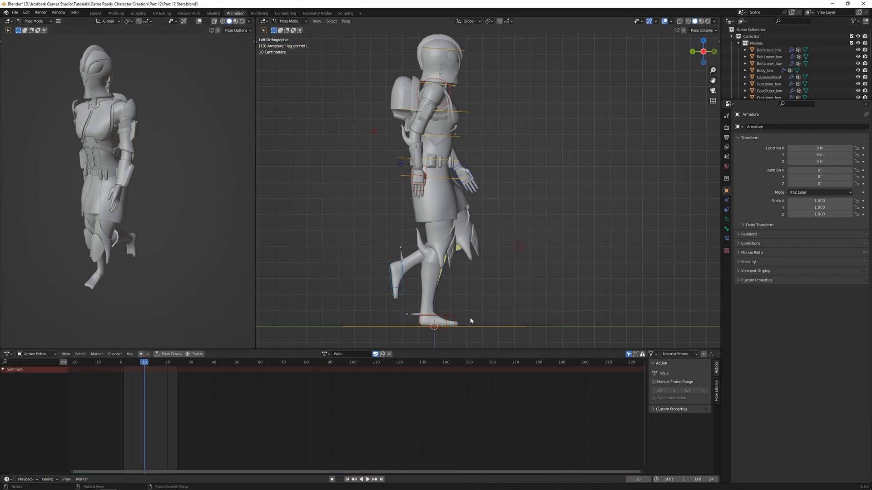
pyautogui.click(419, 327)
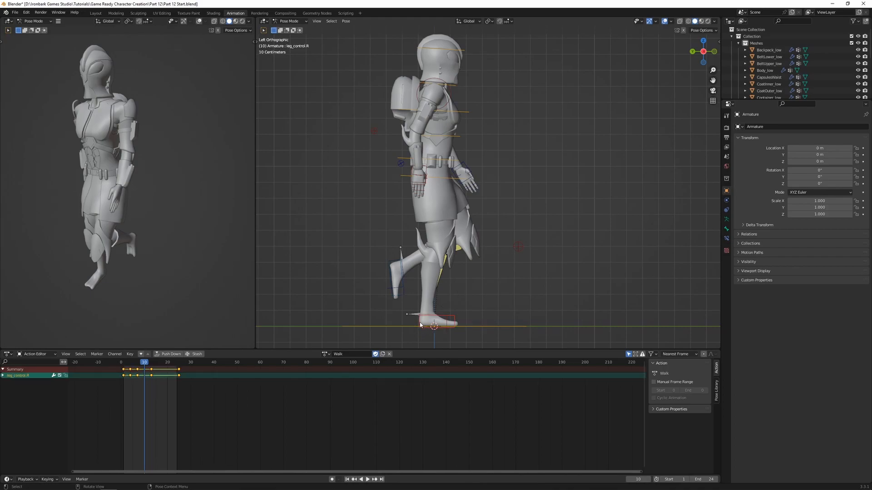
pyautogui.press('g')
pyautogui.press('y')
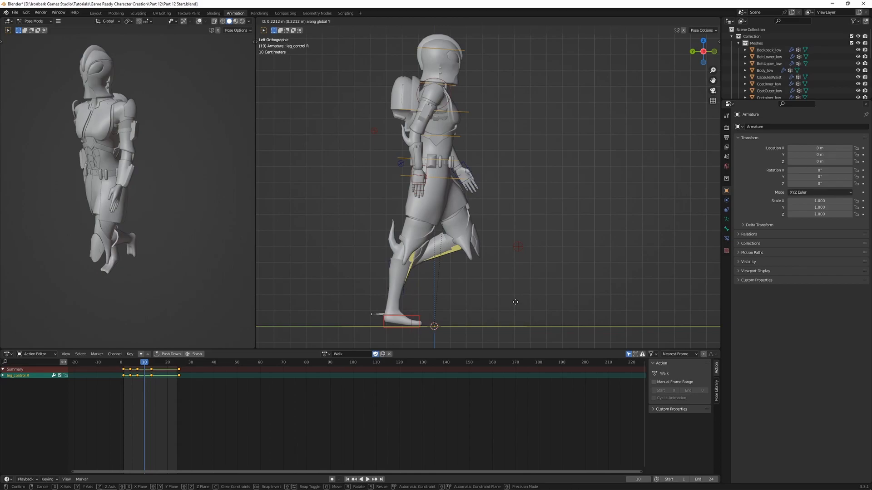
pyautogui.click(513, 302)
# - Rotate foot_roll.R to lift the right heel, and move leg_control.R about 0.04 m farther backward along the Y axis
pyautogui.click(392, 317)
pyautogui.press('r')
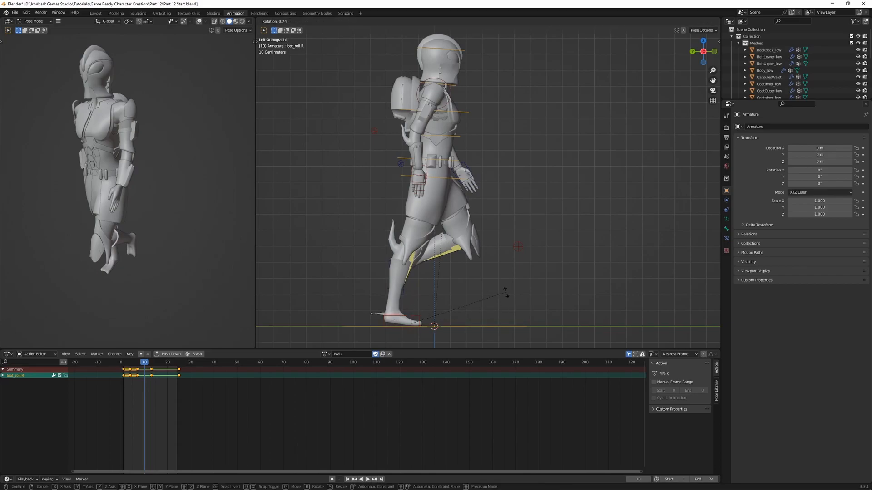
pyautogui.click(475, 327)
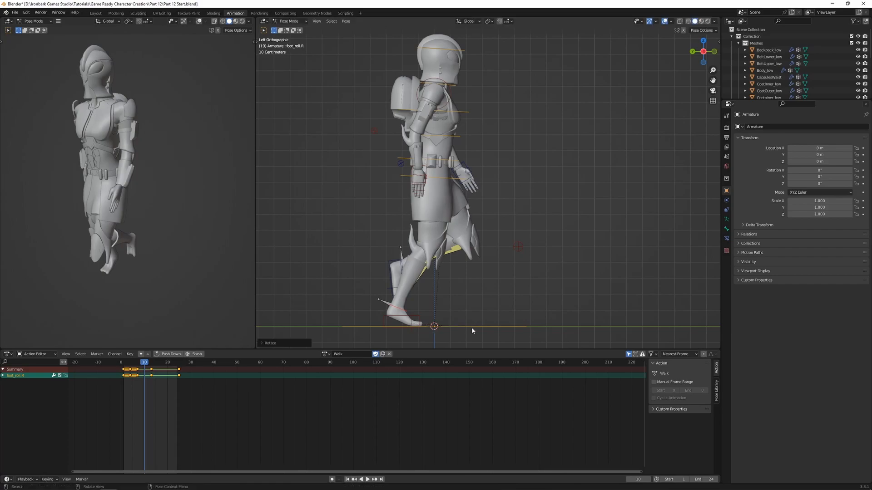
pyautogui.click(387, 319)
pyautogui.press('g')
pyautogui.press('y')
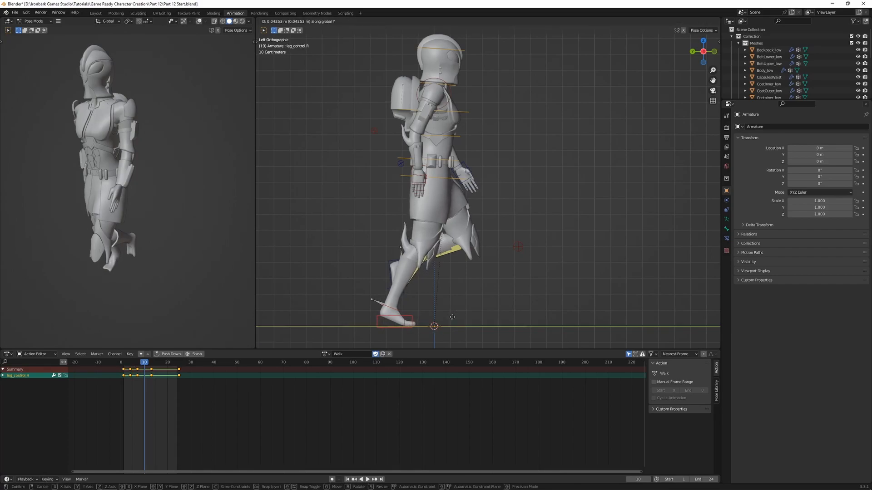
pyautogui.click(452, 319)
# - Move leg_control.L about 0.26 m forward, rotate its toes upward, and shift it about 0.07 m forward and down
pyautogui.click(393, 277)
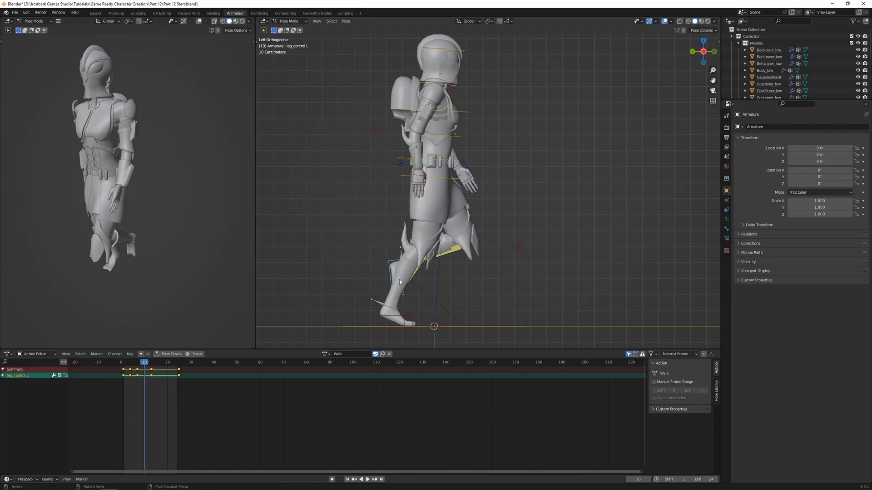
pyautogui.press('g')
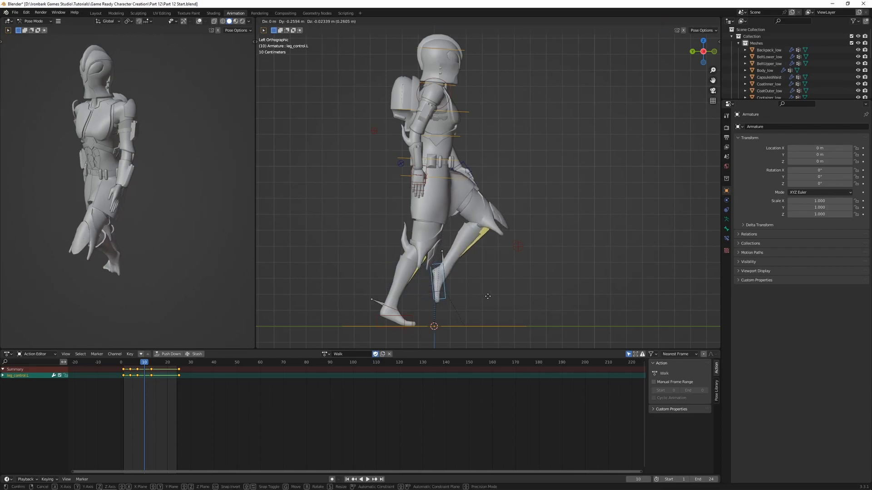
pyautogui.click(487, 298)
pyautogui.press('r')
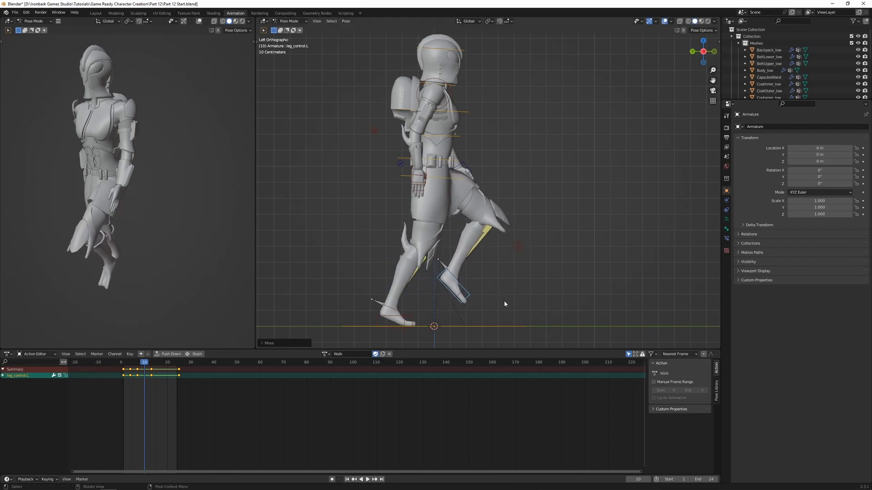
pyautogui.click(498, 288)
pyautogui.press('g')
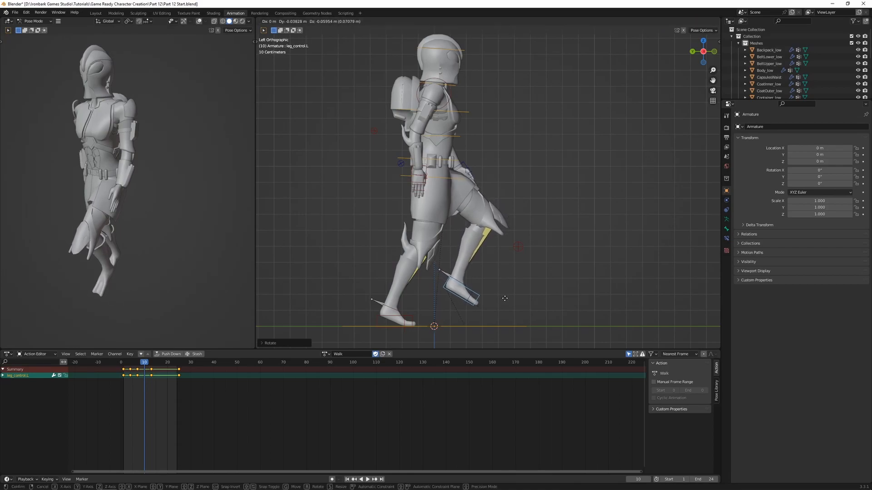
pyautogui.click(505, 298)
# - Swing arm_IK.R about 0.12 m forward, rotate the hand forward, and shift it about 0.055 m farther forward
pyautogui.click(432, 175)
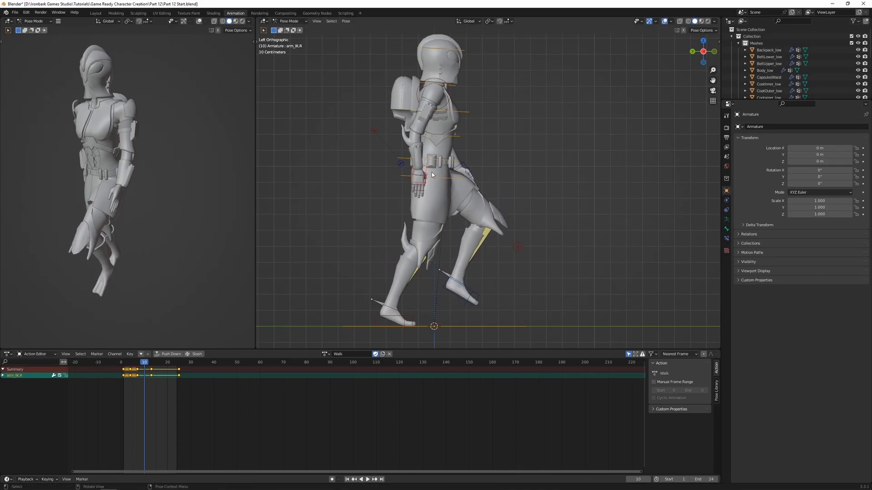
pyautogui.press('g')
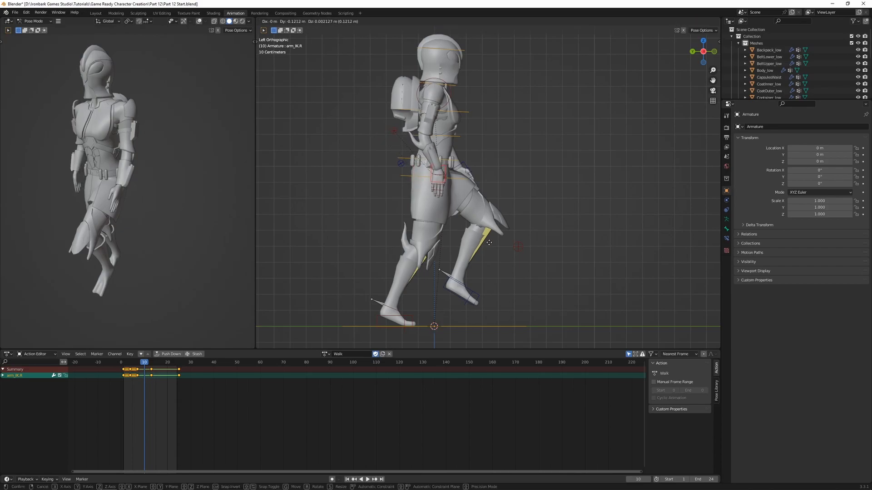
pyautogui.press('r')
pyautogui.click(500, 214)
pyautogui.press('g')
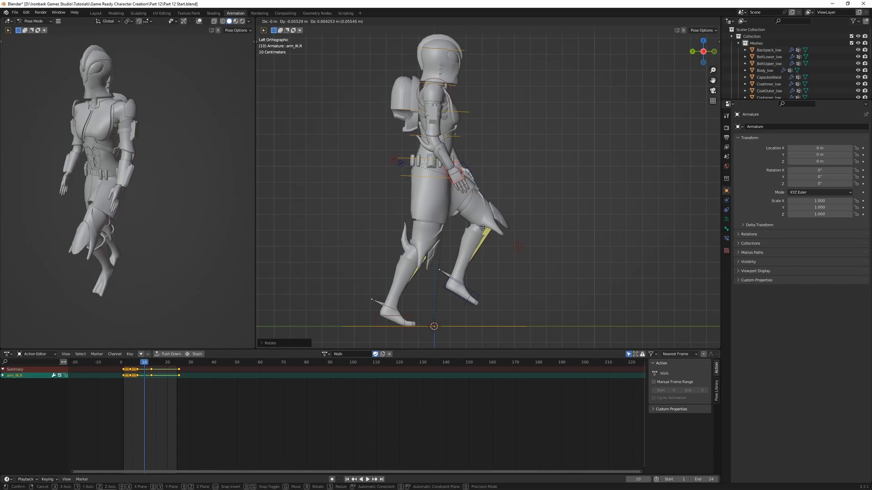
pyautogui.click(484, 229)
# - Move arm_IK.L about 0.10 m backward, and keyframe all bones at frame 10
pyautogui.click(466, 162)
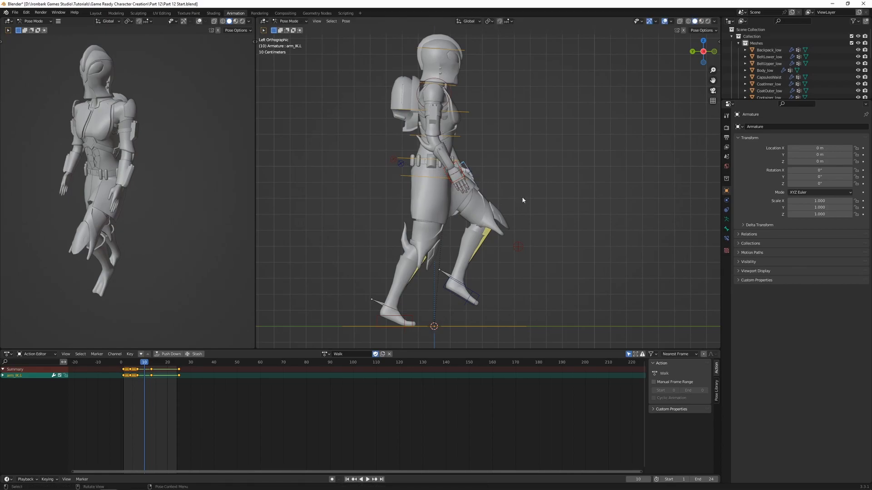
pyautogui.press('g')
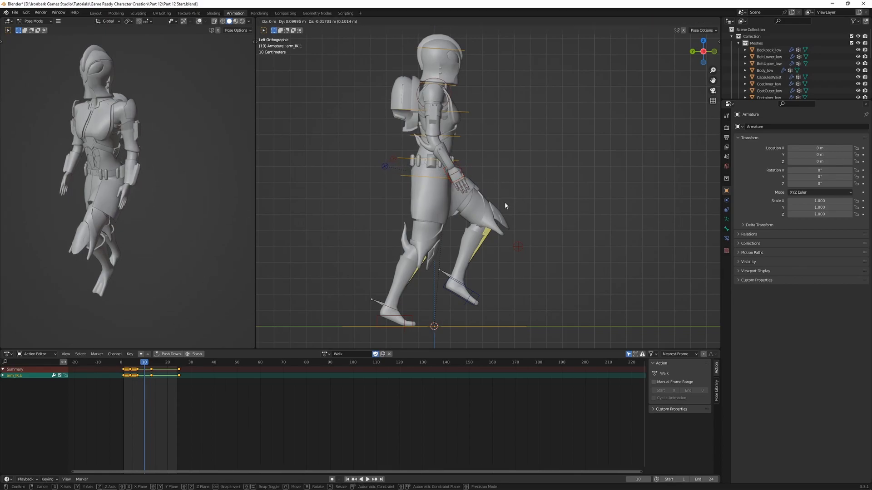
pyautogui.click(506, 204)
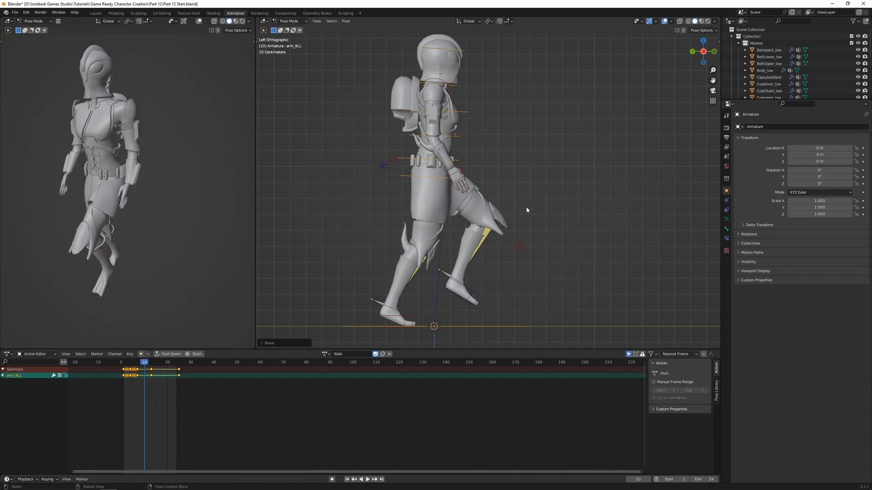
pyautogui.press('a')
pyautogui.press('i')
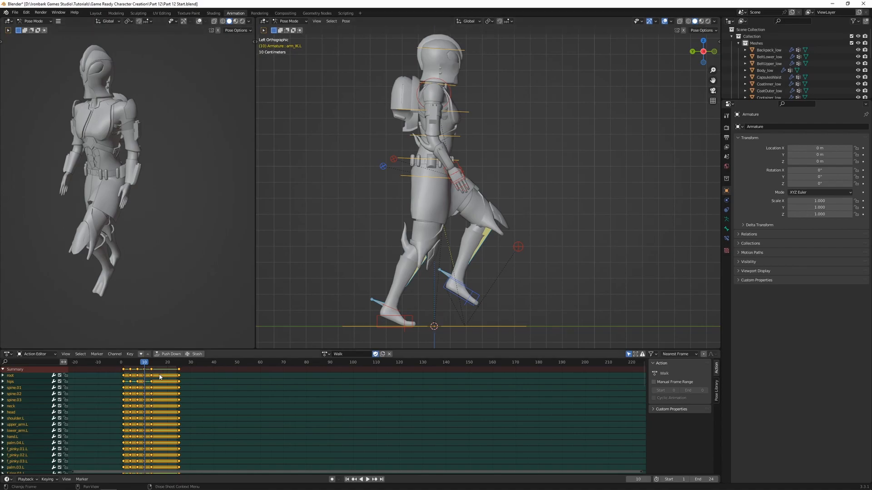
# - Copy the down pose from frame 4, paste it mirrored at frame 16, and keyframe all bones there
pyautogui.click(130, 363)
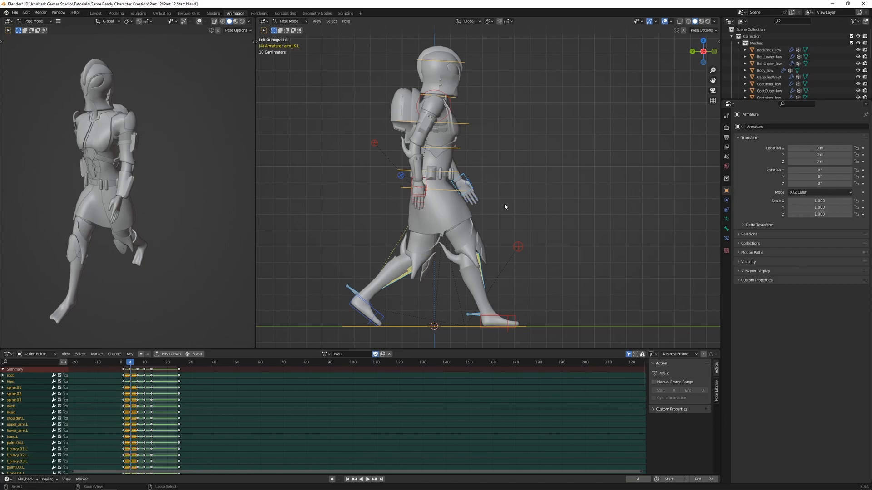
pyautogui.hotkey('ctrl', 'c')
pyautogui.click(159, 363)
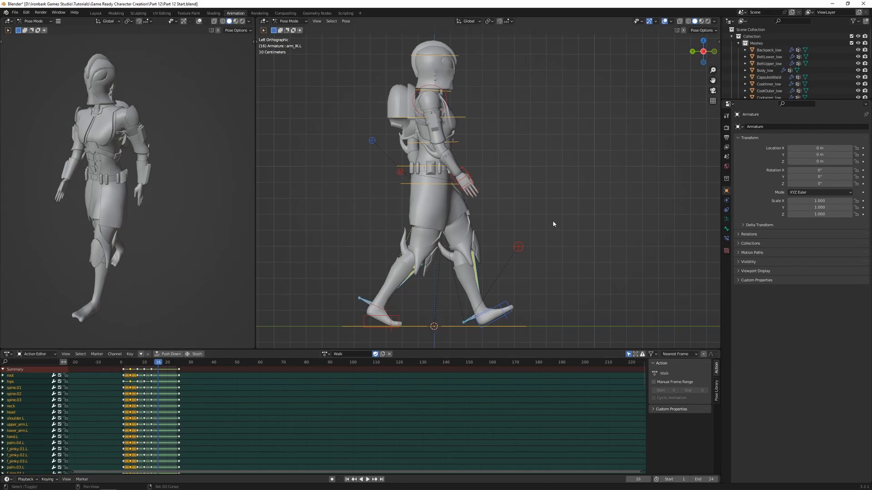
pyautogui.hotkey('ctrl', 'shift', 'v')
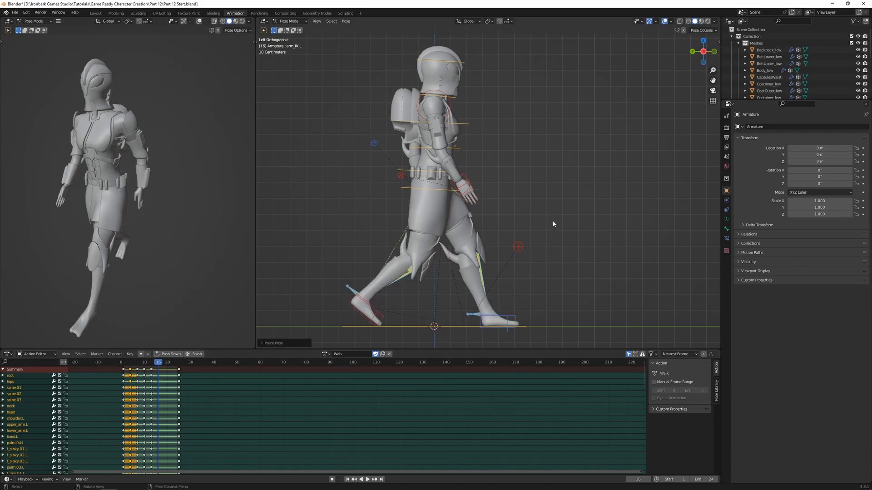
pyautogui.press('i')
# - Copy the passing pose from frame 7, paste it mirrored at frame 19, and keyframe all bones there
pyautogui.click(139, 362)
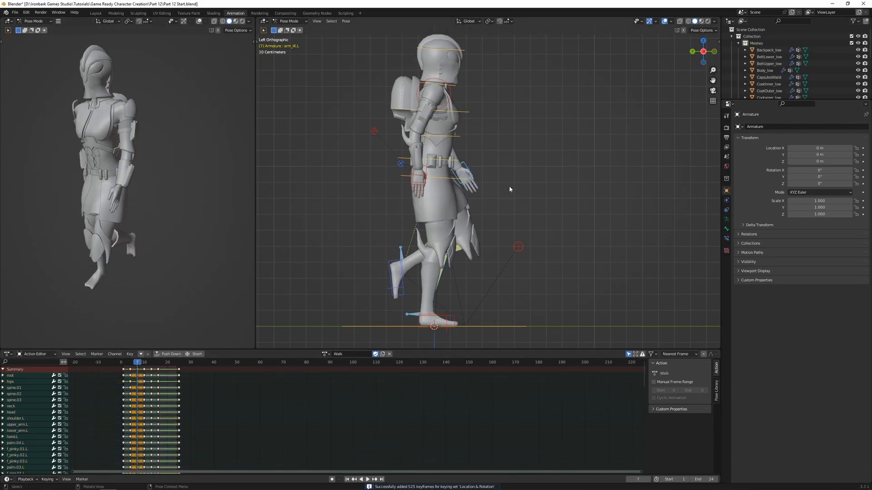
pyautogui.hotkey('ctrl', 'c')
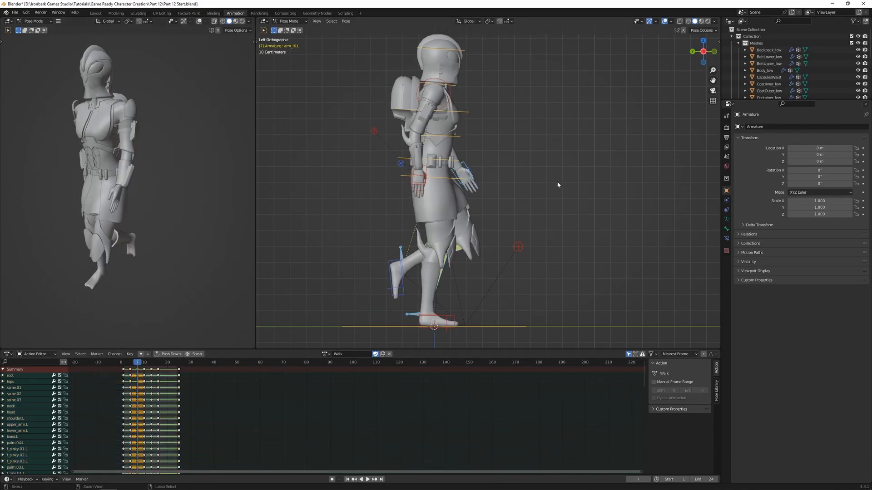
pyautogui.click(162, 362)
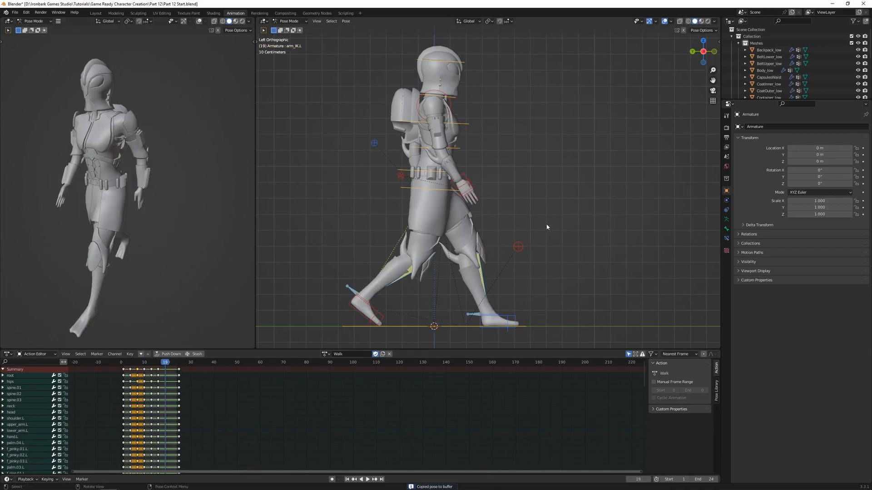
pyautogui.hotkey('ctrl', 'shift', 'v')
pyautogui.press('i')
# - Copy the pose from frame 10, paste it mirrored at frame 22, and keyframe all bones there
pyautogui.click(146, 364)
pyautogui.press('space')
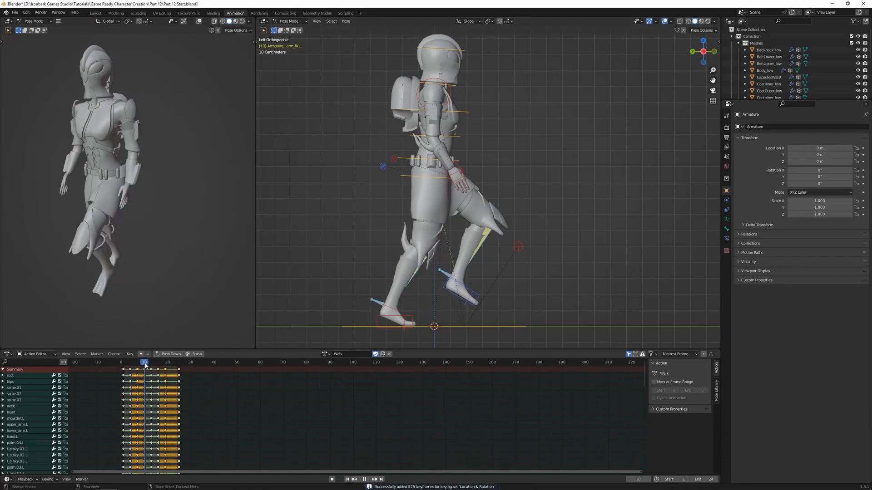
pyautogui.press('Escape')
pyautogui.hotkey('ctrl', 'c')
pyautogui.click(173, 363)
pyautogui.press('space')
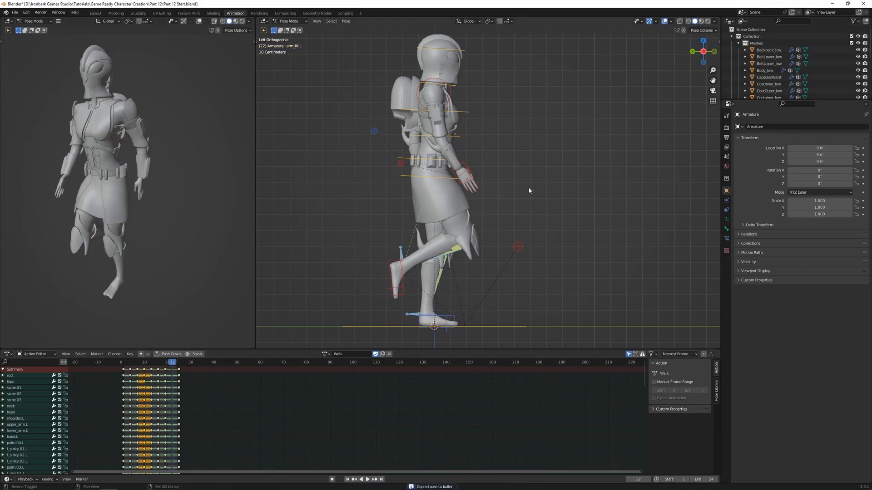
pyautogui.press('Escape')
pyautogui.hotkey('ctrl', 'shift', 'v')
pyautogui.press('i')
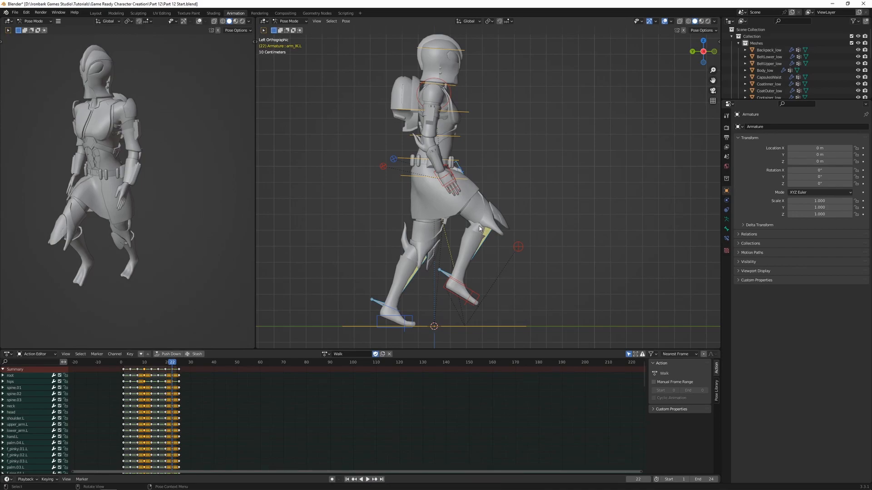
# - Play the walk cycle with its stepped poses and examine it from both sides of the character
pyautogui.press('space')
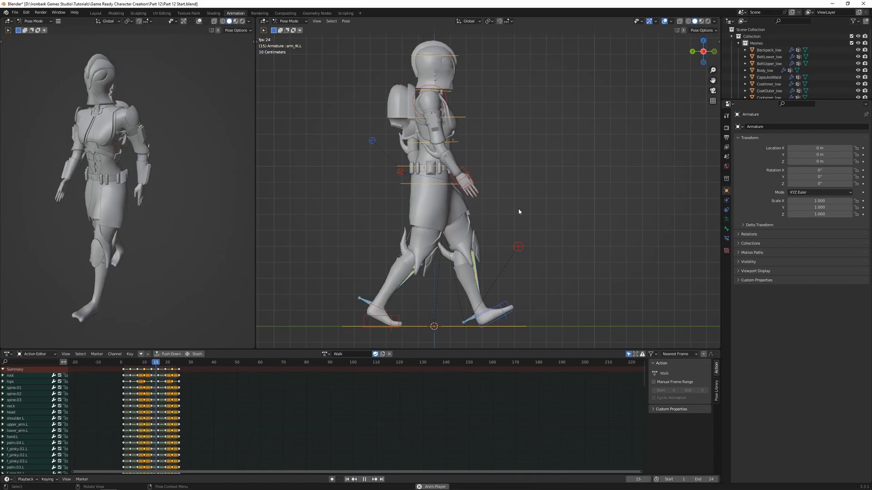
pyautogui.click(593, 193)
pyautogui.moveTo(593, 192); pyautogui.dragTo(463, 266, button='middle')
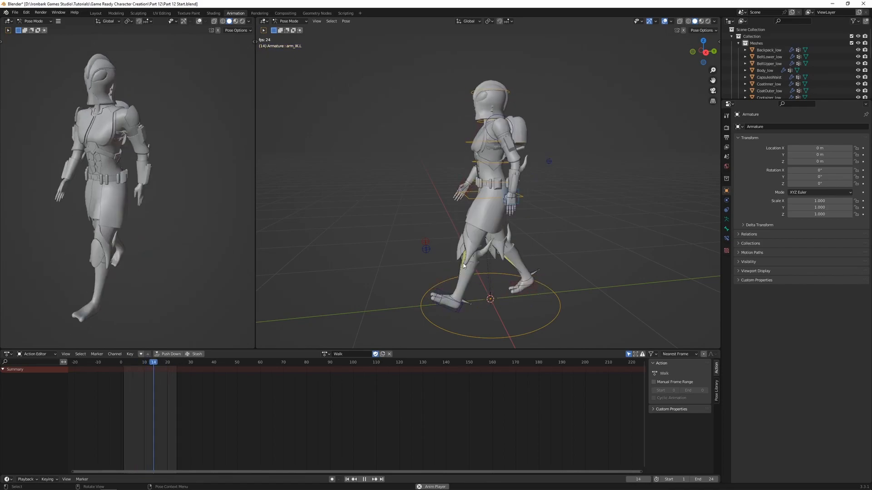
pyautogui.press('space')
# - Return to frame 1 and set the interpolation of all keyframes of all bones to Bezier
pyautogui.moveTo(167, 364); pyautogui.dragTo(123, 372)
pyautogui.press('a')
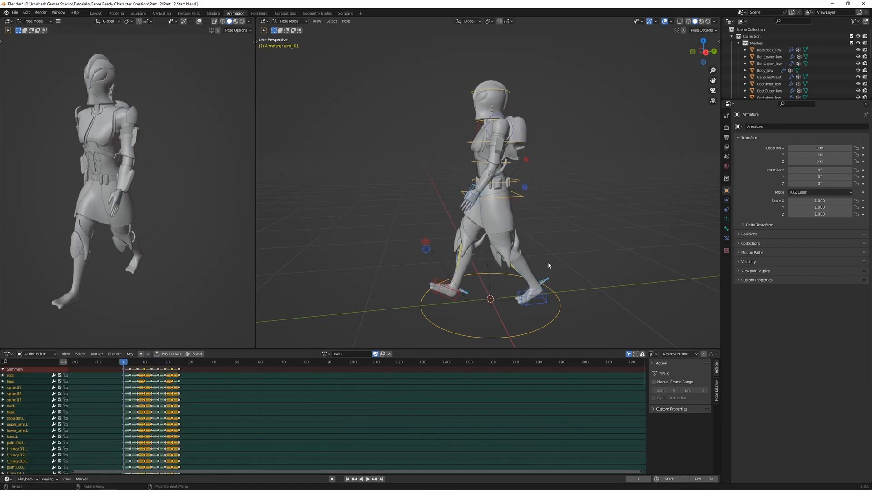
pyautogui.press('a')
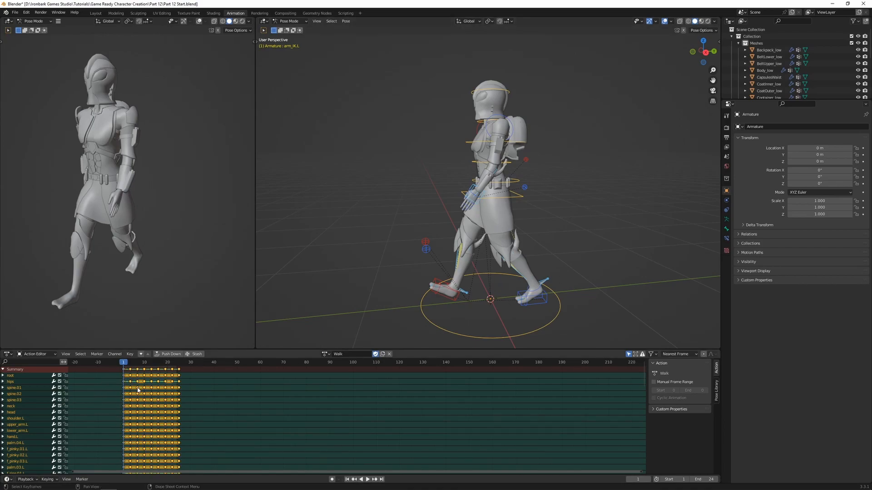
pyautogui.press('t')
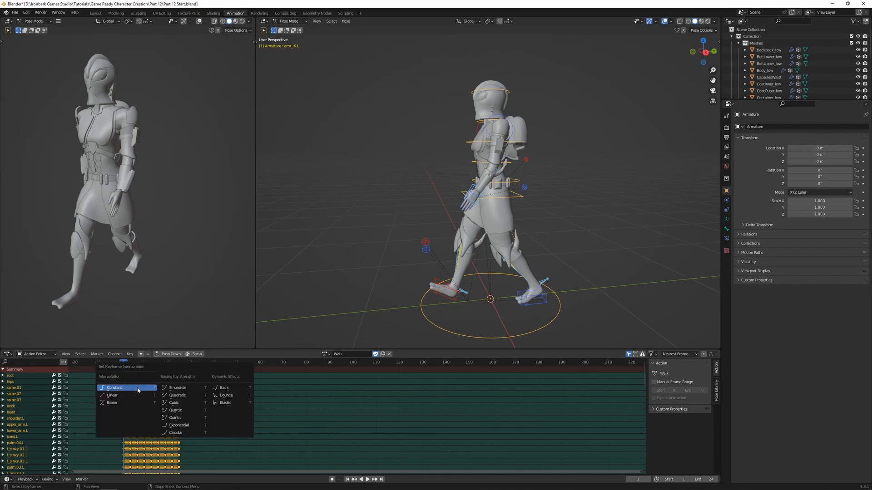
pyautogui.click(123, 403)
# - Play the walk cycle with the smooth interpolation and examine the motion from several angles
pyautogui.moveTo(504, 276); pyautogui.dragTo(536, 249, button='middle')
pyautogui.press('space')
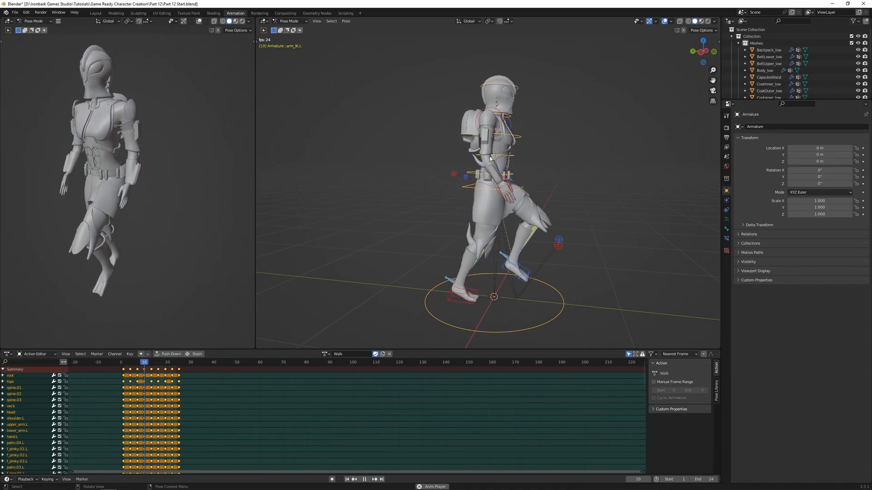
pyautogui.moveTo(460, 258)
pyautogui.mouseDown(button='middle')
pyautogui.moveTo(486, 264)
pyautogui.moveTo(464, 265)
pyautogui.mouseUp(button='middle')
pyautogui.press('space')
pyautogui.moveTo(550, 239); pyautogui.dragTo(569, 244, button='middle')
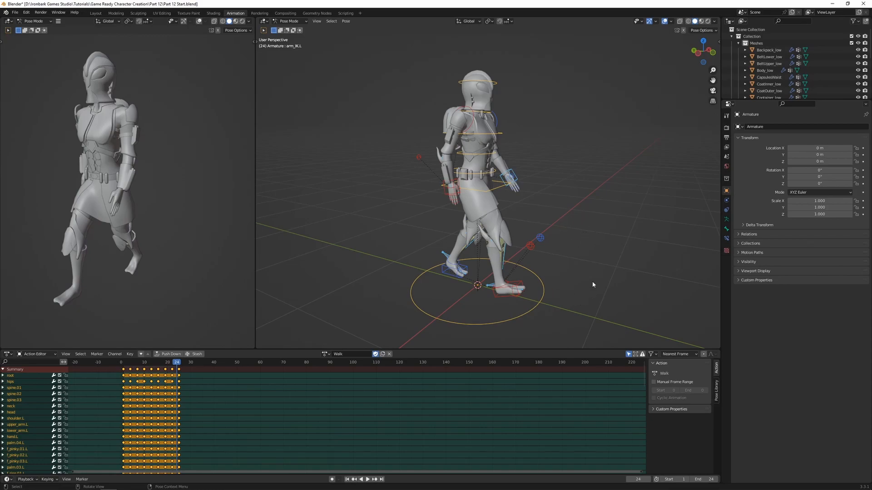
# - In Object Mode, add a mesh plane at the world origin as a ground surface under the character
pyautogui.hotkey('ctrl', 'Tab')
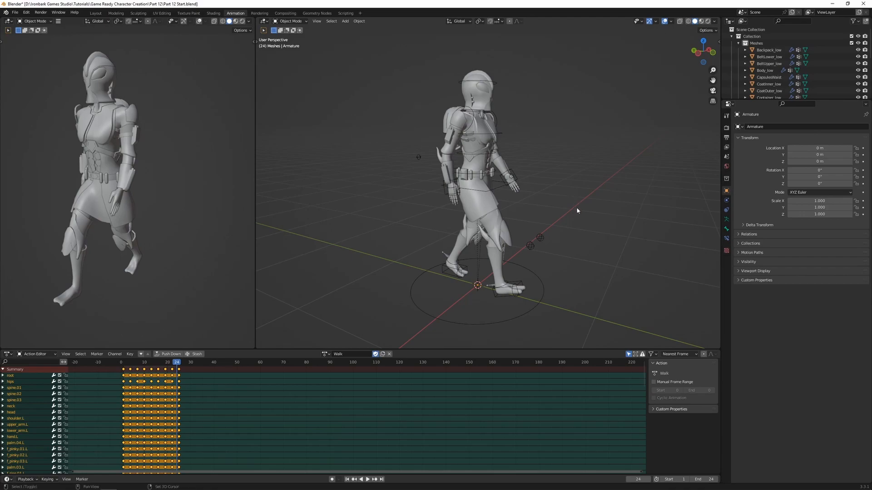
pyautogui.hotkey('shift', 'a')
pyautogui.moveTo(577, 208)
pyautogui.click(608, 211)
pyautogui.keyDown('shift'); pyautogui.moveTo(609, 275); pyautogui.dragTo(599, 228, button='middle'); pyautogui.keyUp('shift')
pyautogui.moveTo(548, 277)
pyautogui.mouseDown(button='middle')
pyautogui.moveTo(570, 269)
pyautogui.moveTo(557, 274)
pyautogui.mouseUp(button='middle')
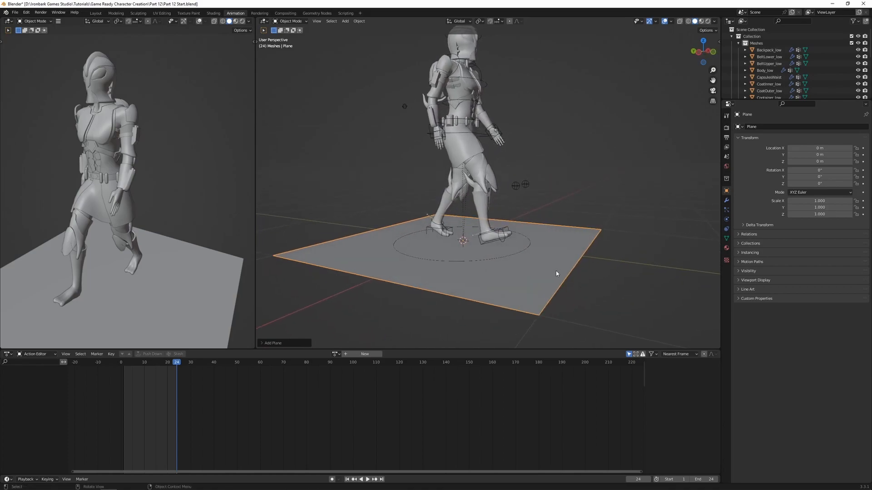
pyautogui.moveTo(508, 255); pyautogui.dragTo(456, 245, button='middle')
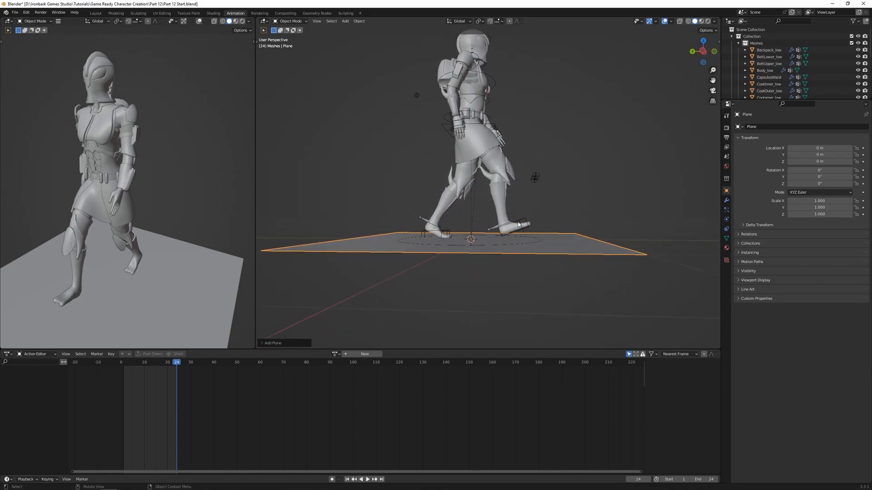
pyautogui.moveTo(458, 245); pyautogui.dragTo(543, 219, button='middle')
# - Select the character's armature again and return it to Pose Mode
pyautogui.click(503, 176)
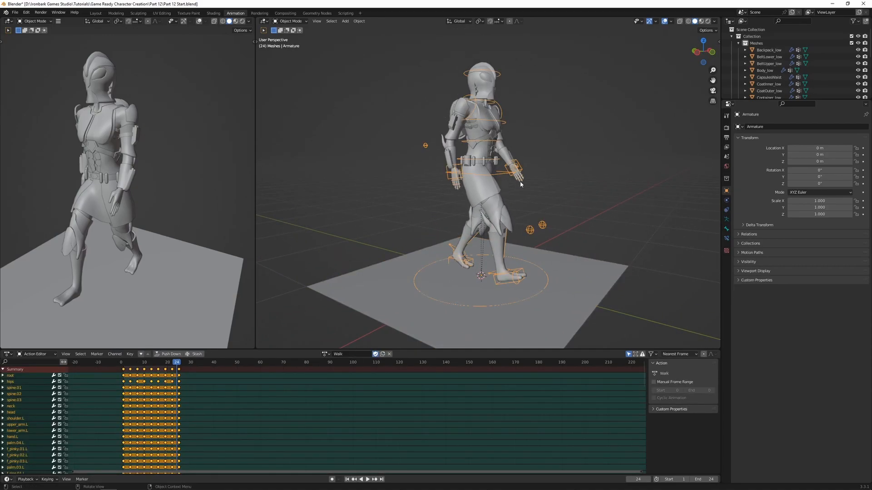
pyautogui.scroll(3, 592, 239)
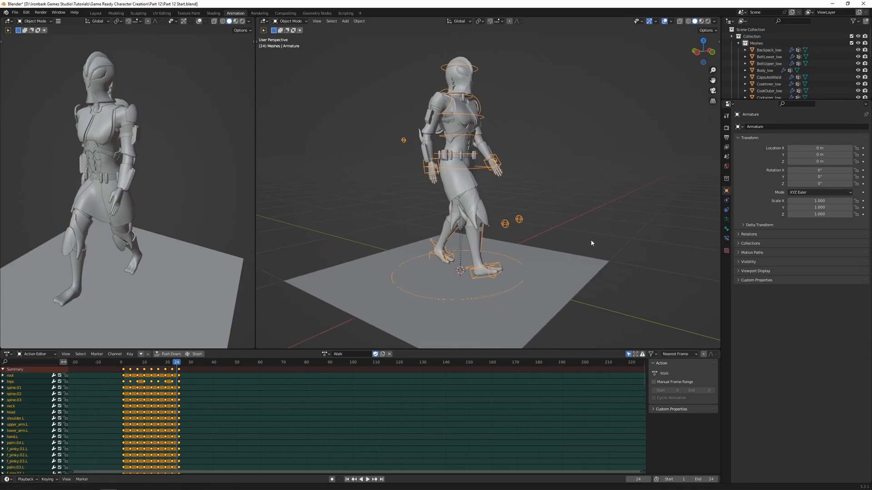
pyautogui.hotkey('ctrl', 'Tab')
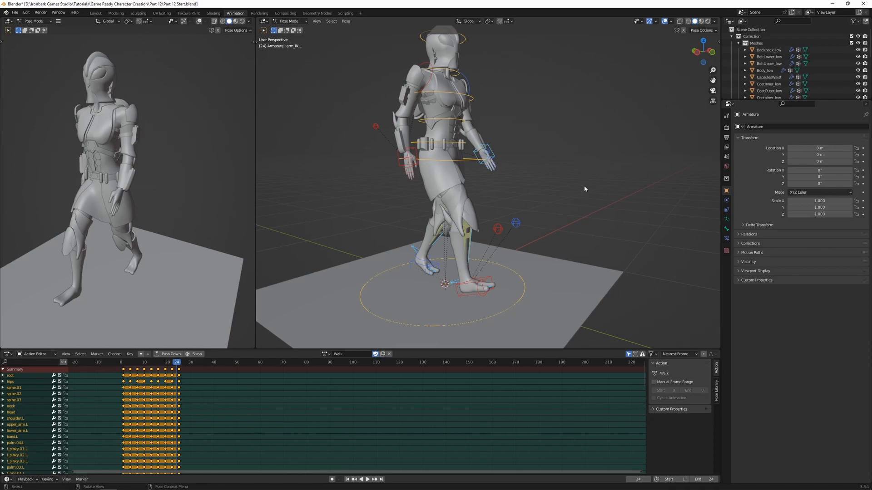
pyautogui.moveTo(584, 189); pyautogui.dragTo(502, 147, button='middle')
pyautogui.click(502, 142)
pyautogui.press('g')
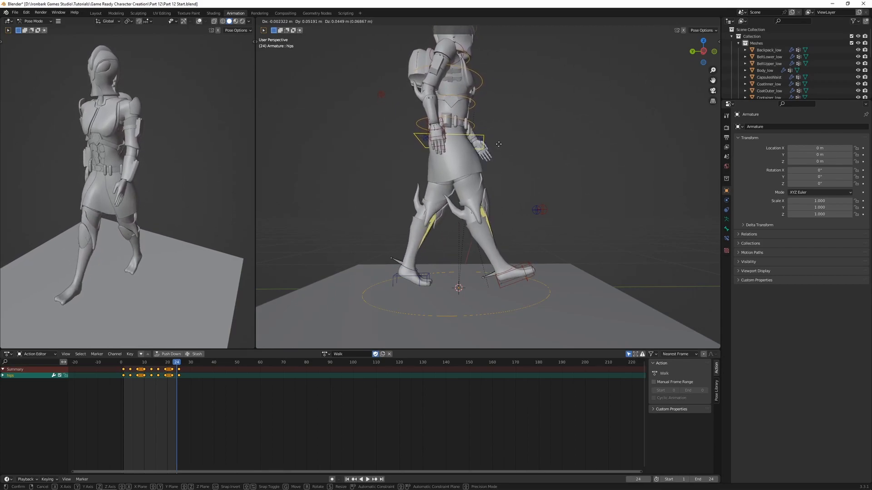
pyautogui.click(523, 160)
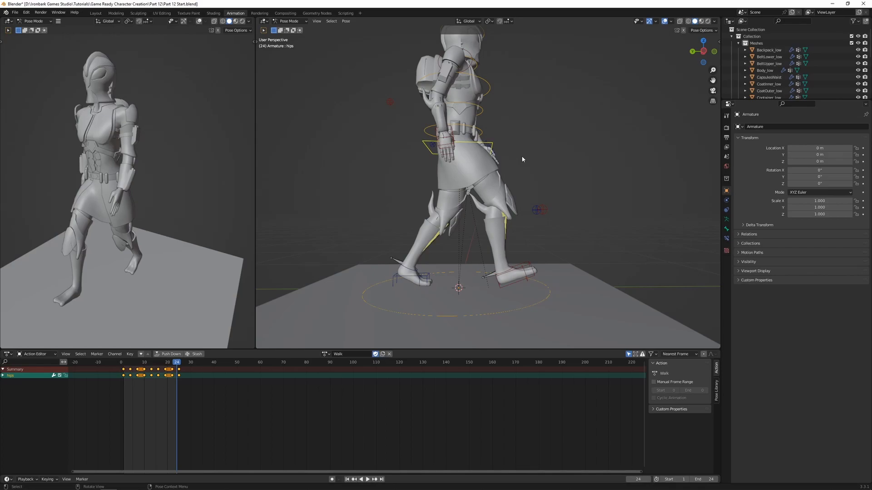
# - Deselect the hips keyframes, then scrub and play the walk cycle to examine the body's motion from the side
pyautogui.click(160, 375)
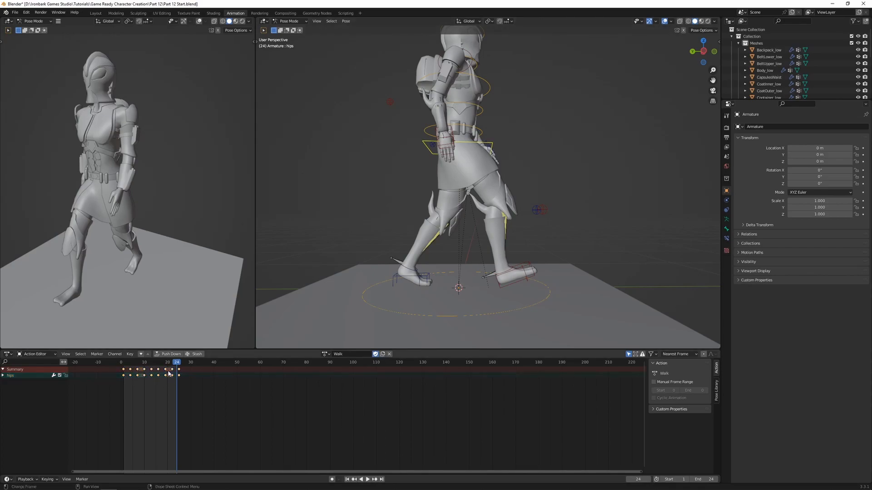
pyautogui.press('space')
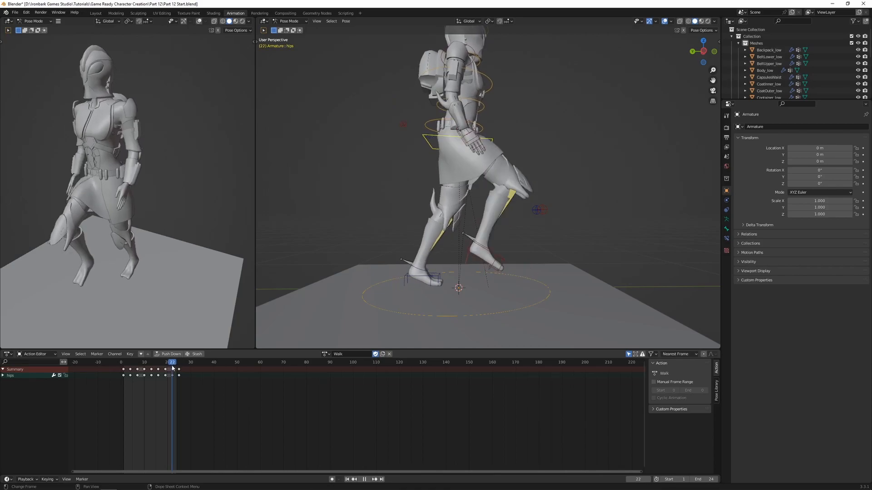
pyautogui.press('space')
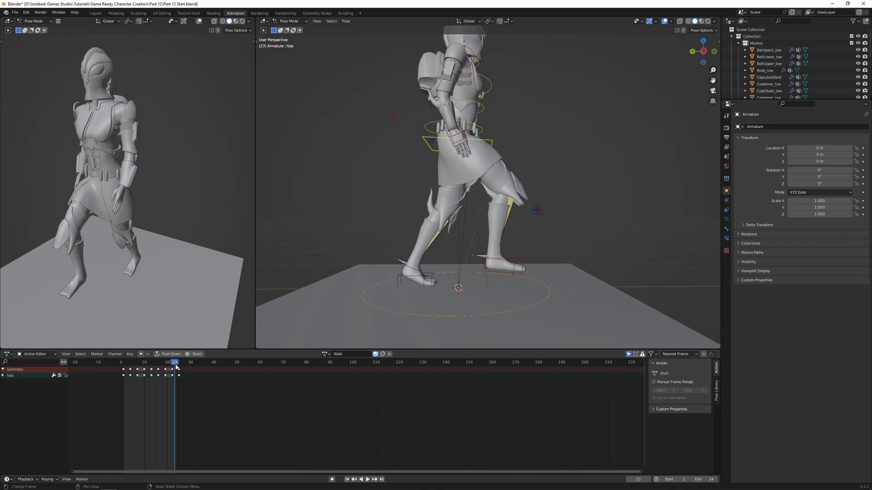
pyautogui.press('space')
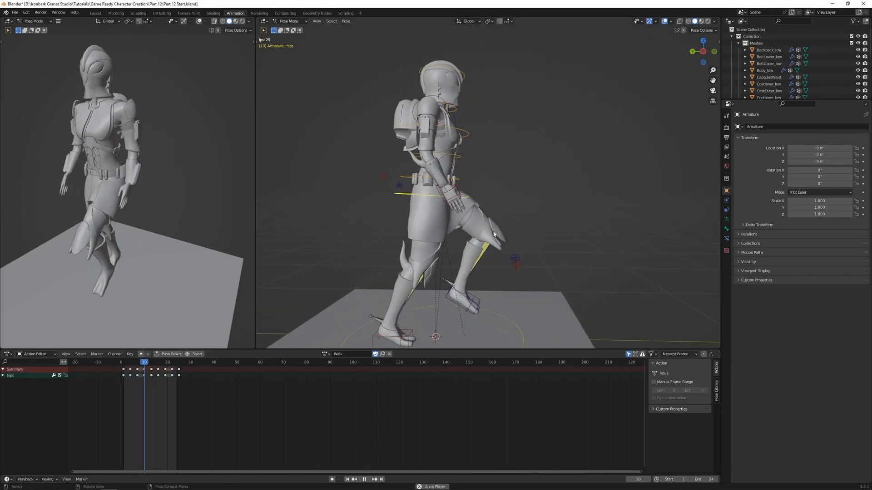
pyautogui.press('space')
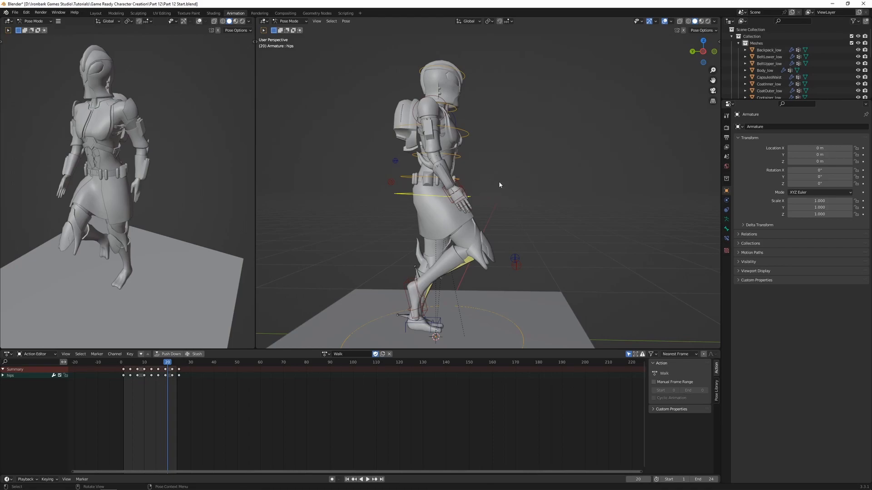
# - Select the right arm IK control and delete its keyframes at frames 4 and 7
pyautogui.moveTo(494, 195); pyautogui.dragTo(402, 204, button='middle')
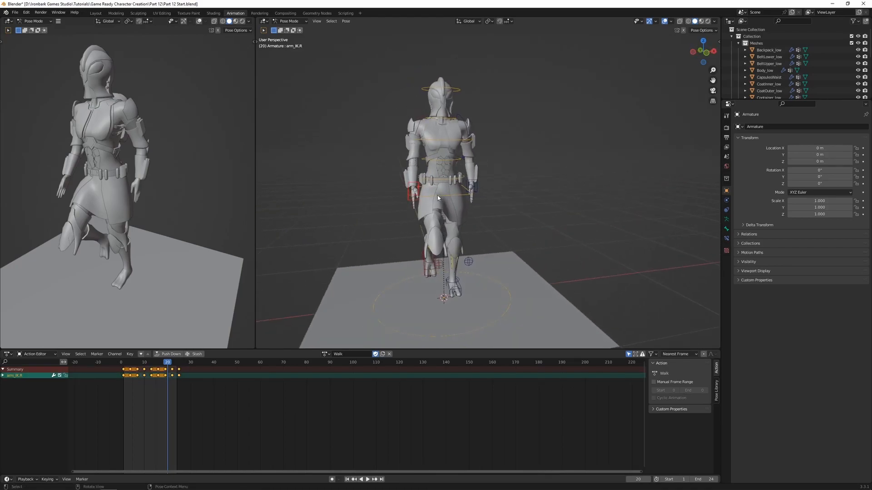
pyautogui.scroll(3, 476, 206)
pyautogui.keyDown('shift'); pyautogui.moveTo(477, 206); pyautogui.dragTo(522, 235, button='middle'); pyautogui.keyUp('shift')
pyautogui.moveTo(131, 362); pyautogui.dragTo(128, 362)
pyautogui.moveTo(401, 263)
pyautogui.mouseDown(button='middle')
pyautogui.moveTo(494, 266)
pyautogui.moveTo(413, 273)
pyautogui.mouseUp(button='middle')
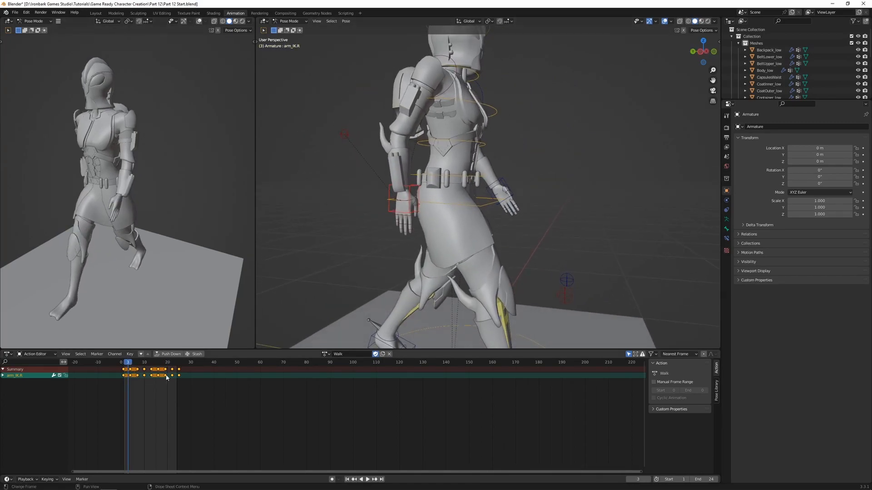
pyautogui.press('space')
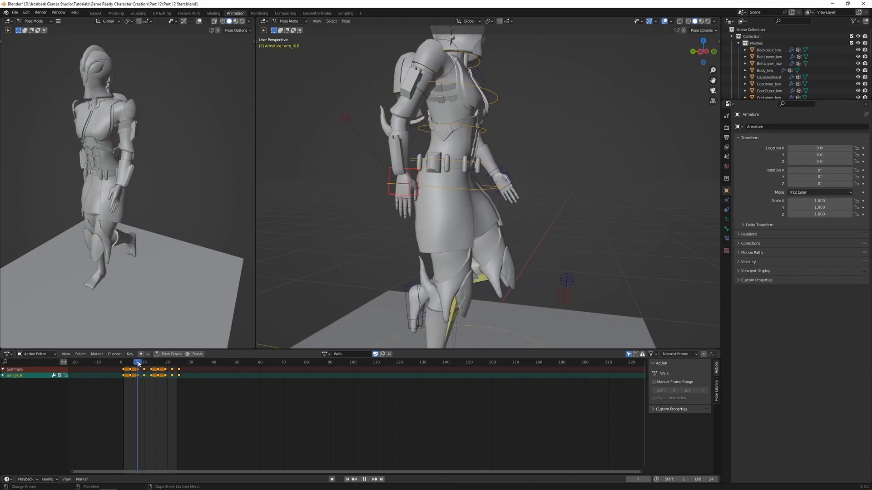
pyautogui.press('space')
pyautogui.click(132, 374)
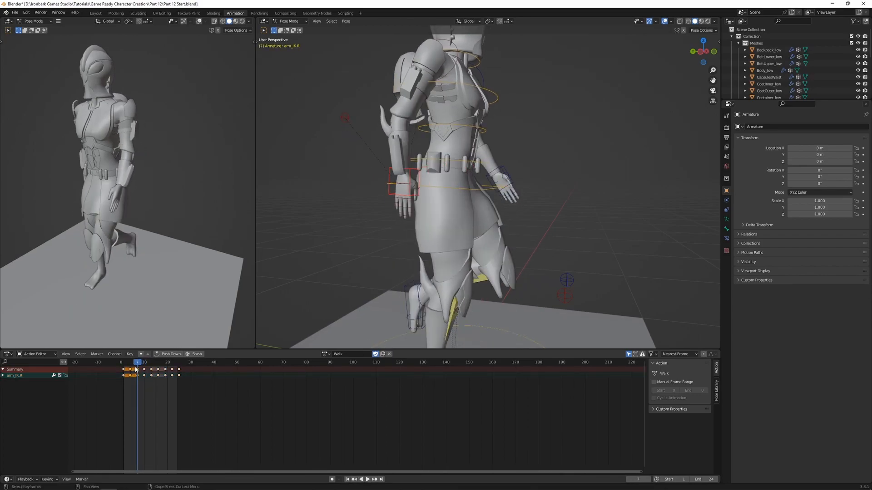
pyautogui.click(130, 363)
pyautogui.press('space')
pyautogui.click(136, 371)
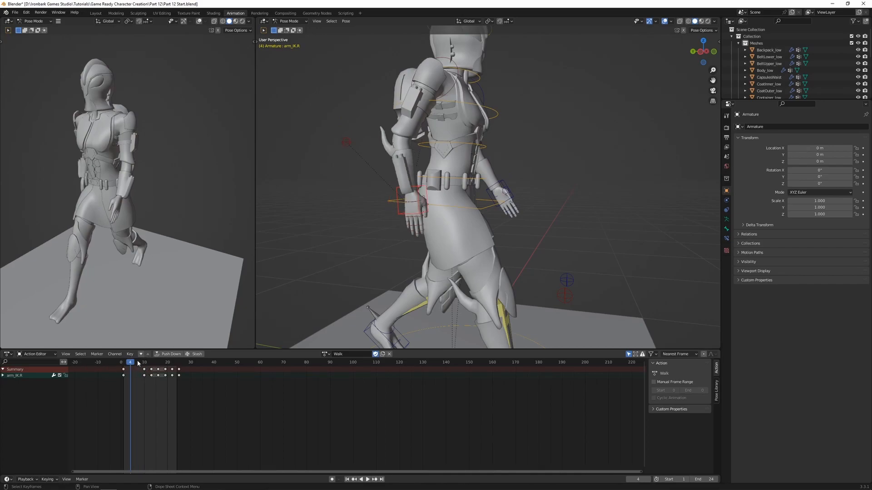
# - Delete the right arm IK control's keyframes at frames 10, 16, 19 and 22, and play back the arm swing
pyautogui.moveTo(144, 361); pyautogui.dragTo(164, 368)
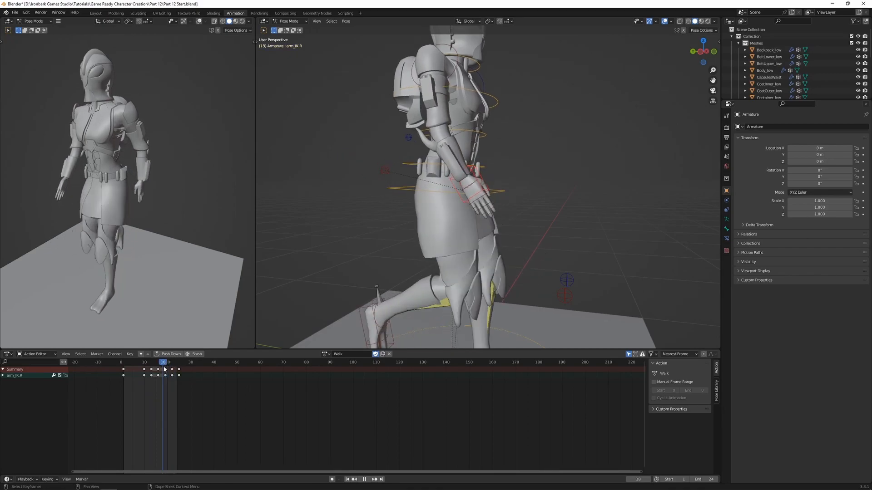
pyautogui.press('space')
pyautogui.press('space')
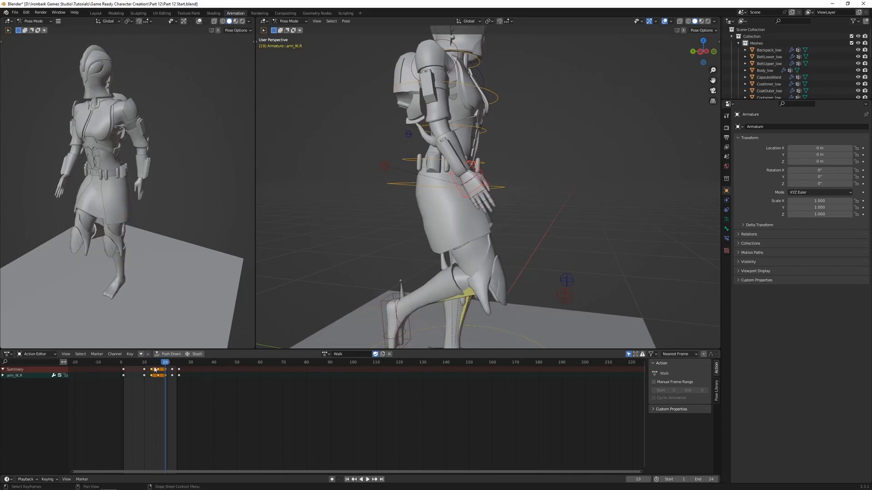
pyautogui.moveTo(168, 365)
pyautogui.mouseDown()
pyautogui.moveTo(177, 366)
pyautogui.moveTo(157, 369)
pyautogui.moveTo(172, 369)
pyautogui.mouseUp()
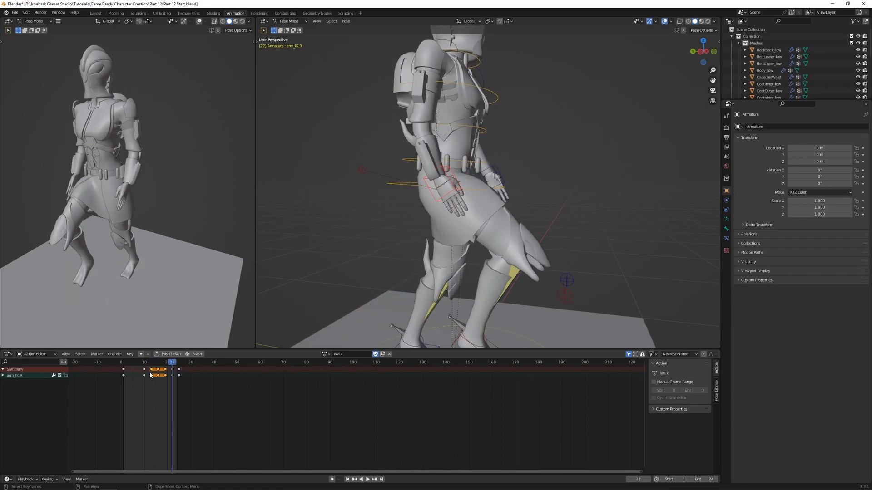
pyautogui.press('space')
pyautogui.moveTo(173, 362)
pyautogui.mouseDown()
pyautogui.moveTo(130, 366)
pyautogui.moveTo(173, 367)
pyautogui.mouseUp()
pyautogui.press('x')
pyautogui.click(164, 385)
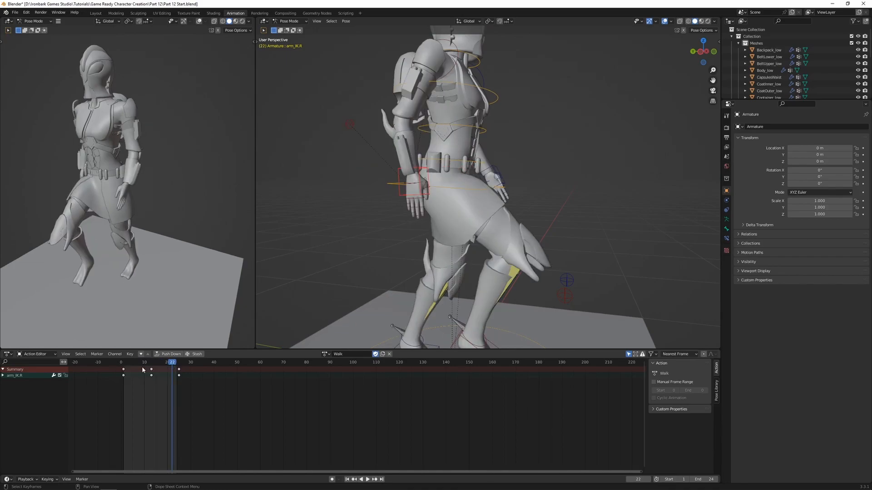
pyautogui.click(125, 366)
pyautogui.press('space')
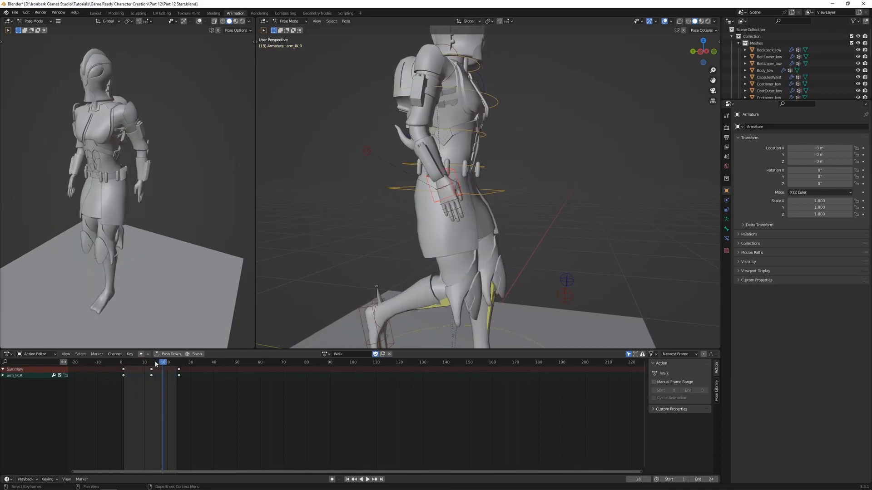
pyautogui.press('space')
# - Delete the left arm IK control's keyframes except those at frames 1, 13 and 25, and play back the walk
pyautogui.moveTo(327, 270); pyautogui.dragTo(437, 223, button='middle')
pyautogui.scroll(3, 437, 223)
pyautogui.click(568, 201)
pyautogui.click(138, 371)
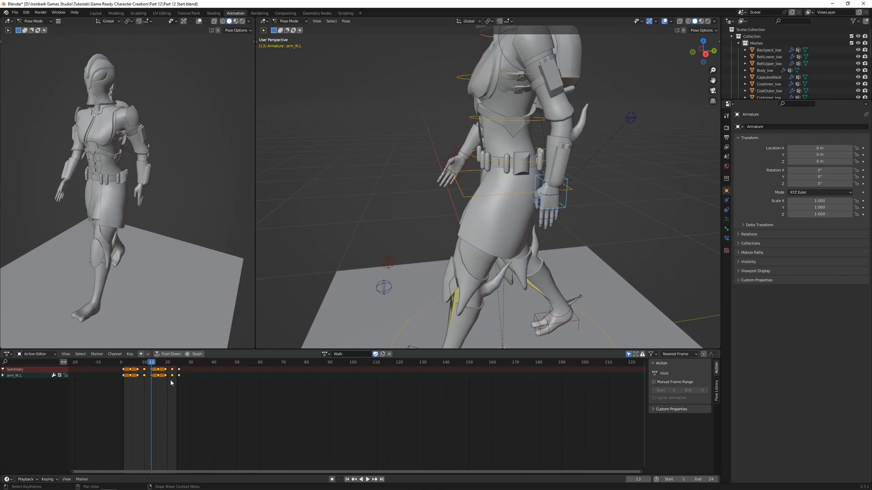
pyautogui.press('x')
pyautogui.click(155, 390)
pyautogui.press('space')
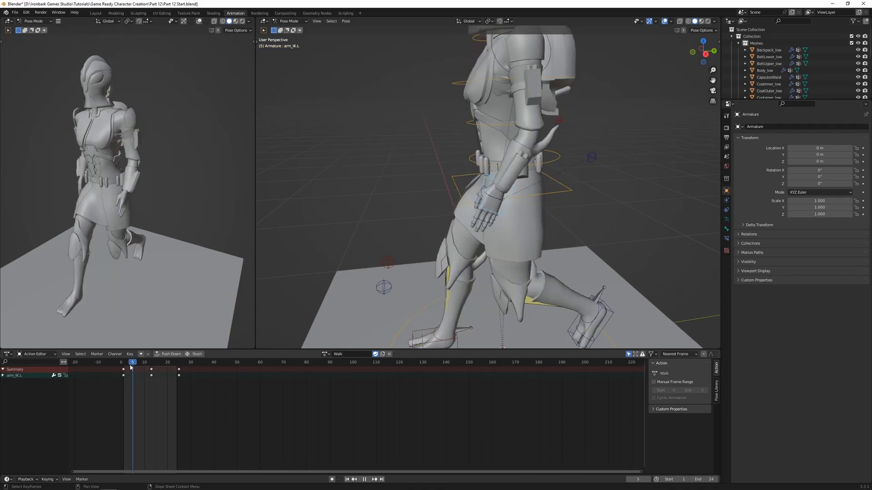
pyautogui.scroll(-4, 409, 232)
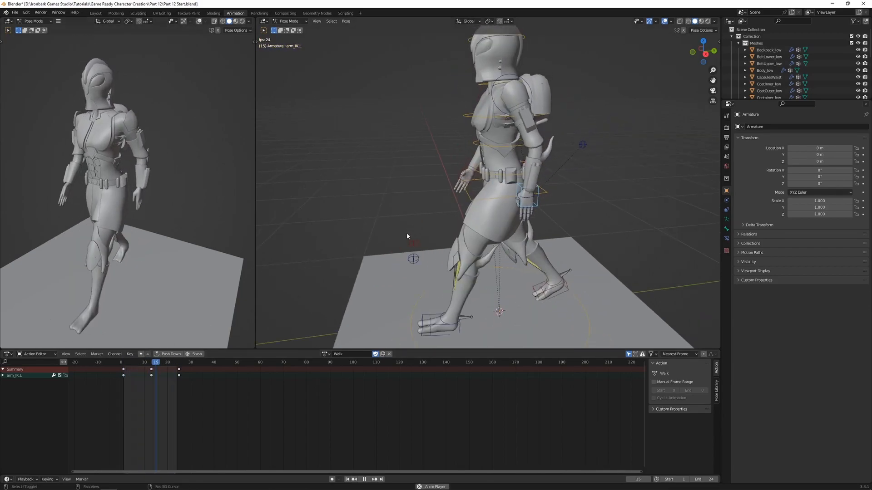
pyautogui.scroll(1, 404, 236)
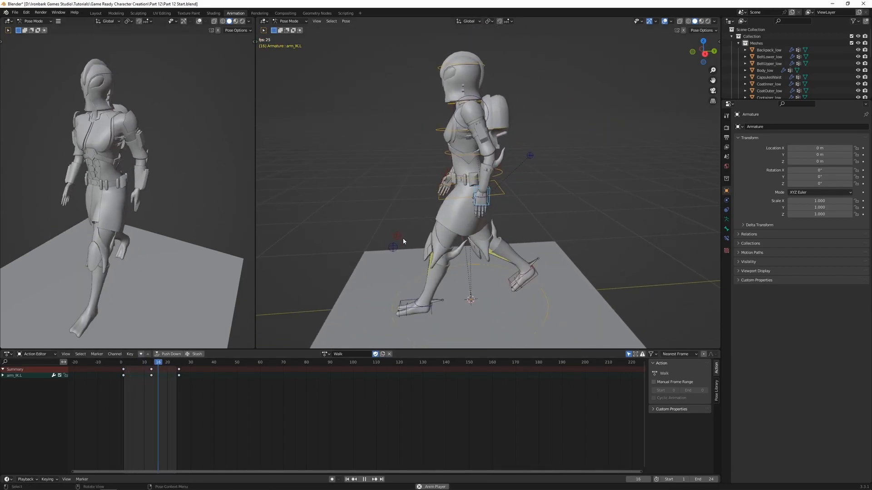
pyautogui.press('space')
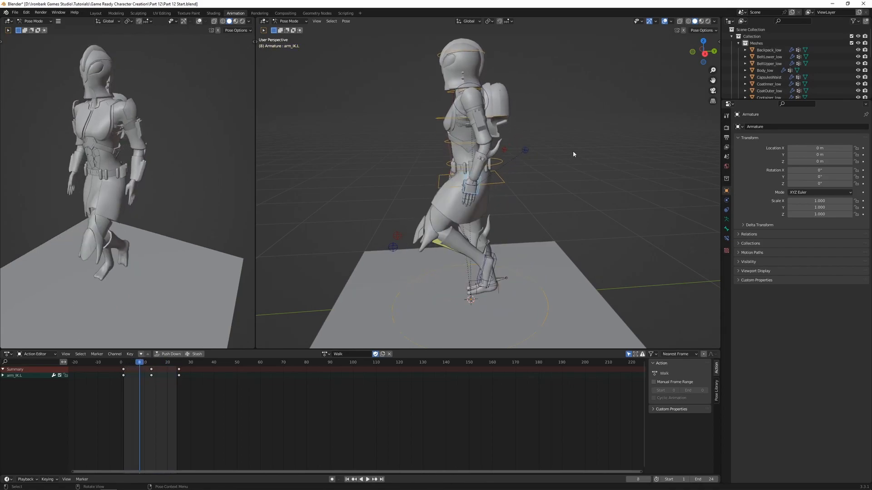
# - At frame 1, tilt the hips bone forward by about 3° in the right orthographic view and keyframe its Location & Rotation
pyautogui.click(502, 183)
pyautogui.scroll(5, 523, 195)
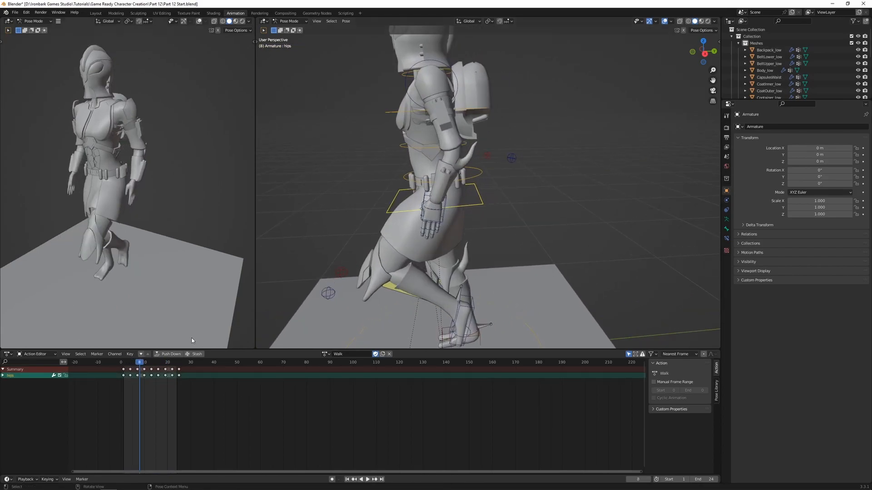
pyautogui.keyDown('shift'); pyautogui.moveTo(413, 222); pyautogui.dragTo(419, 226, button='middle'); pyautogui.keyUp('shift')
pyautogui.moveTo(140, 364); pyautogui.dragTo(119, 370)
pyautogui.press('space')
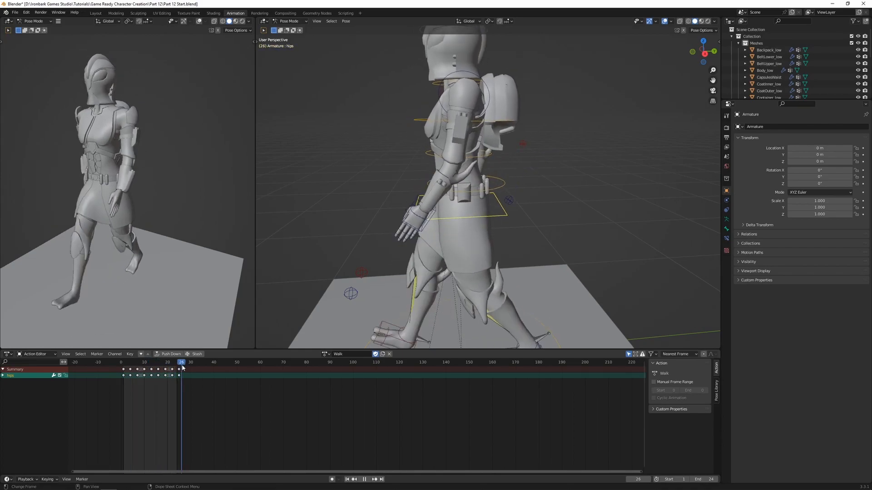
pyautogui.moveTo(155, 372); pyautogui.dragTo(124, 377)
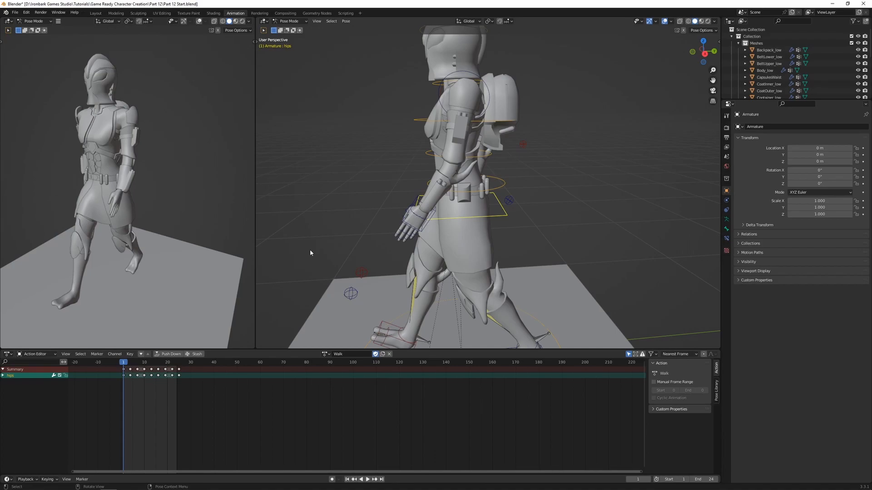
pyautogui.press('KP_3')
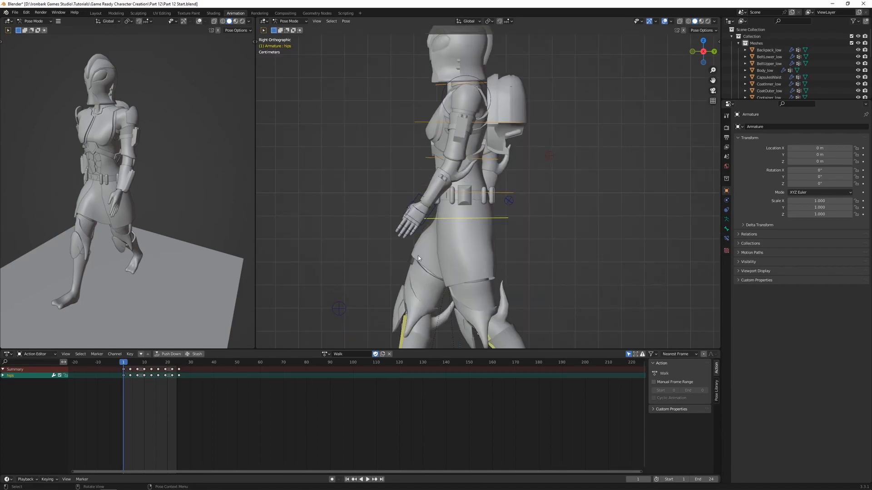
pyautogui.press('r')
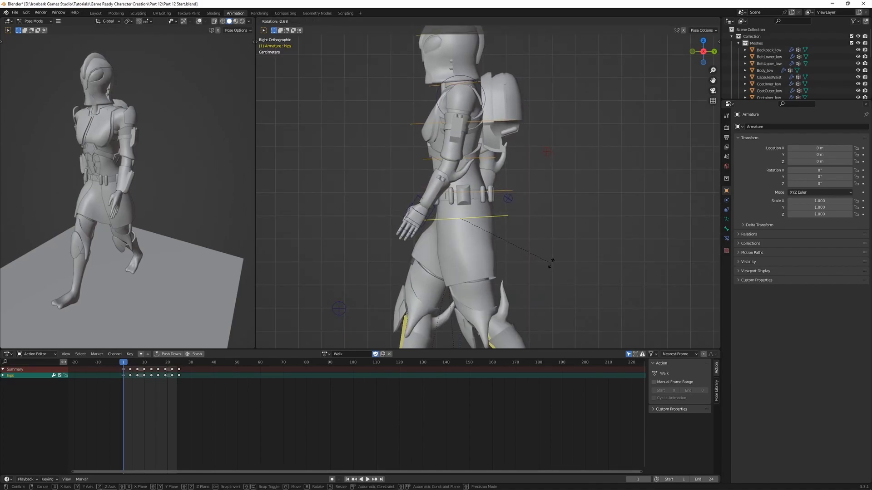
pyautogui.click(553, 262)
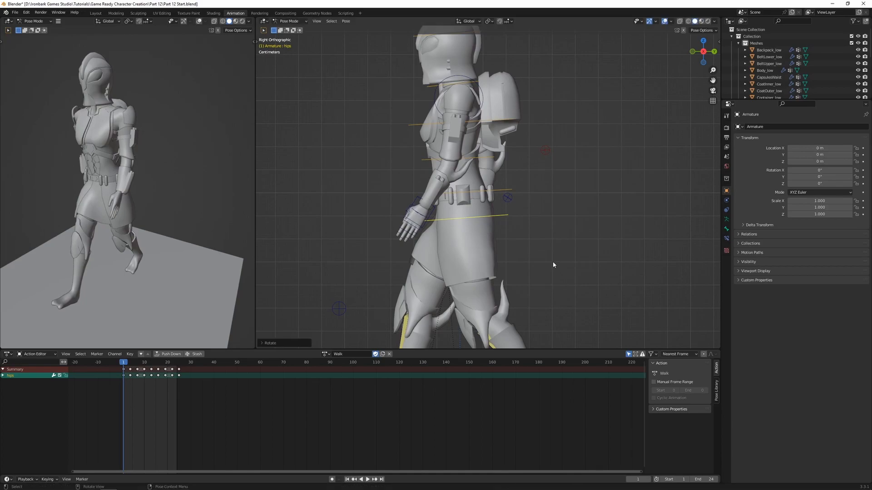
pyautogui.click(123, 370)
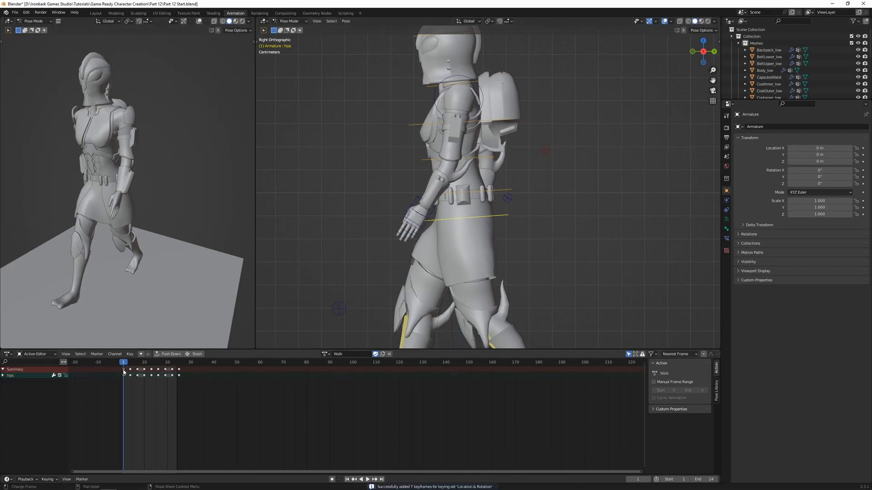
# - Copy the hips bone's frame 1 keyframe to frame 25 and play back the walk
pyautogui.click(151, 364)
pyautogui.moveTo(173, 363); pyautogui.dragTo(182, 363)
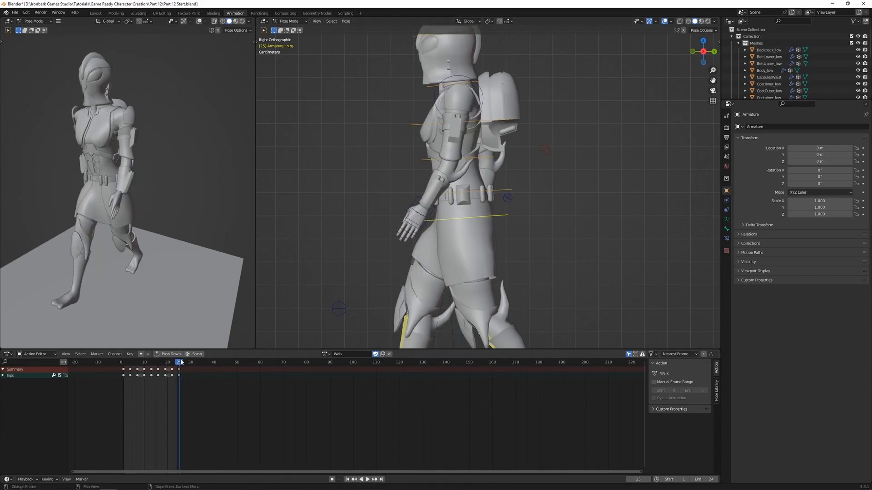
pyautogui.press('space')
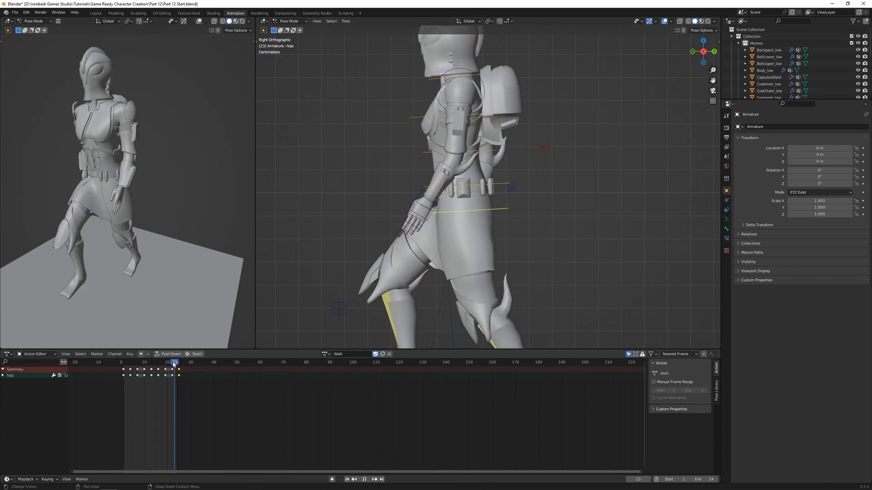
pyautogui.scroll(-5, 439, 257)
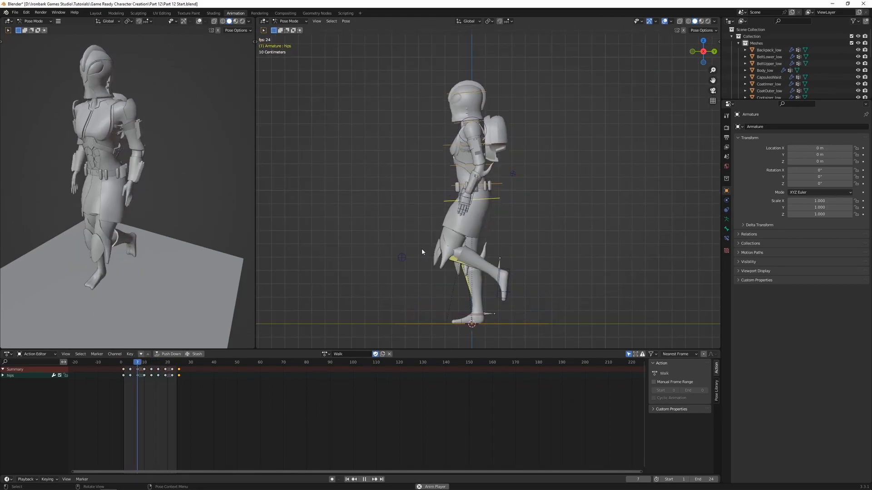
pyautogui.keyDown('shift'); pyautogui.moveTo(509, 242); pyautogui.dragTo(502, 263, button='middle'); pyautogui.keyUp('shift')
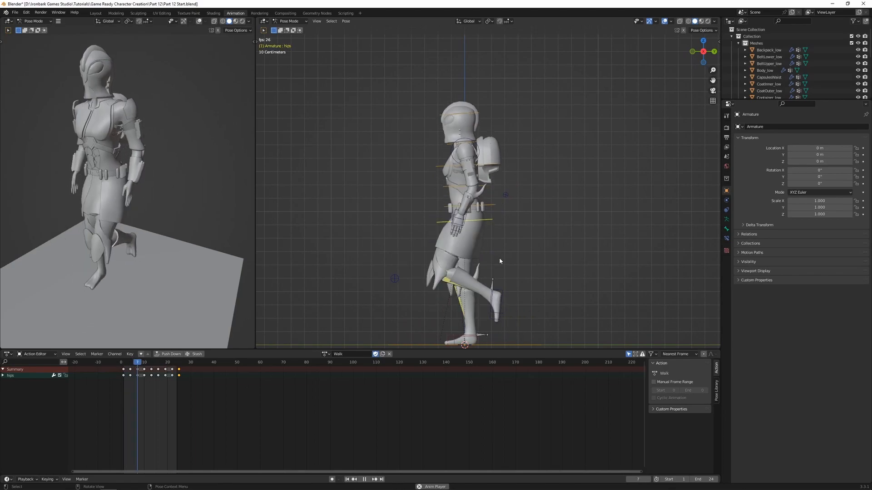
# - At frame 7, lower the hips bone slightly along global Z and keyframe its Location & Rotation
pyautogui.press('space')
pyautogui.click(138, 366)
pyautogui.moveTo(138, 369); pyautogui.dragTo(172, 373)
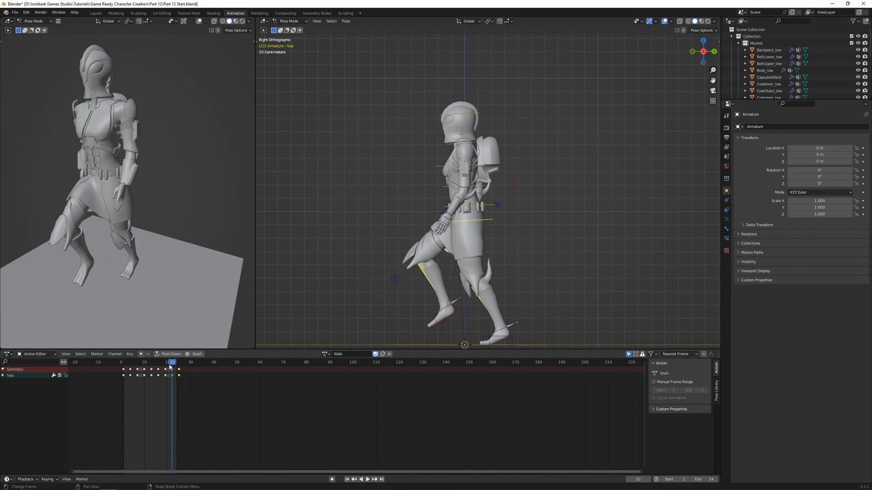
pyautogui.press('space')
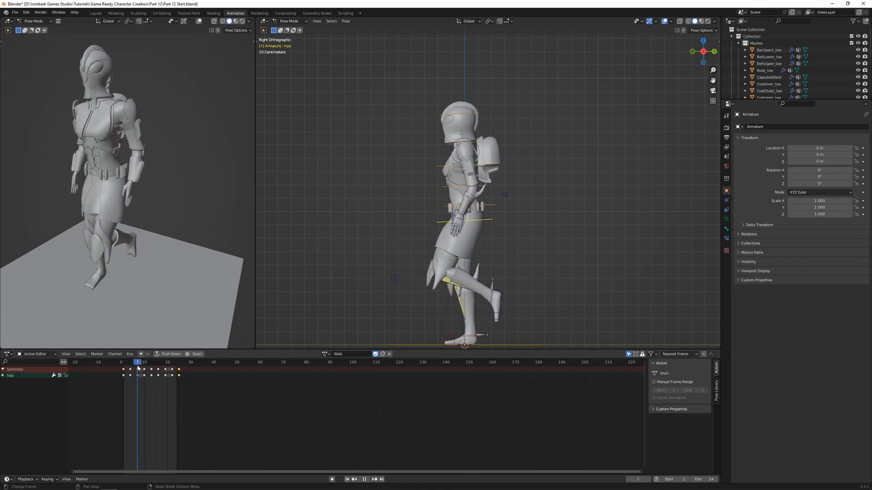
pyautogui.moveTo(142, 368); pyautogui.dragTo(137, 368)
pyautogui.press('g')
pyautogui.press('z')
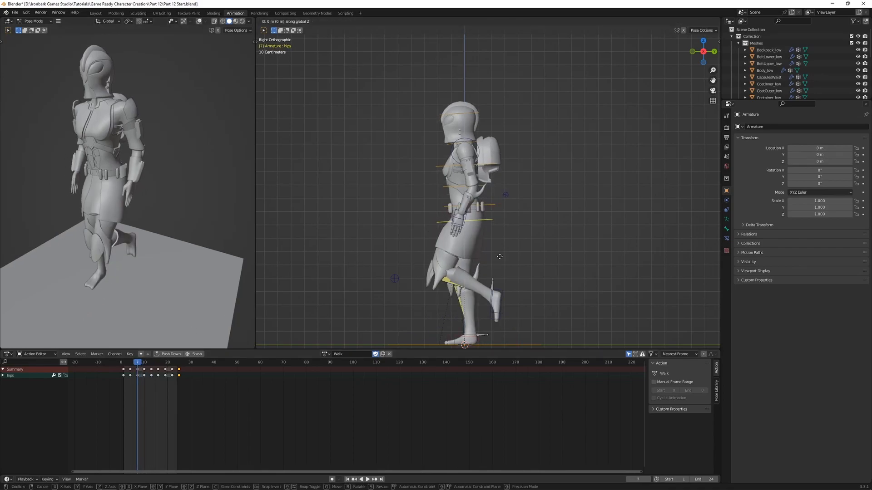
pyautogui.click(499, 257)
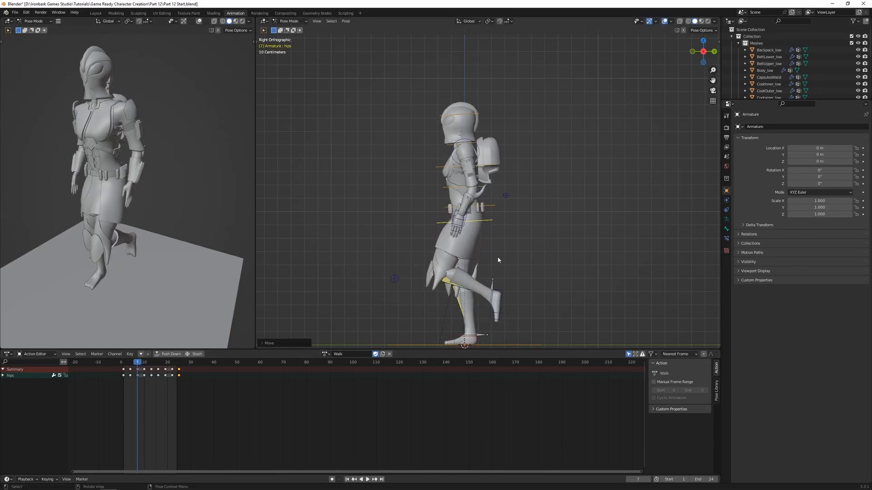
pyautogui.press('space')
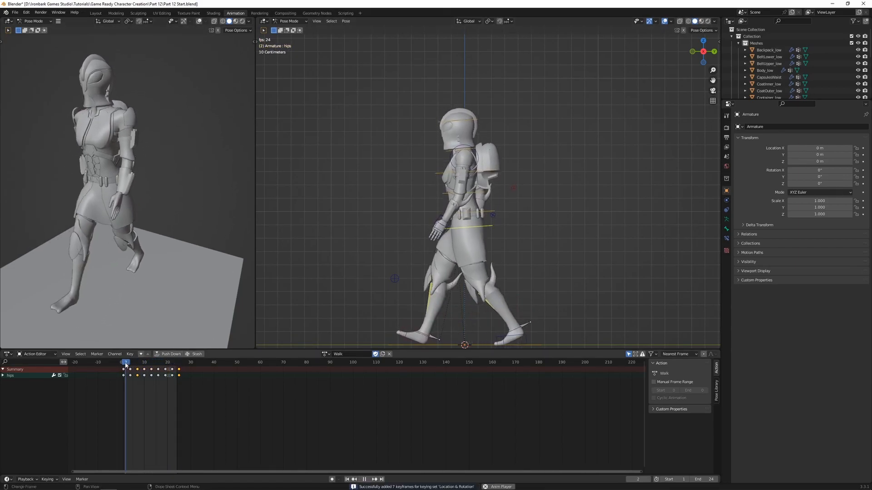
pyautogui.press('space')
# - At frame 10, raise the hips bone slightly along global Z and keyframe its Location & Rotation
pyautogui.moveTo(148, 364)
pyautogui.mouseDown()
pyautogui.moveTo(134, 363)
pyautogui.moveTo(145, 364)
pyautogui.mouseUp()
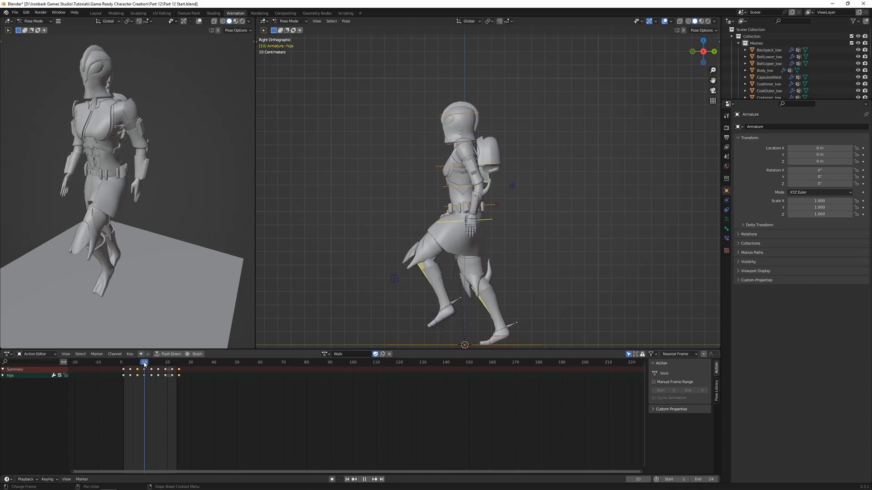
pyautogui.press('g')
pyautogui.press('z')
pyautogui.click(488, 274)
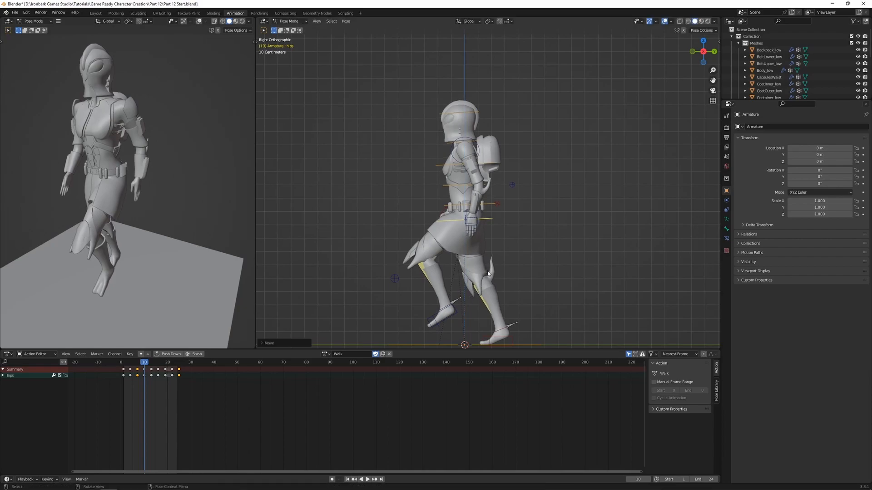
# - Copy the hips keyframes from frame 7 to frame 19 and from frame 10 to frame 22, and play back the walk
pyautogui.click(136, 371)
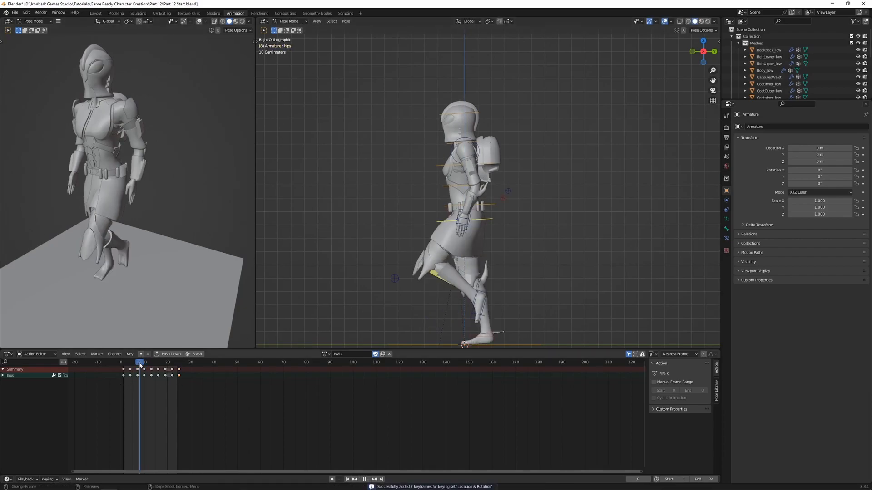
pyautogui.press('space')
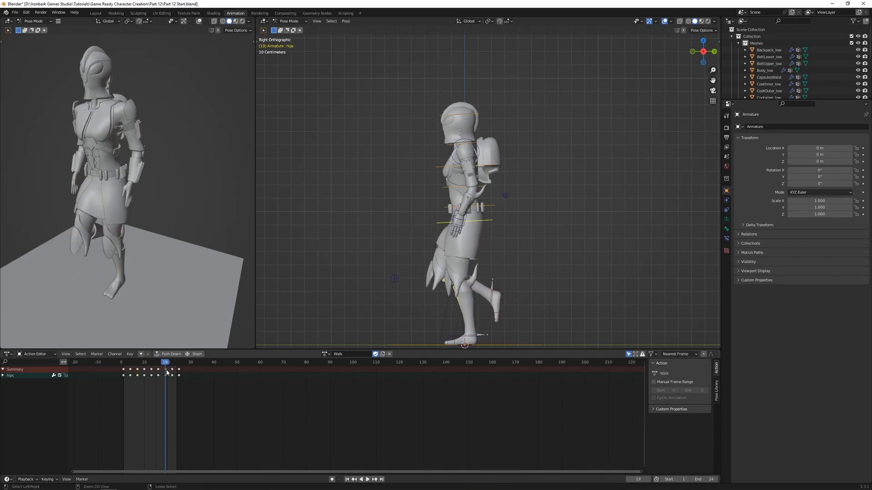
pyautogui.moveTo(148, 363); pyautogui.dragTo(145, 363)
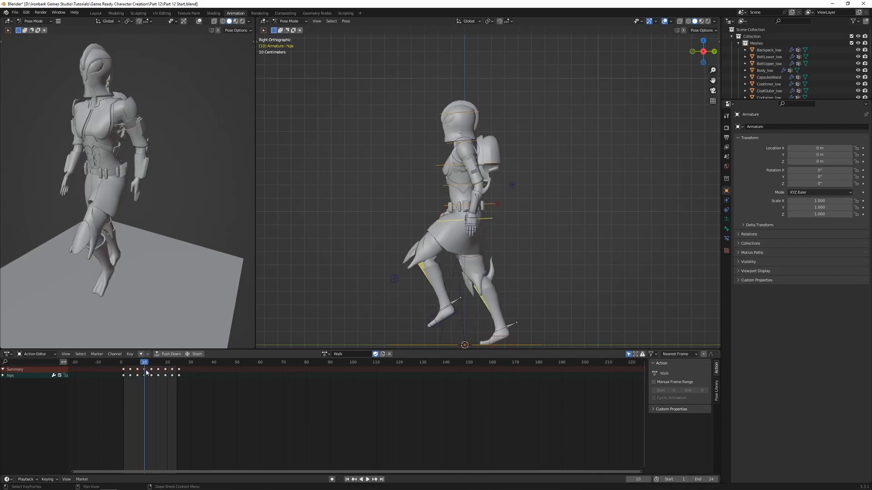
pyautogui.click(173, 363)
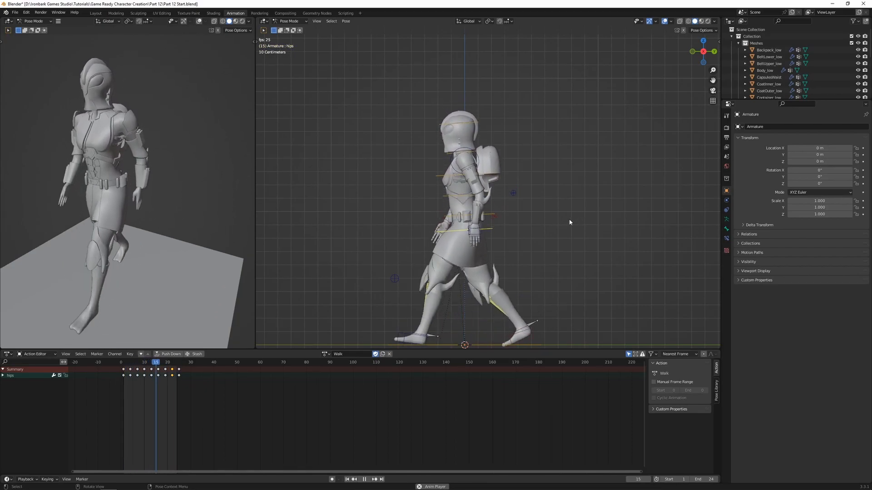
pyautogui.moveTo(568, 219); pyautogui.dragTo(472, 191, button='middle')
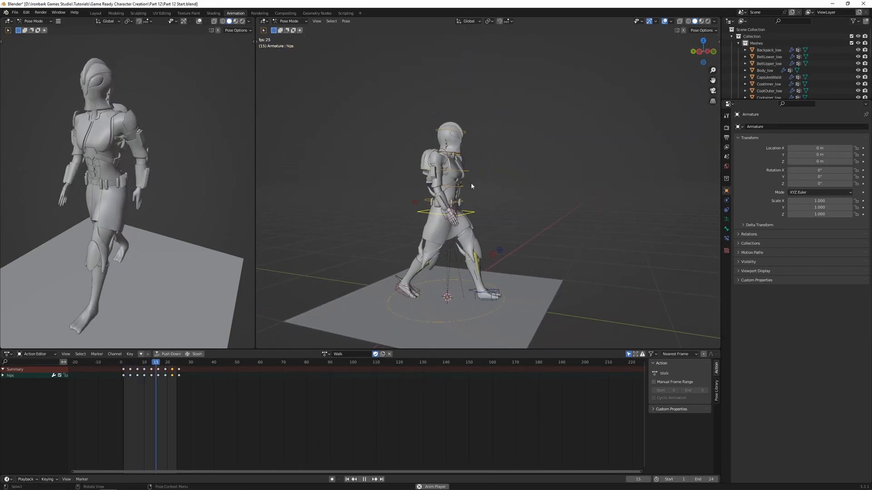
pyautogui.moveTo(506, 152); pyautogui.dragTo(401, 191, button='middle')
pyautogui.scroll(2, 402, 191)
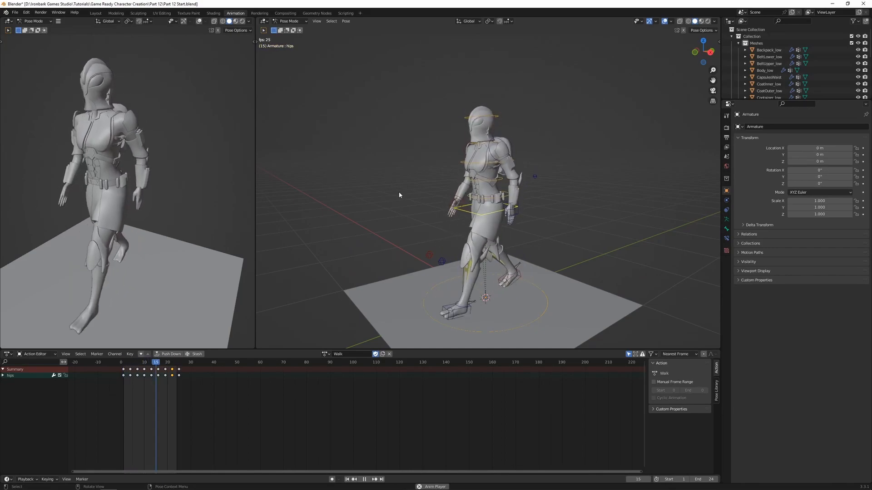
pyautogui.press('space')
# - At frame 19, tilt the neck bone forward by about 6° around global X and keyframe its Location & Rotation
pyautogui.moveTo(510, 186); pyautogui.dragTo(516, 179, button='middle')
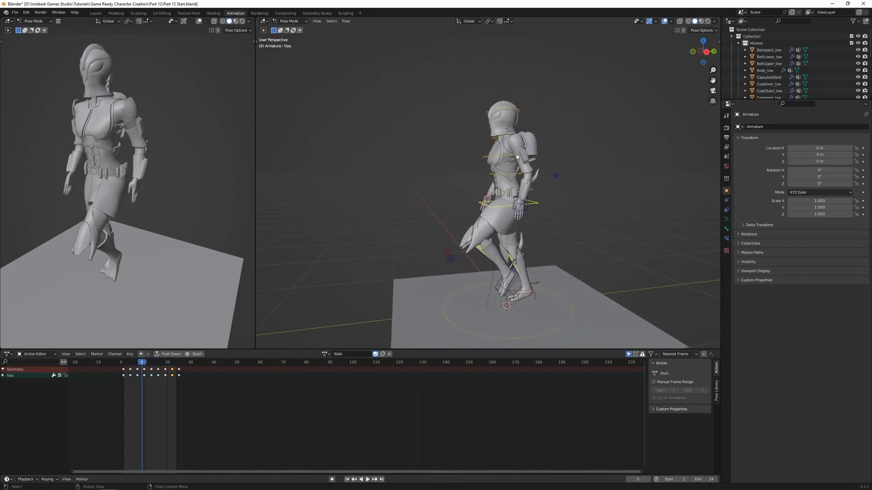
pyautogui.scroll(2, 516, 179)
pyautogui.scroll(3, 451, 161)
pyautogui.click(437, 121)
pyautogui.scroll(-5, 421, 152)
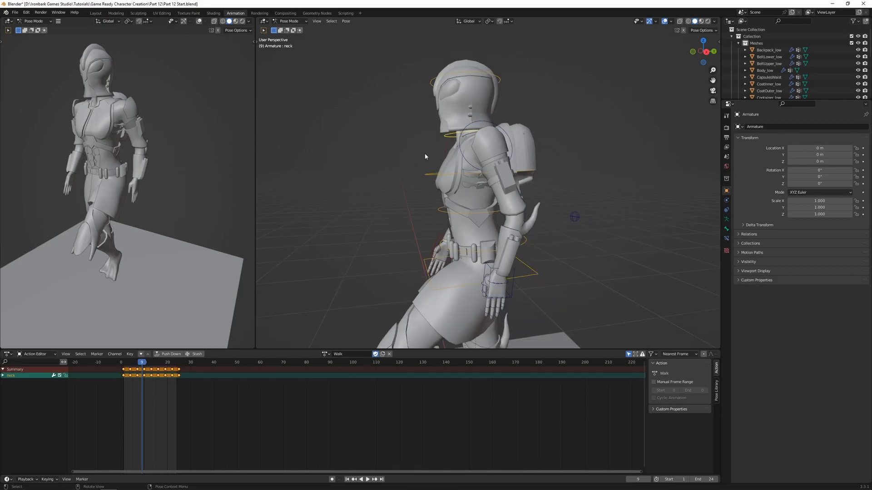
pyautogui.scroll(-3, 459, 243)
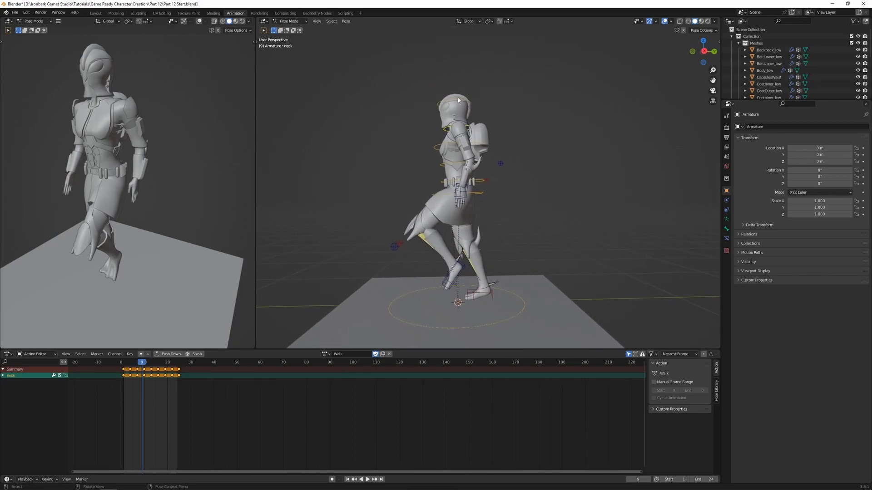
pyautogui.press('space')
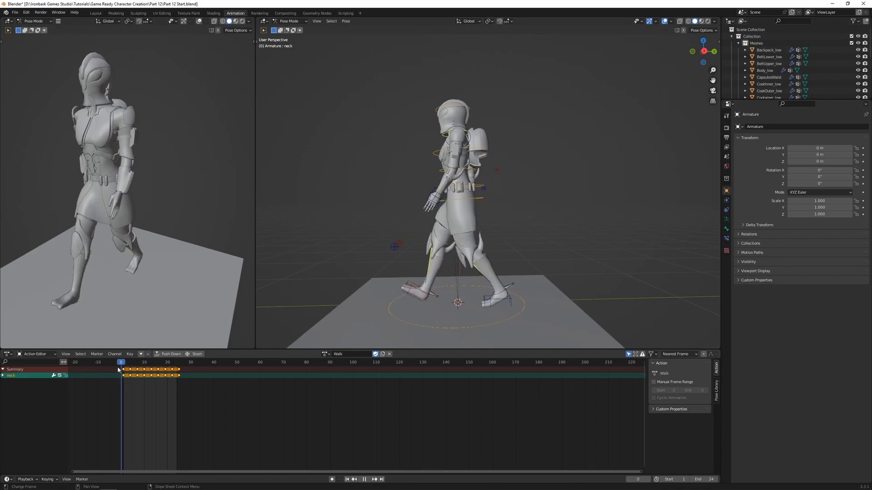
pyautogui.moveTo(144, 365); pyautogui.dragTo(158, 367)
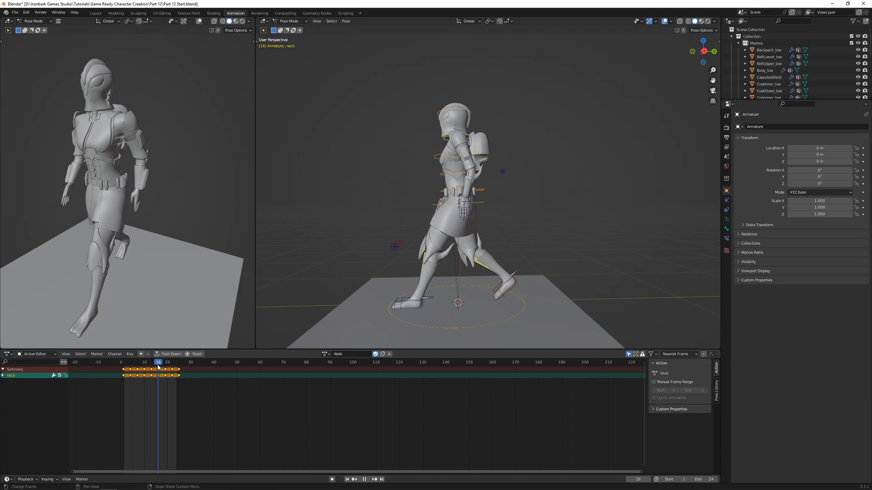
pyautogui.moveTo(488, 203); pyautogui.dragTo(469, 213, button='middle')
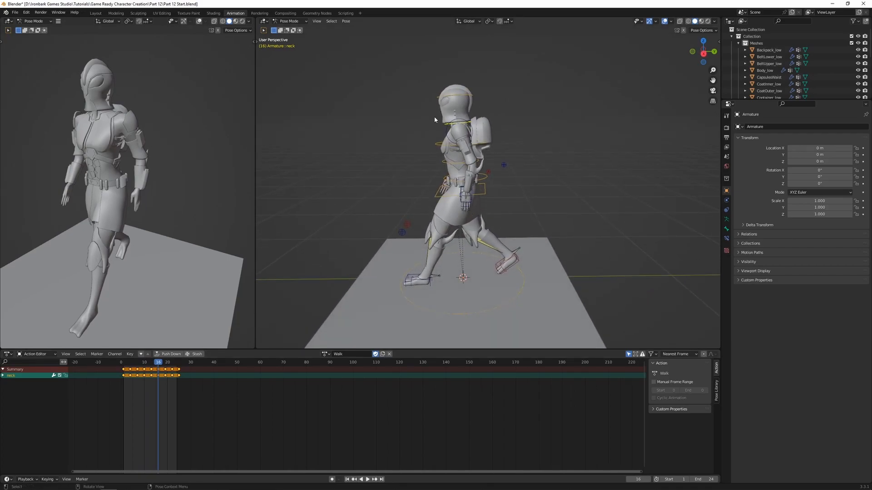
pyautogui.press('space')
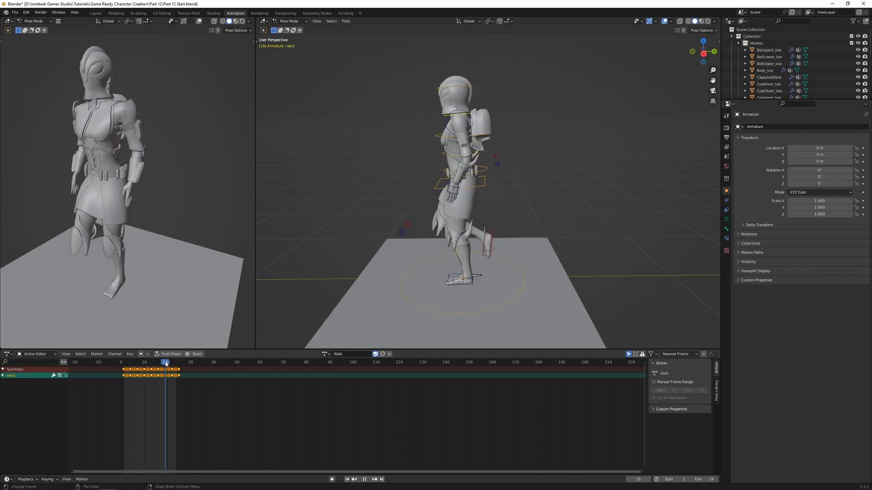
pyautogui.moveTo(437, 226); pyautogui.dragTo(449, 202, button='middle')
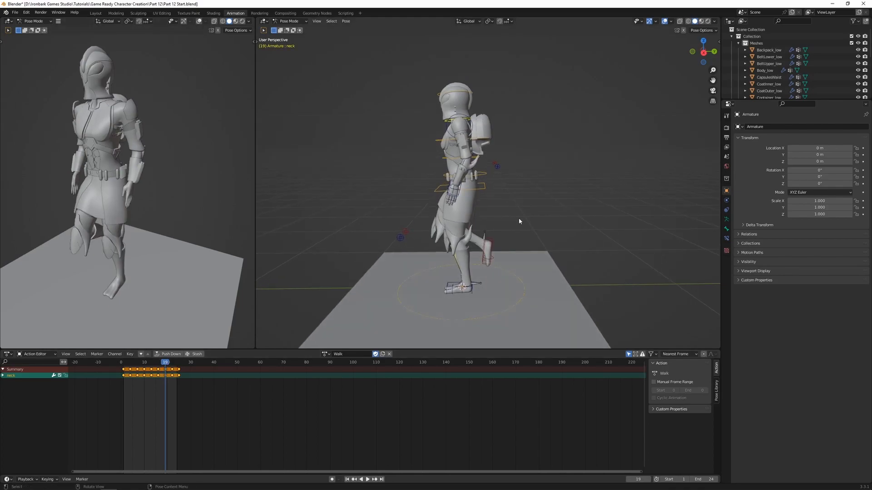
pyautogui.press('r')
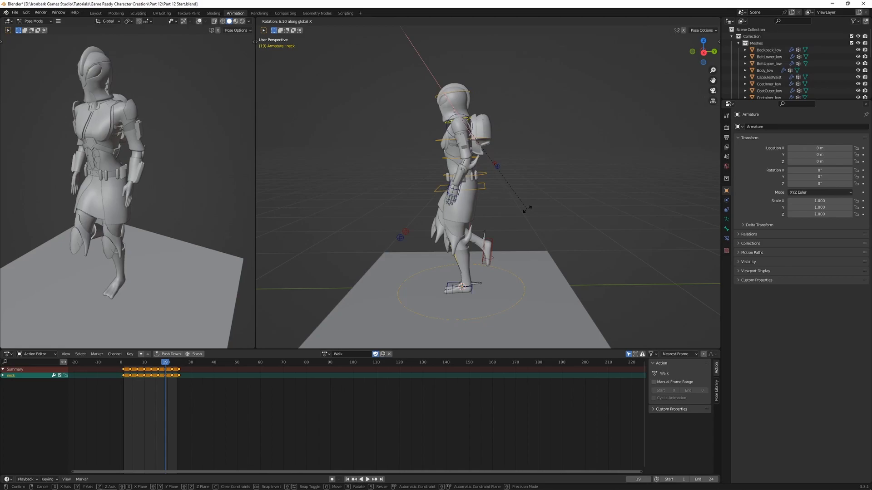
pyautogui.click(527, 210)
pyautogui.press('space')
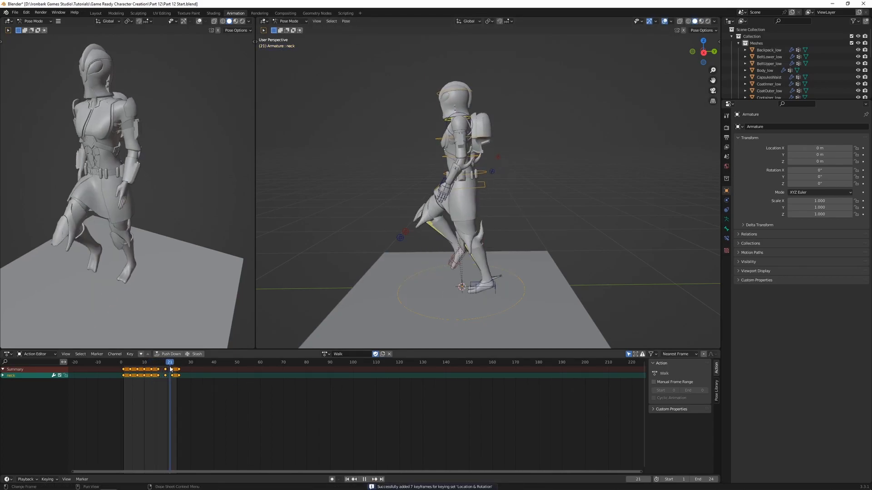
# - Delete the neck bone's keyframes at frames 16 and 22
pyautogui.press('space')
pyautogui.moveTo(156, 364); pyautogui.dragTo(159, 368)
pyautogui.press('space')
pyautogui.click(159, 370)
pyautogui.press('x')
pyautogui.click(160, 375)
pyautogui.press('x')
pyautogui.click(173, 376)
pyautogui.press('space')
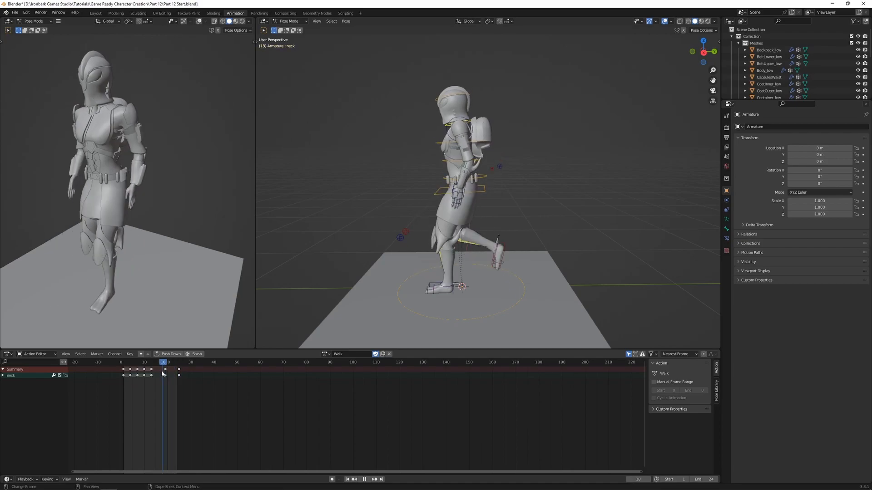
pyautogui.press('space')
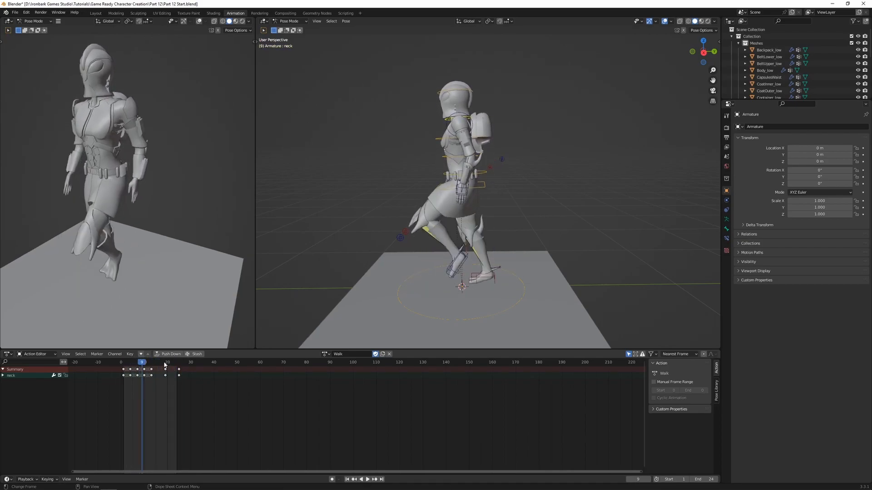
# - Copy the neck keyframe from frame 19 to frame 7 and delete the neck keyframes at frames 4 and 10
pyautogui.click(165, 363)
pyautogui.moveTo(141, 364); pyautogui.dragTo(138, 364)
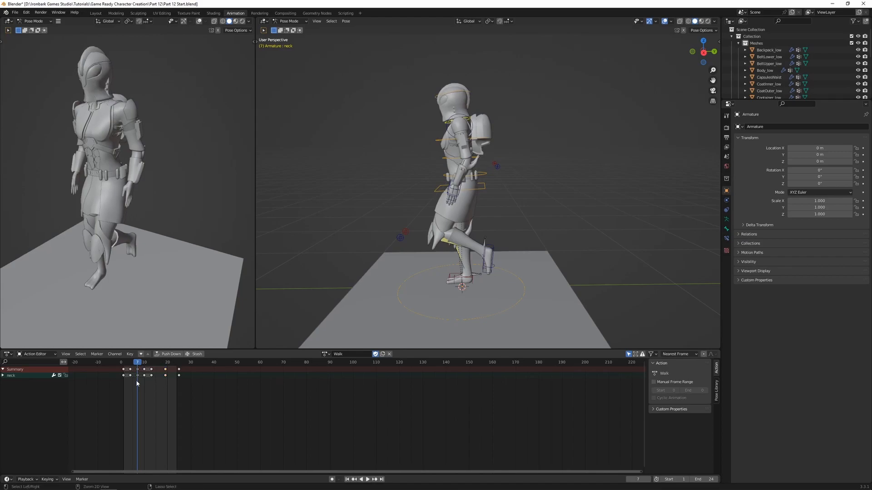
pyautogui.press('x')
pyautogui.click(146, 370)
pyautogui.click(125, 364)
# - Play back the walk and inspect the head and body motion from the side and front
pyautogui.press('space')
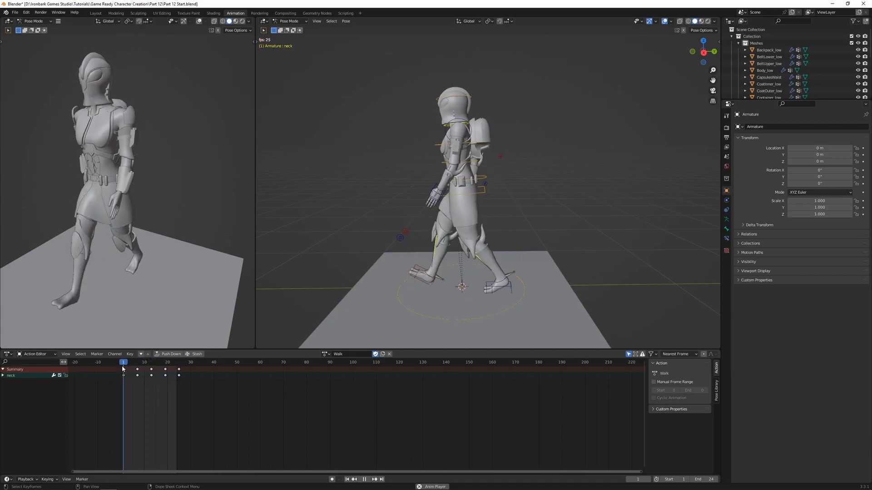
pyautogui.scroll(-3, 424, 187)
pyautogui.moveTo(421, 200); pyautogui.dragTo(518, 220, button='middle')
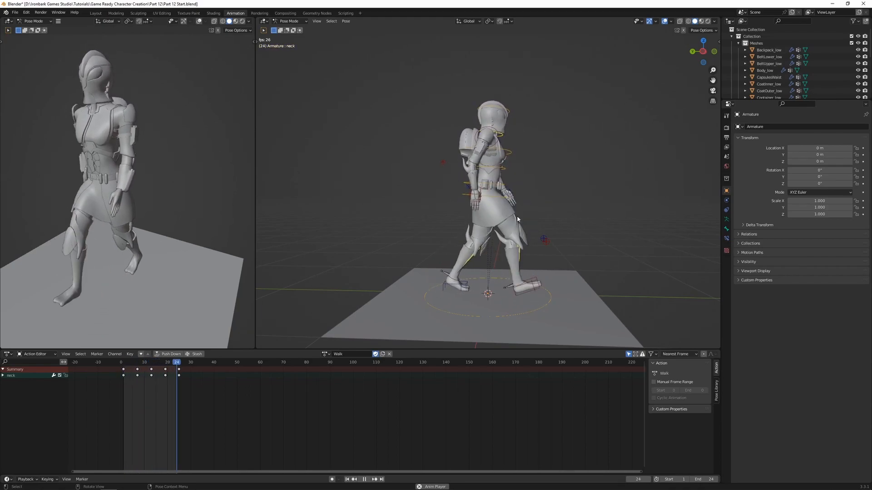
pyautogui.moveTo(553, 214); pyautogui.dragTo(486, 192, button='middle')
pyautogui.press('space')
# - At frame 1, rotate the hips bone by about 7° around global Z and keyframe its Location & Rotation
pyautogui.scroll(3, 467, 214)
pyautogui.click(487, 192)
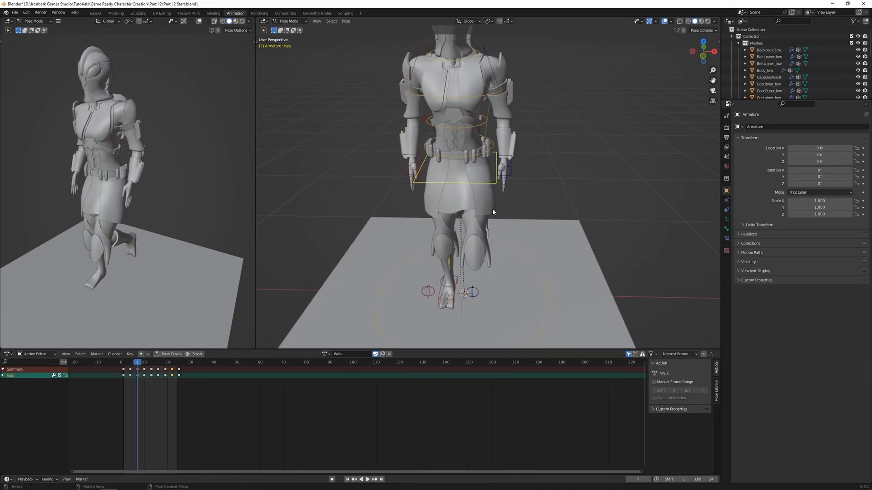
pyautogui.scroll(-1, 481, 204)
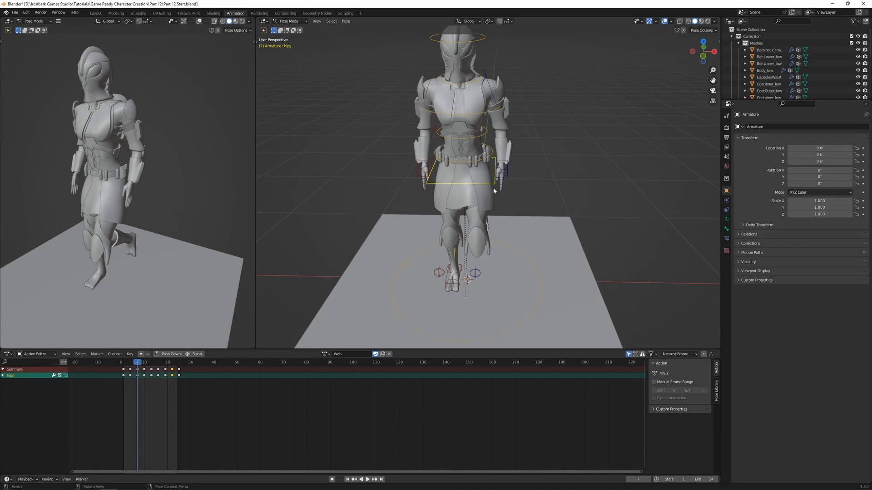
pyautogui.keyDown('shift'); pyautogui.moveTo(511, 174); pyautogui.dragTo(503, 189, button='middle'); pyautogui.keyUp('shift')
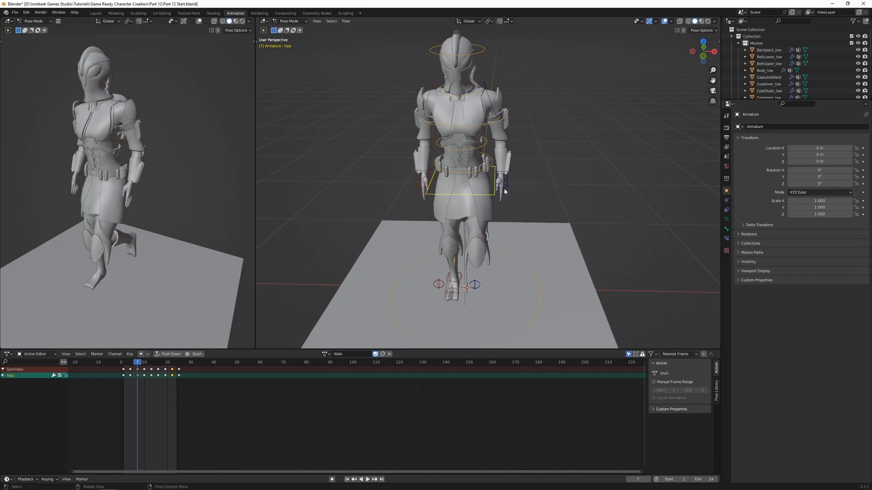
pyautogui.moveTo(143, 367); pyautogui.dragTo(124, 367)
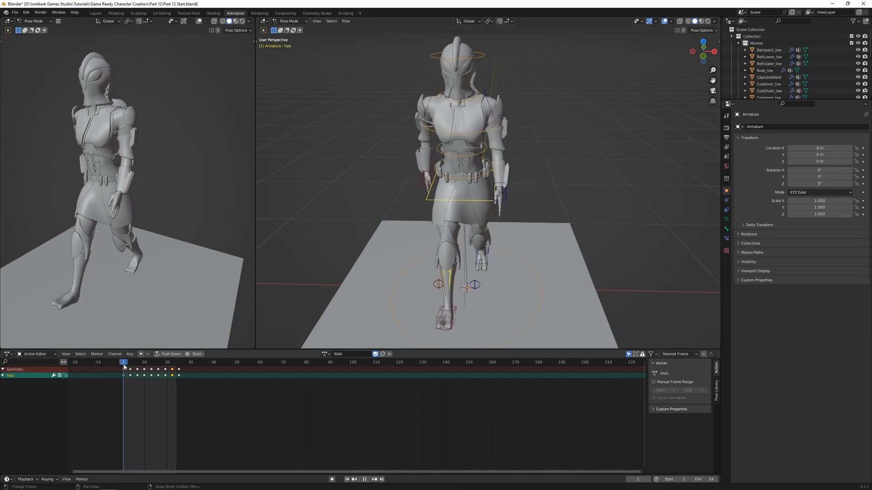
pyautogui.scroll(3, 503, 227)
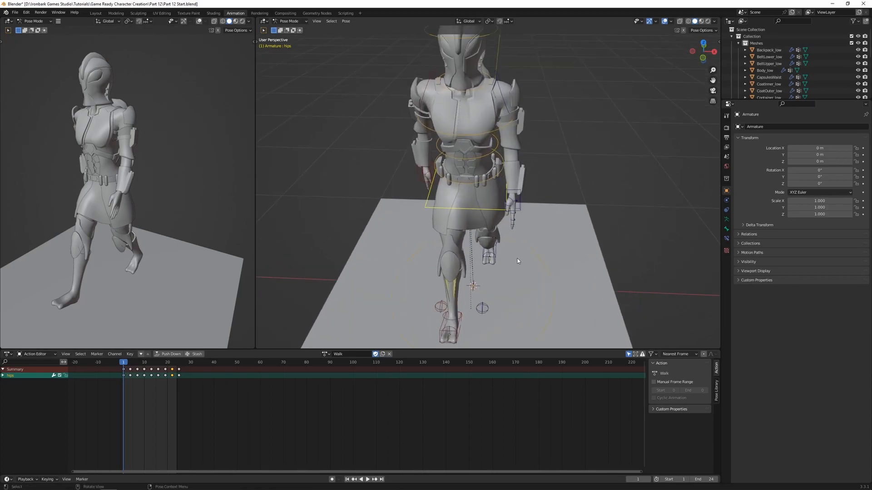
pyautogui.press('r')
pyautogui.press('z')
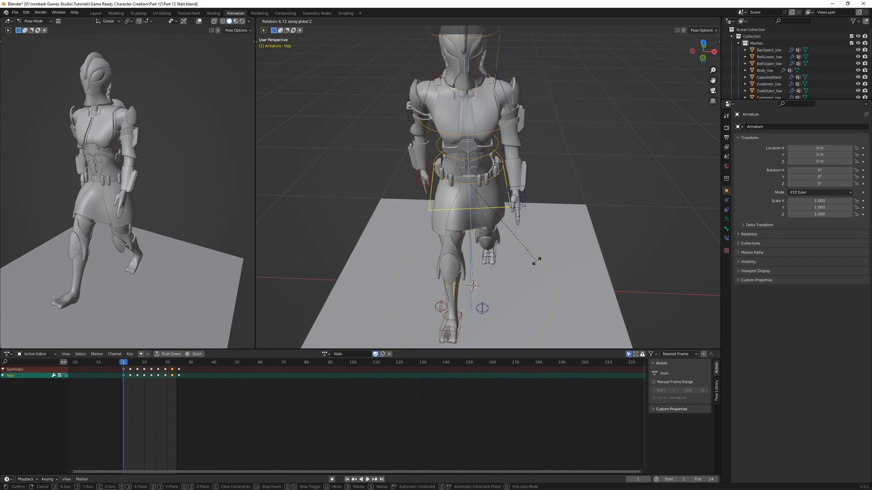
pyautogui.click(536, 260)
pyautogui.press('i')
# - Copy the hips keyframe from frame 1 to frame 25
pyautogui.click(125, 372)
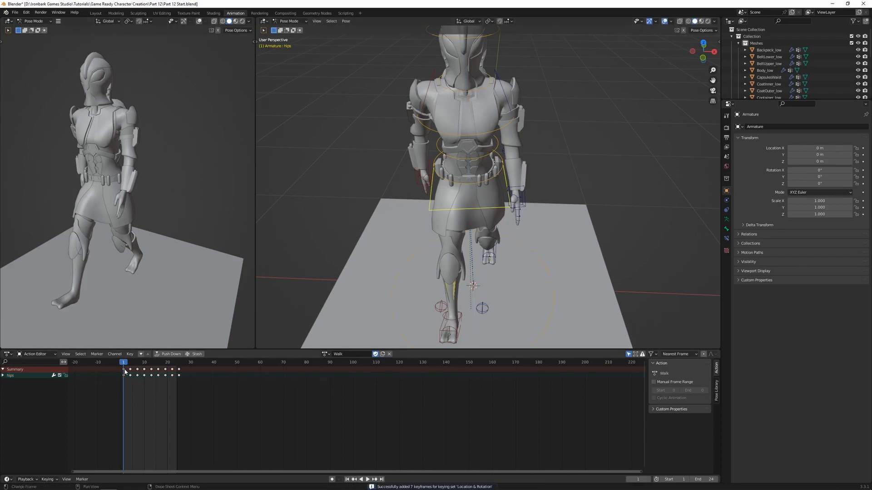
pyautogui.moveTo(185, 366); pyautogui.dragTo(179, 366)
pyautogui.keyDown('ctrl'); pyautogui.click(178, 381); pyautogui.keyUp('ctrl')
pyautogui.press('space')
pyautogui.press('space')
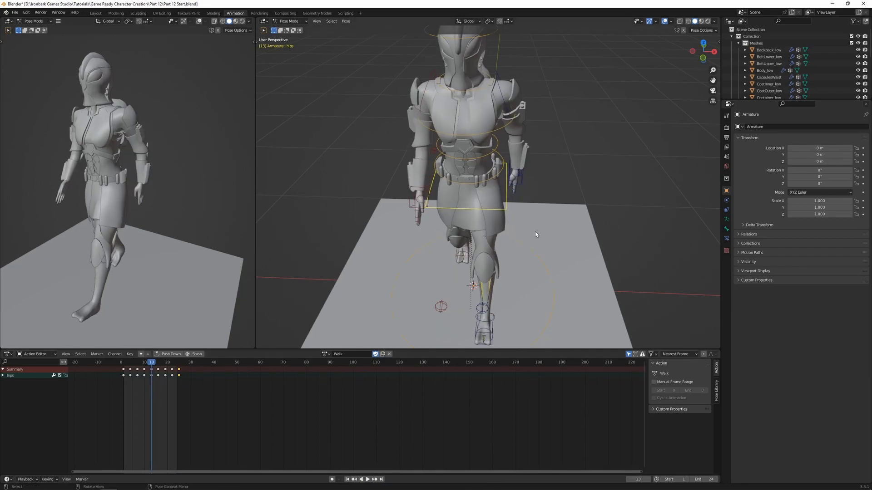
pyautogui.hotkey('ctrl', 'shift', 'v')
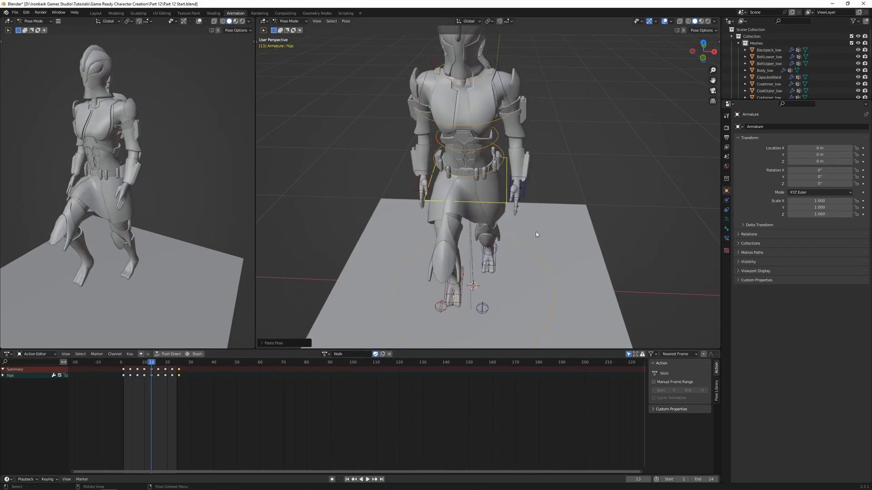
pyautogui.hotkey('ctrl', 'z')
# - Paste the frame 1 hips pose mirrored at frame 13 and keyframe its Location & Rotation
pyautogui.moveTo(184, 362); pyautogui.dragTo(153, 367)
pyautogui.hotkey('ctrl', 'shift', 'v')
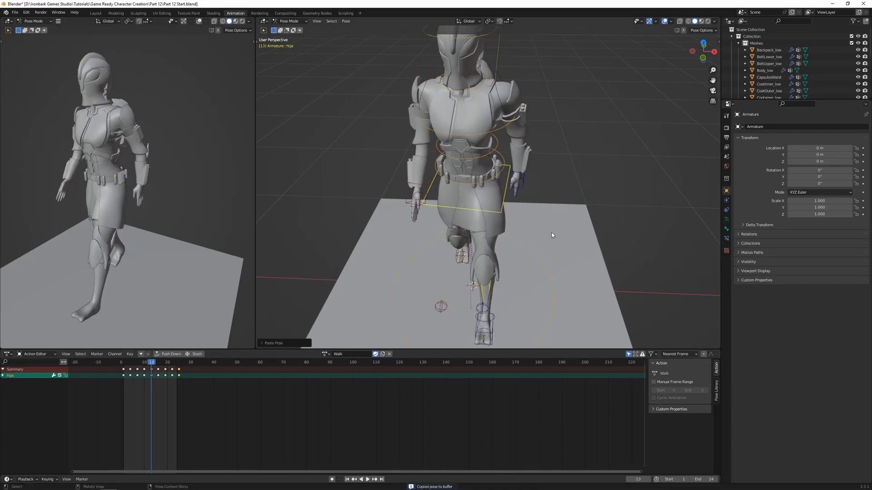
pyautogui.press('i')
# - At frame 4, rotate the hips bone by about 9.5° around global Z and keyframe its Location & Rotation
pyautogui.moveTo(127, 370)
pyautogui.mouseDown()
pyautogui.moveTo(142, 369)
pyautogui.moveTo(131, 368)
pyautogui.mouseUp()
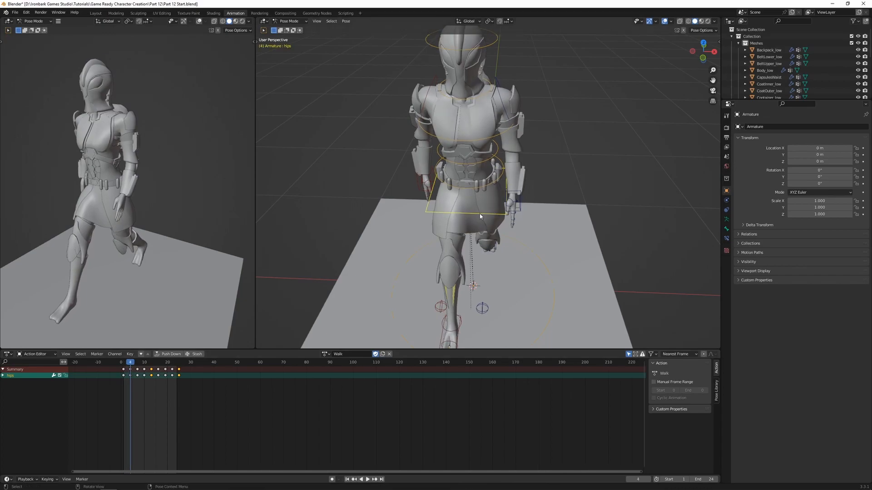
pyautogui.press('r')
pyautogui.press('z')
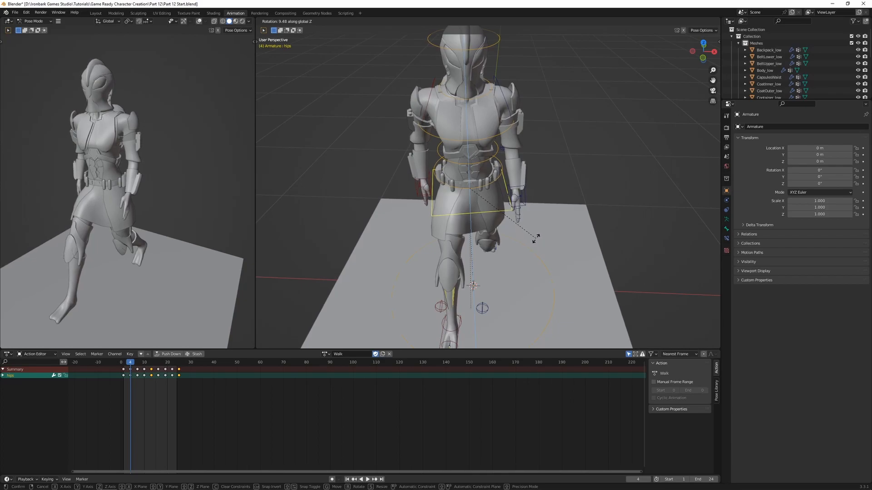
pyautogui.click(534, 240)
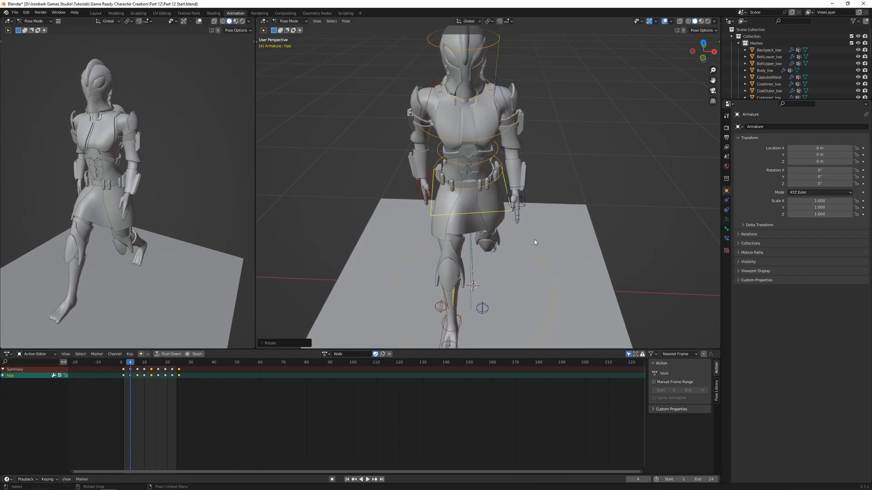
pyautogui.press('i')
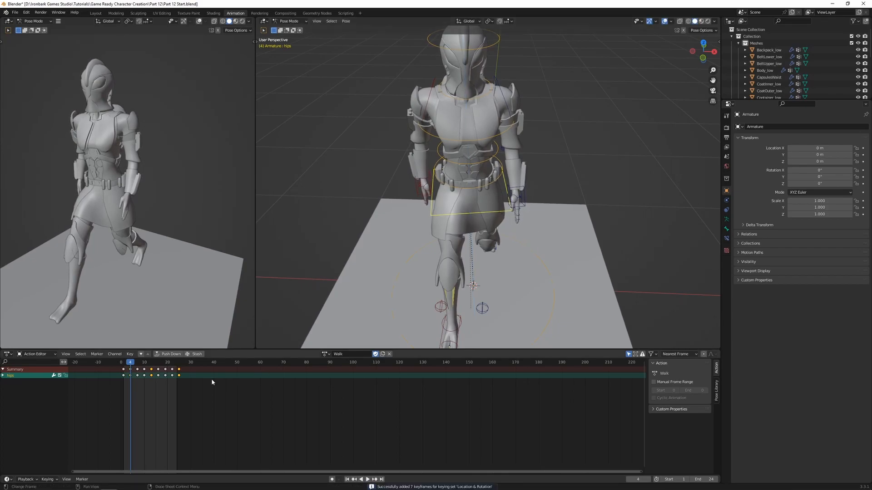
# - Copy the hips pose from frame 4, paste it mirrored at frame 16 and keyframe it there
pyautogui.click(131, 373)
pyautogui.moveTo(130, 369); pyautogui.dragTo(159, 375)
pyautogui.click(158, 362)
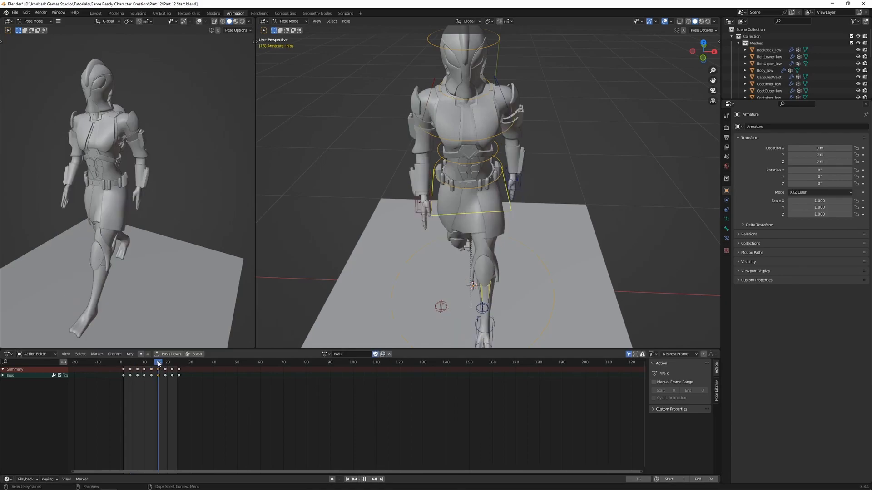
pyautogui.click(131, 363)
pyautogui.press('space')
pyautogui.hotkey('ctrl', 'shift', 'v')
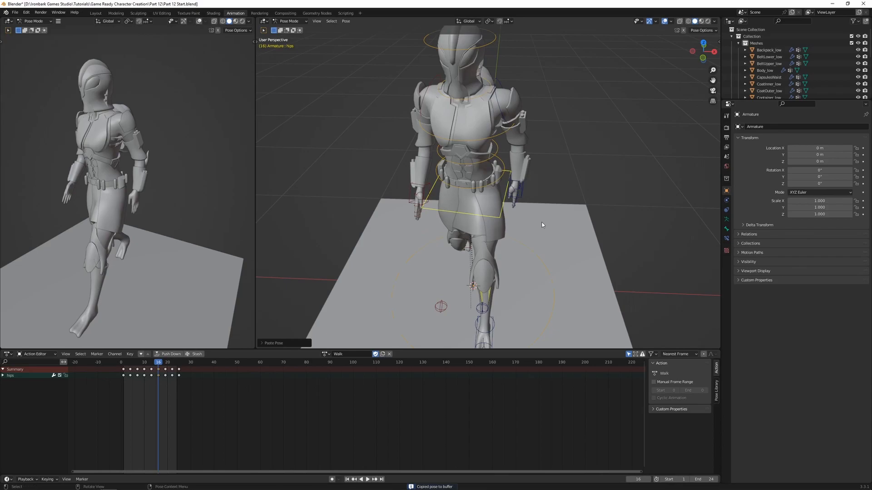
pyautogui.press('i')
# - Play back the walk to check the hips twist from the front
pyautogui.press('space')
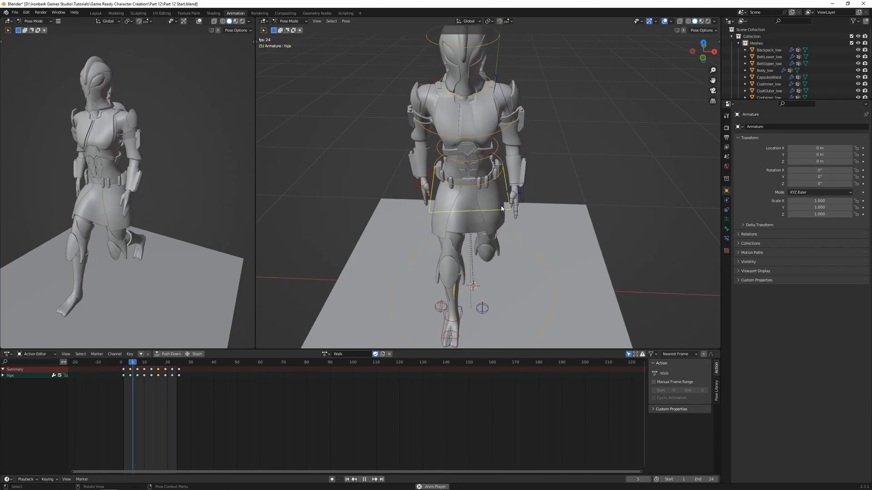
pyautogui.press('space')
pyautogui.press('space')
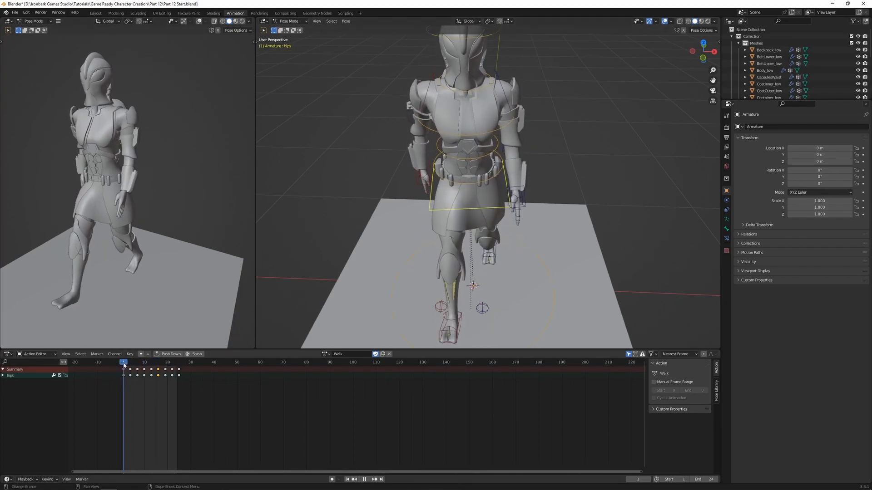
# - At frame 10, rotate the hips bone by about 6° around global Z and keyframe its Location & Rotation
pyautogui.moveTo(142, 365); pyautogui.dragTo(145, 366)
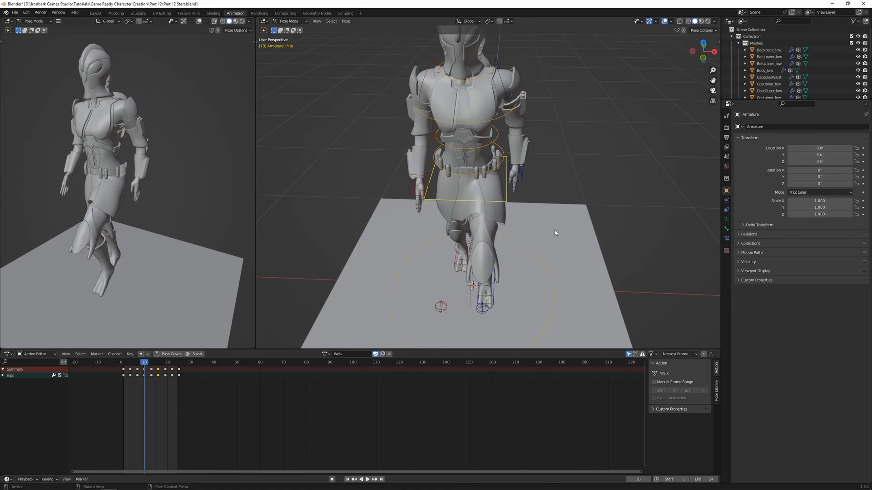
pyautogui.press('r')
pyautogui.press('z')
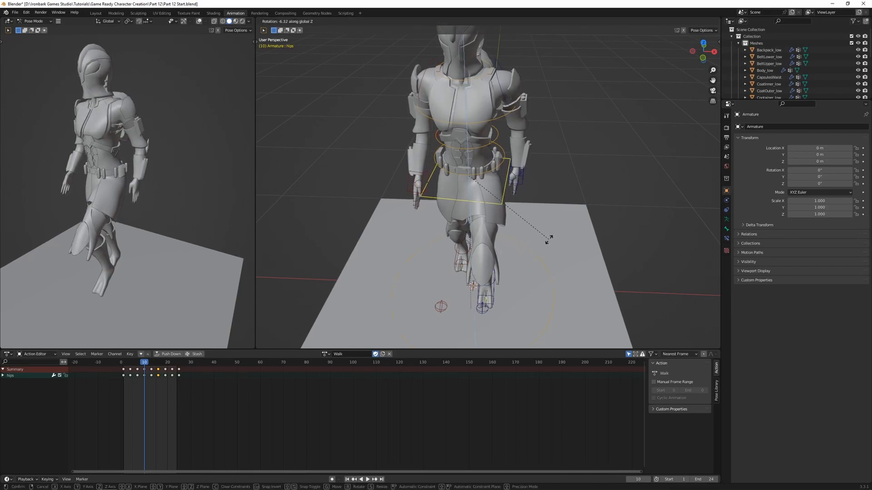
pyautogui.click(549, 241)
pyautogui.press('i')
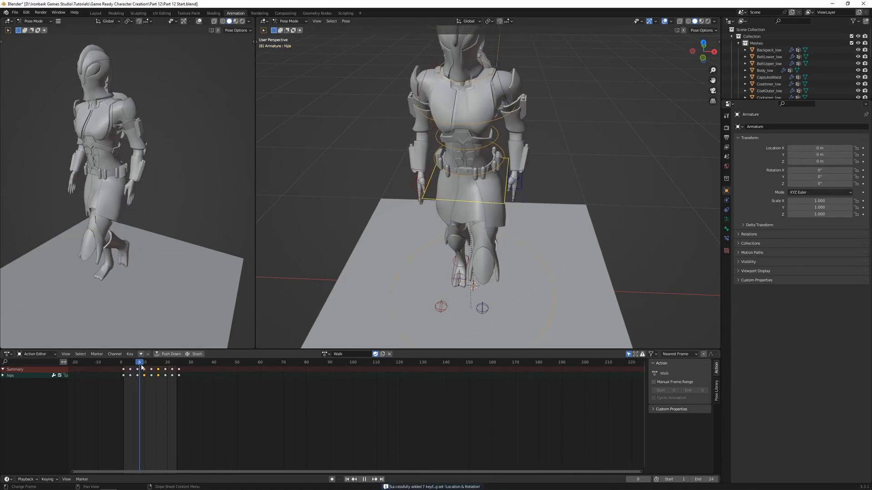
# - Copy the hips pose from frame 10, paste it mirrored at frame 22 and keyframe its Location & Rotation
pyautogui.moveTo(145, 366)
pyautogui.mouseDown()
pyautogui.moveTo(175, 367)
pyautogui.moveTo(147, 373)
pyautogui.mouseUp()
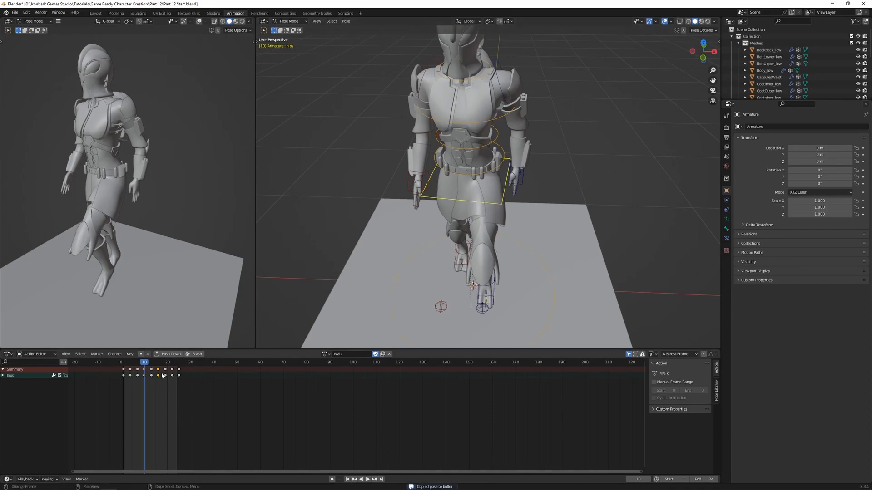
pyautogui.press('space')
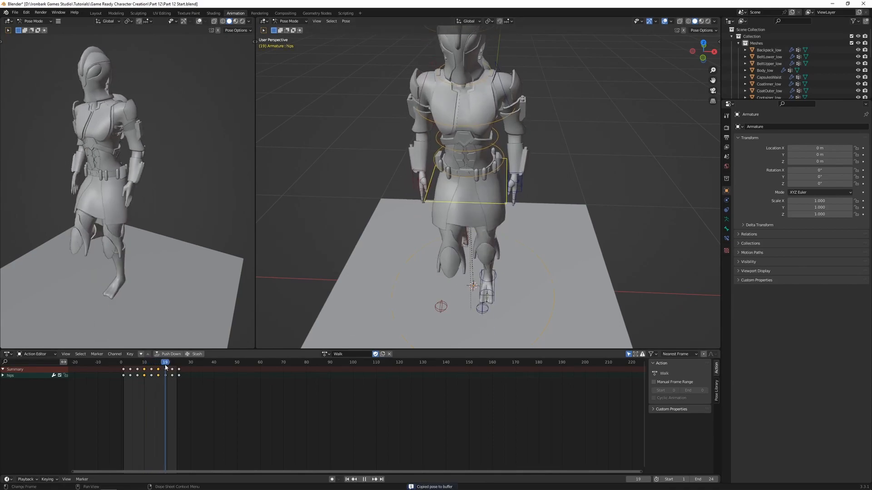
pyautogui.press('space')
pyautogui.hotkey('ctrl', 'v')
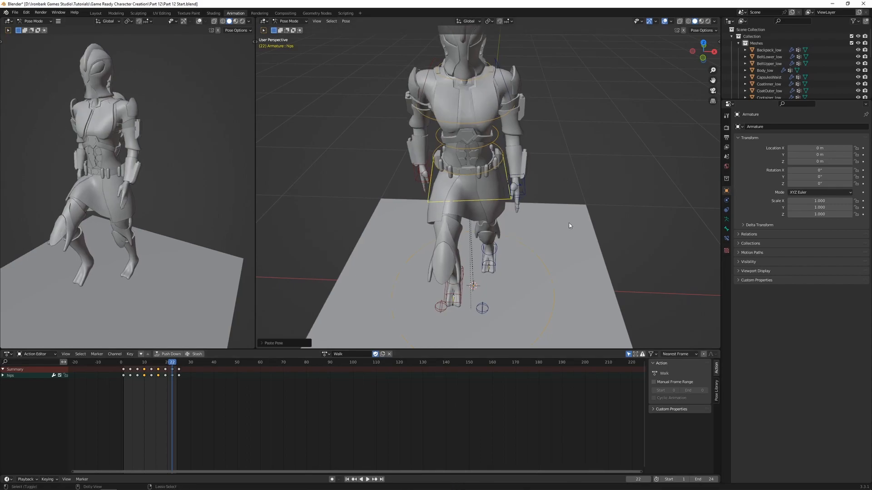
pyautogui.press('i')
# - Play back the walk and examine the hips and upper body motion up close from the front
pyautogui.press('space')
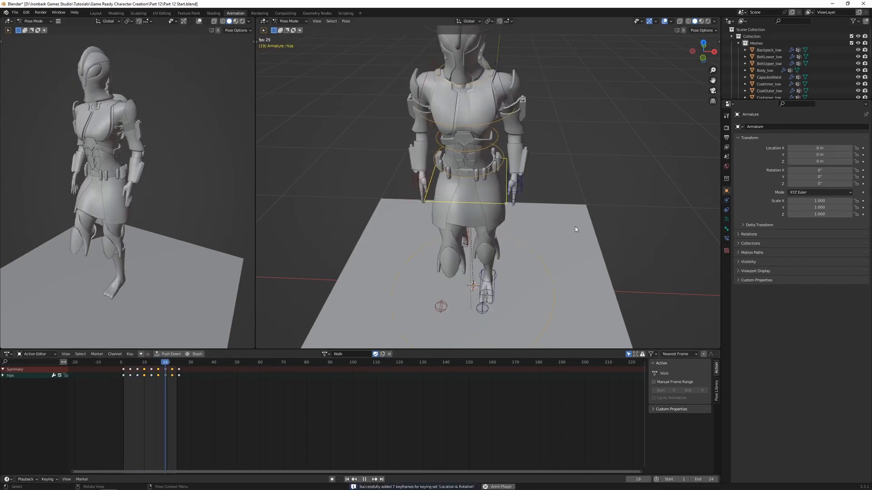
pyautogui.scroll(-2, 559, 231)
pyautogui.moveTo(534, 234); pyautogui.dragTo(530, 216, button='middle')
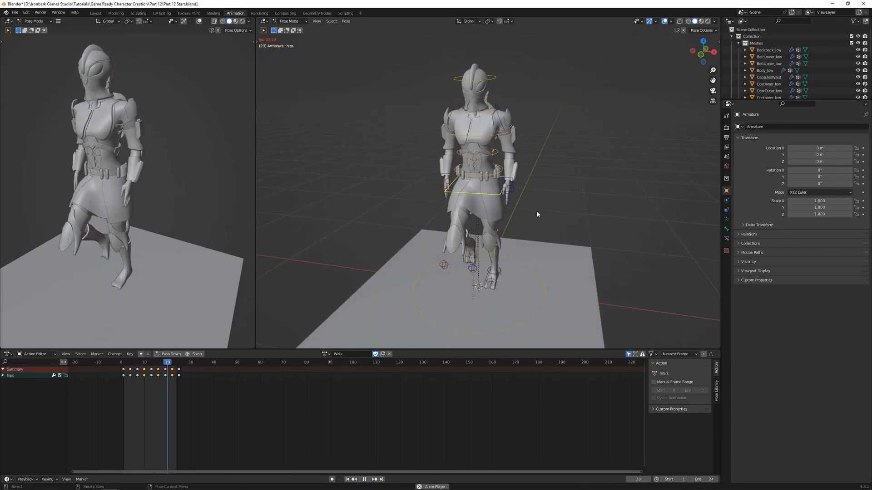
pyautogui.scroll(4, 545, 218)
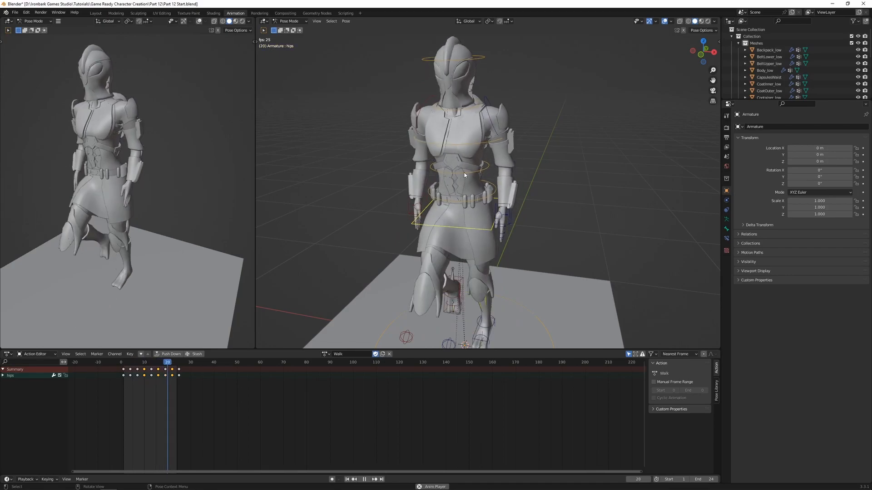
pyautogui.moveTo(447, 181); pyautogui.dragTo(451, 210, button='middle')
pyautogui.keyDown('shift'); pyautogui.moveTo(397, 257); pyautogui.dragTo(421, 267, button='middle'); pyautogui.keyUp('shift')
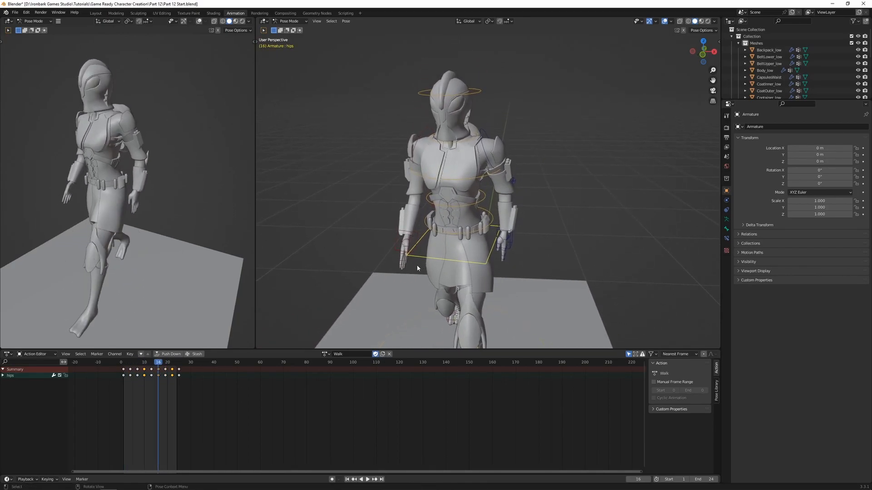
# - At frame 1, rotate the spine.03 bone by about -6° around global Z and keyframe its Location & Rotation
pyautogui.moveTo(123, 363)
pyautogui.mouseDown()
pyautogui.moveTo(131, 365)
pyautogui.moveTo(123, 370)
pyautogui.mouseUp()
pyautogui.click(469, 186)
pyautogui.moveTo(470, 186); pyautogui.dragTo(466, 252, button='middle')
pyautogui.press('r')
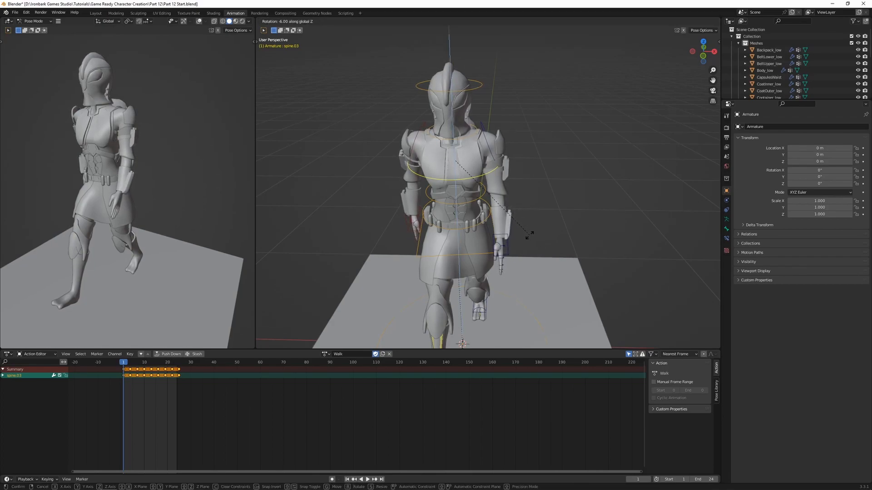
pyautogui.click(528, 235)
pyautogui.press('i')
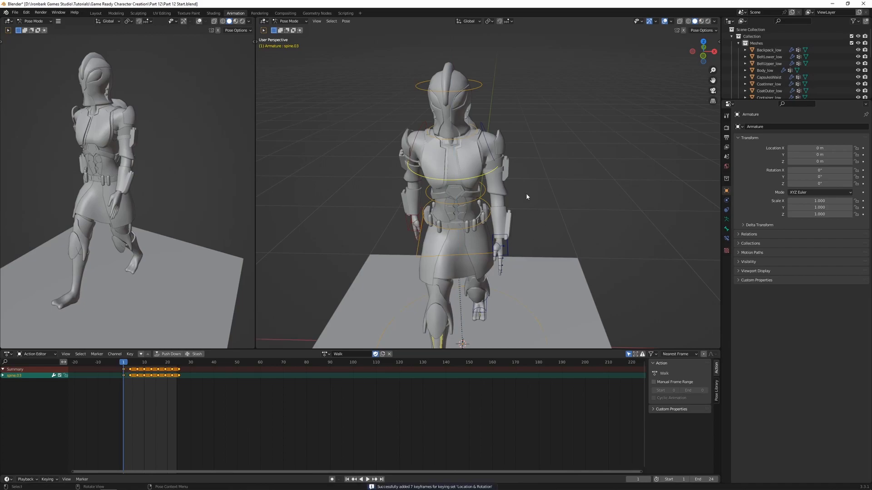
# - Duplicate the spine.03 keyframe from frame 1 to frame 25
pyautogui.click(124, 370)
pyautogui.hotkey('shift', 'd')
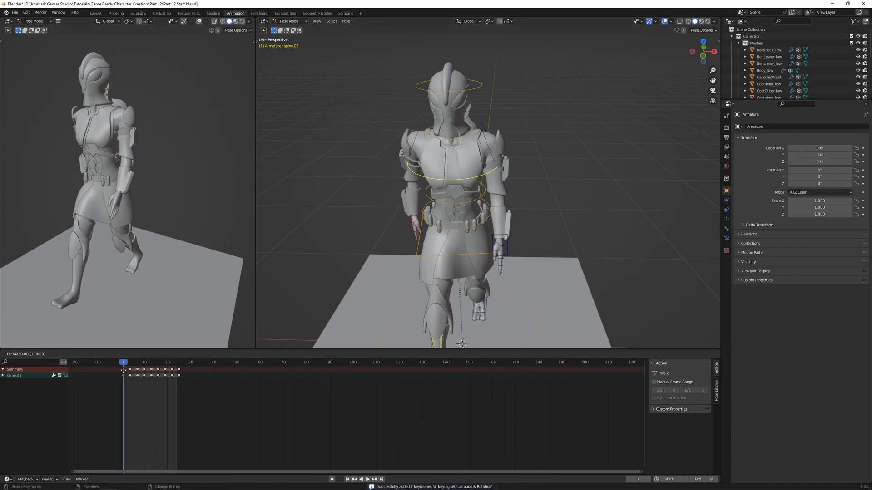
pyautogui.click(179, 381)
pyautogui.press('g')
pyautogui.click(182, 375)
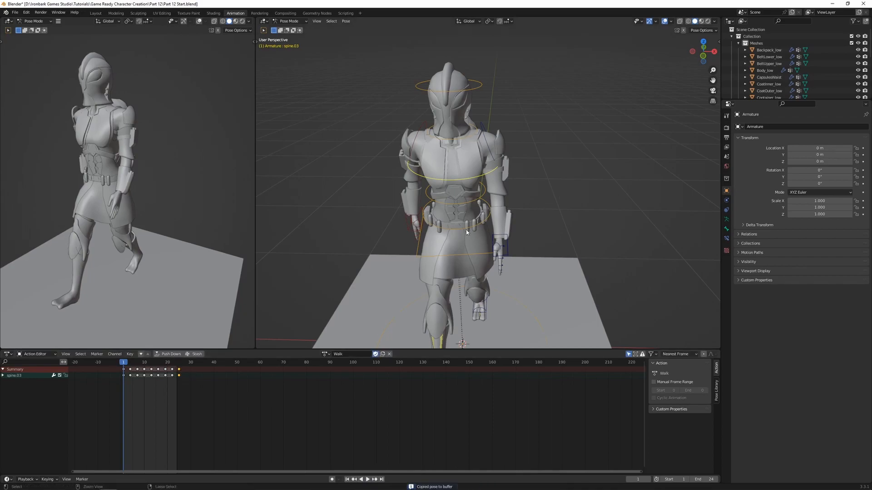
# - Paste the copied spine.03 pose mirrored at frame 13 and keyframe its Location & Rotation
pyautogui.press('space')
pyautogui.hotkey('ctrl', 'shift', 'v')
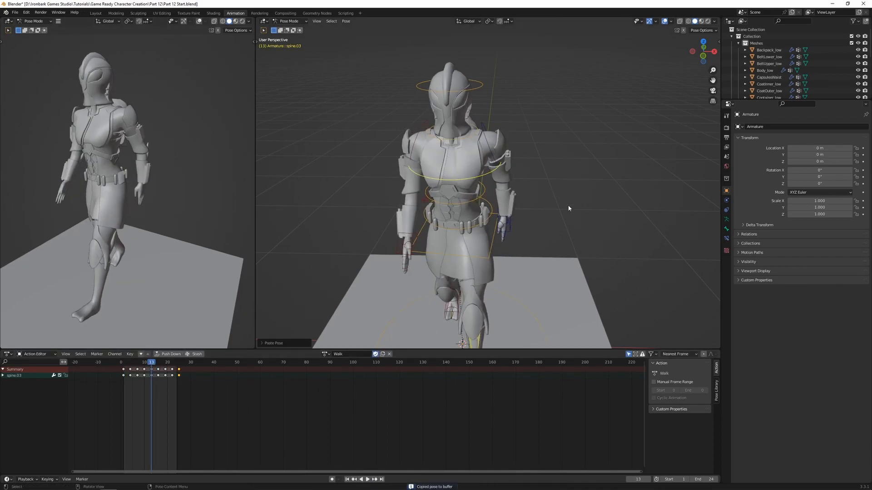
pyautogui.press('i')
pyautogui.press('space')
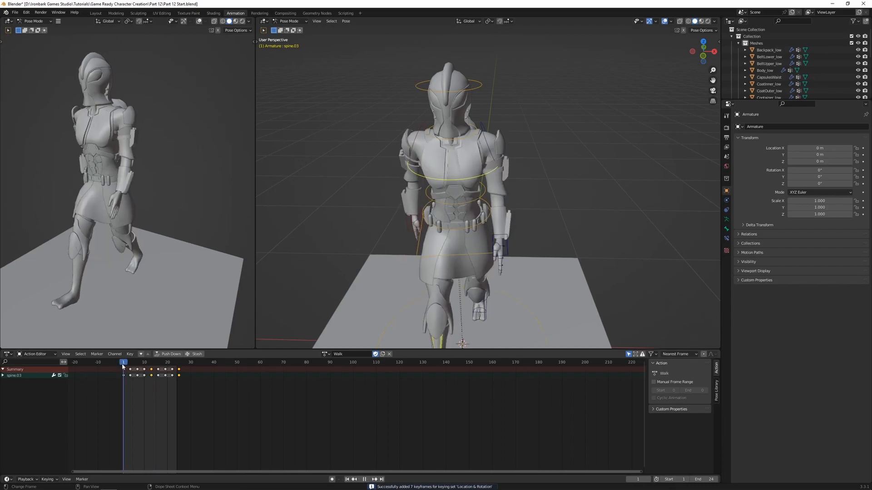
pyautogui.press('space')
pyautogui.press('space')
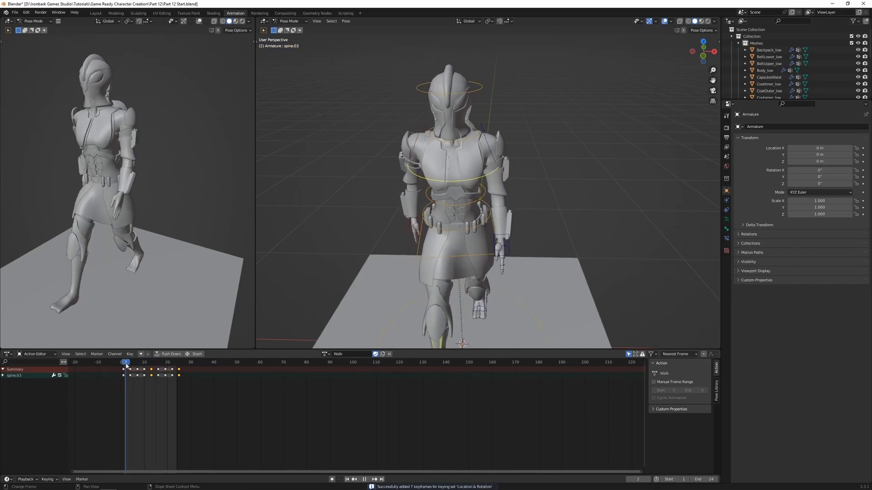
# - Delete the spine.03 keyframes lying between frames 1 and 13 and between frames 13 and 25
pyautogui.press('b')
pyautogui.moveTo(147, 382); pyautogui.dragTo(127, 368)
pyautogui.press('x')
pyautogui.click(138, 378)
pyautogui.moveTo(174, 381); pyautogui.dragTo(156, 369)
pyautogui.press('x')
pyautogui.click(157, 369)
# - Play back the walk and examine the upper-body twist from the front and the side
pyautogui.press('space')
pyautogui.moveTo(423, 234)
pyautogui.mouseDown(button='middle')
pyautogui.moveTo(357, 242)
pyautogui.moveTo(411, 241)
pyautogui.mouseUp(button='middle')
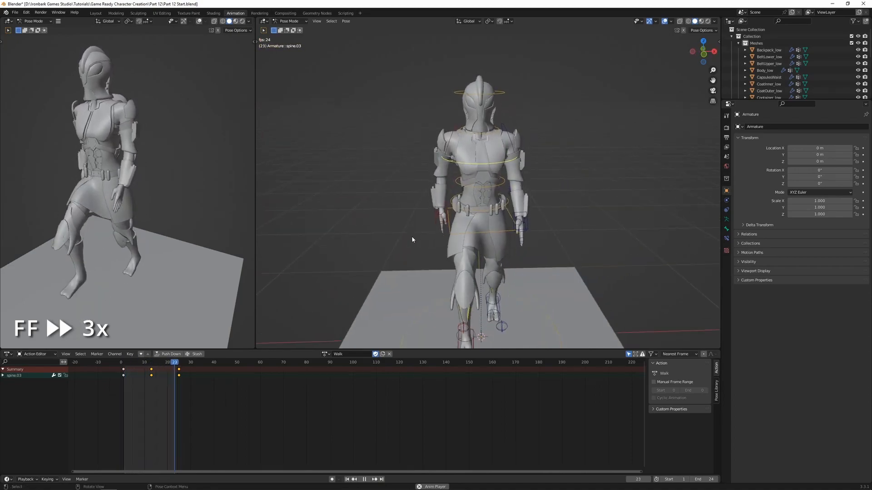
pyautogui.click(138, 366)
pyautogui.moveTo(512, 222); pyautogui.dragTo(466, 234, button='middle')
pyautogui.press('space')
pyautogui.click(152, 366)
pyautogui.press('space')
pyautogui.moveTo(171, 229); pyautogui.dragTo(146, 209, button='middle')
pyautogui.scroll(-2, 129, 225)
pyautogui.scroll(-1, 409, 226)
pyautogui.moveTo(409, 226); pyautogui.dragTo(429, 218, button='middle')
pyautogui.scroll(3, 495, 232)
pyautogui.press('space')
# - At frame 17, rotate the arm_IK.L bone around global X and keyframe its Location & Rotation
pyautogui.click(498, 233)
pyautogui.moveTo(140, 363); pyautogui.dragTo(140, 369)
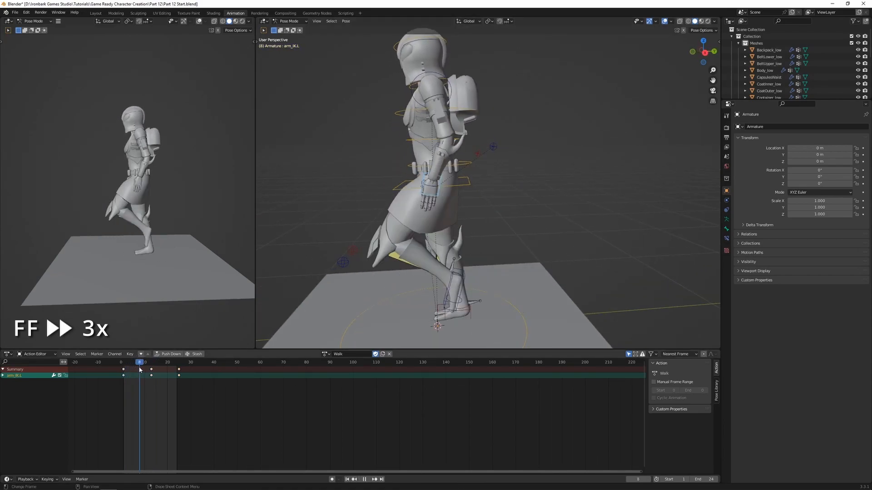
pyautogui.press('space')
pyautogui.scroll(3, 481, 234)
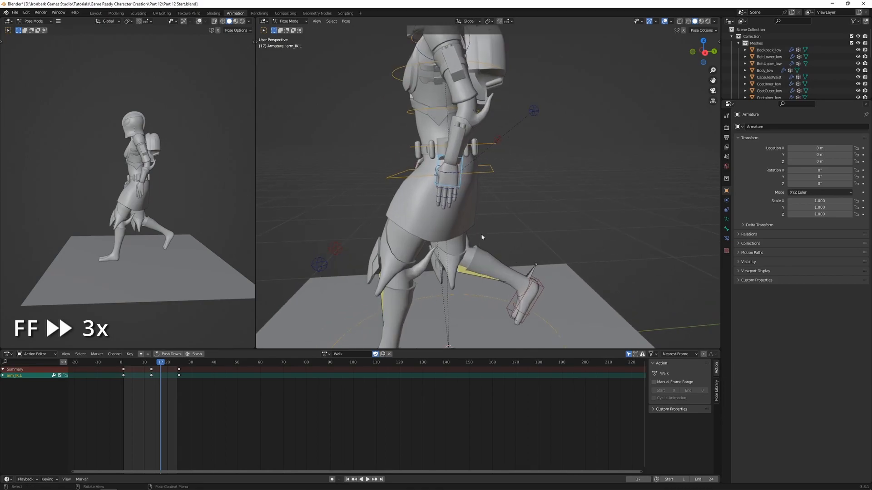
pyautogui.press('r')
pyautogui.press('x')
pyautogui.moveTo(163, 363); pyautogui.dragTo(131, 377)
# - At frame 5, rotate the arm_IK.L bone by about -23.5° around global X and keyframe its Location & Rotation
pyautogui.press('r')
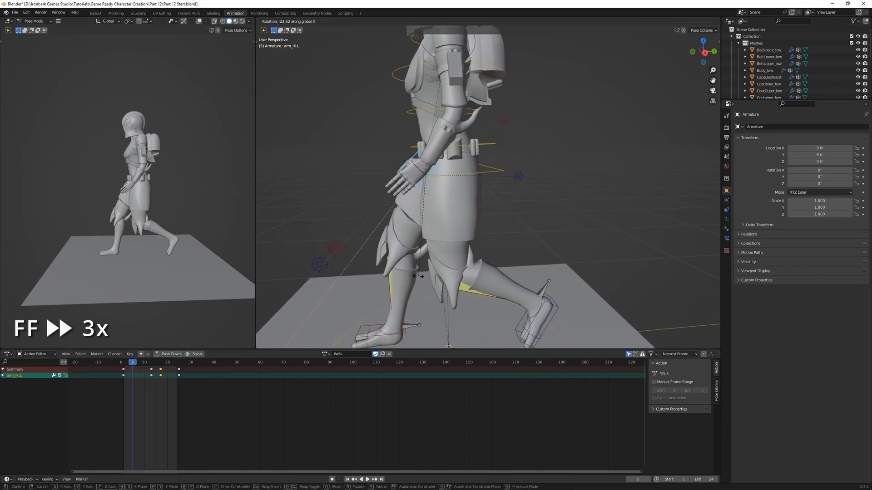
pyautogui.click(418, 276)
pyautogui.press('i')
pyautogui.press('Right')
pyautogui.press('Right')
pyautogui.press('Right')
pyautogui.press('Right')
pyautogui.press('Right')
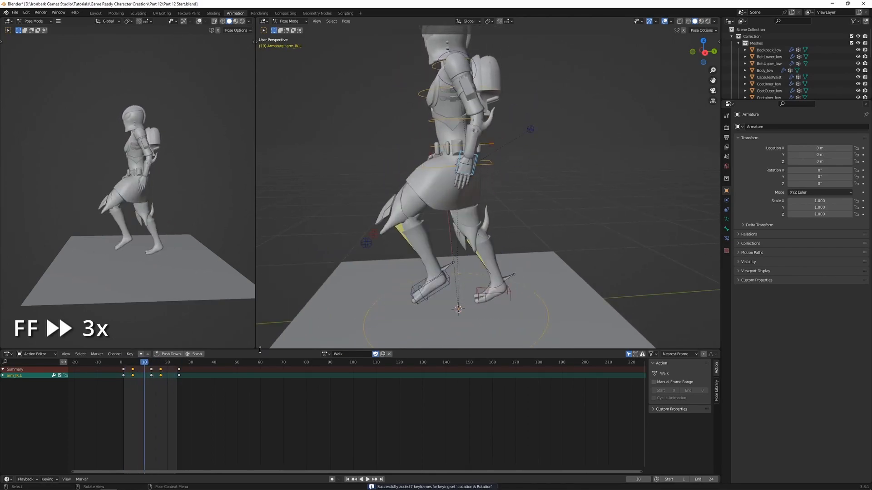
# - Review the left hand's swing from the side and keyframe arm_IK.L's Location & Rotation again at frame 17
pyautogui.press('space')
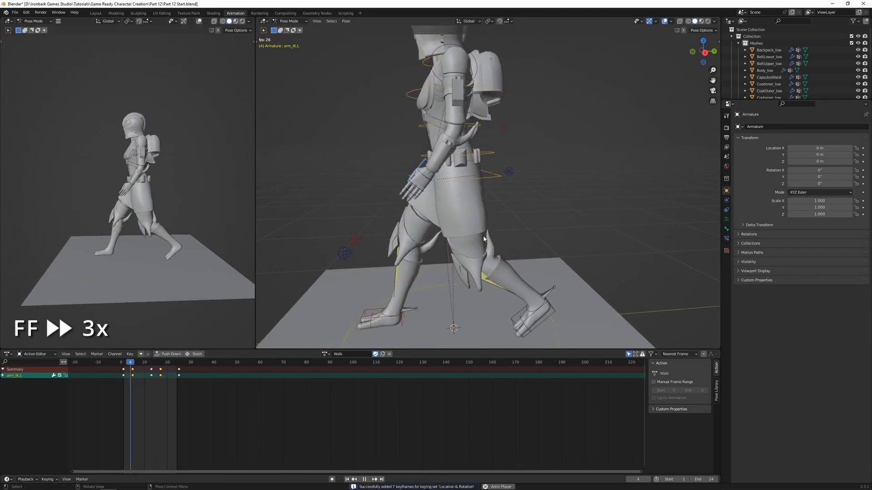
pyautogui.scroll(-1, 484, 240)
pyautogui.scroll(-2, 460, 246)
pyautogui.scroll(2, 460, 245)
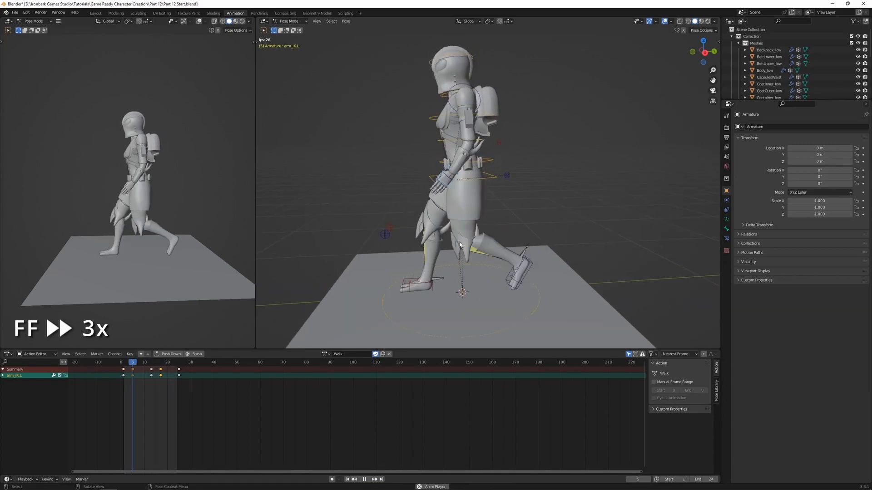
pyautogui.press('space')
pyautogui.scroll(1, 460, 245)
pyautogui.click(161, 364)
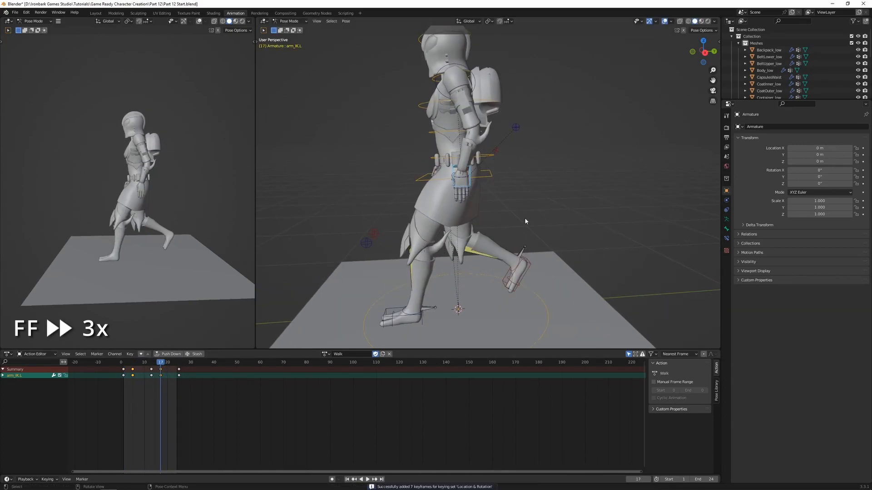
pyautogui.press('space')
pyautogui.press('space')
pyautogui.scroll(3, 500, 220)
# - Copy the arm_IK.L pose from frame 5, paste it mirrored onto arm_IK.R at frame 17 and keyframe its Location & Rotation
pyautogui.click(475, 220)
pyautogui.moveTo(475, 219); pyautogui.dragTo(465, 245, button='middle')
pyautogui.moveTo(528, 236); pyautogui.dragTo(409, 254, button='middle')
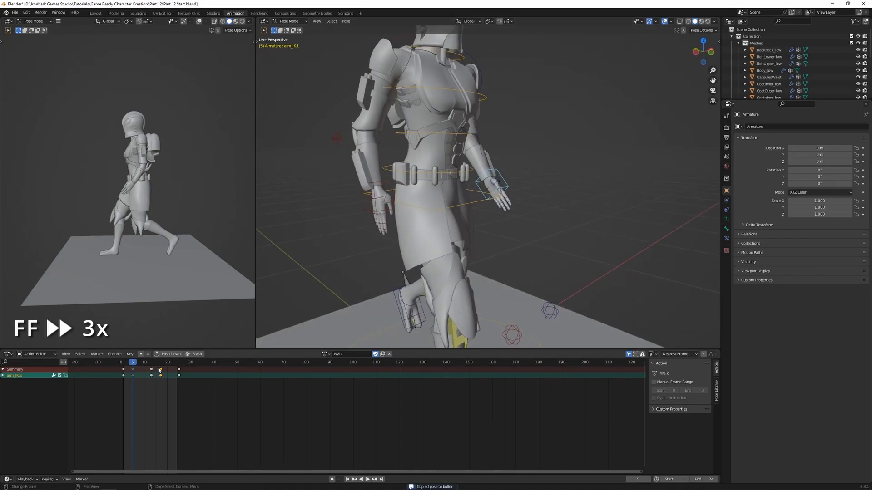
pyautogui.hotkey('ctrl', 'c')
pyautogui.click(161, 365)
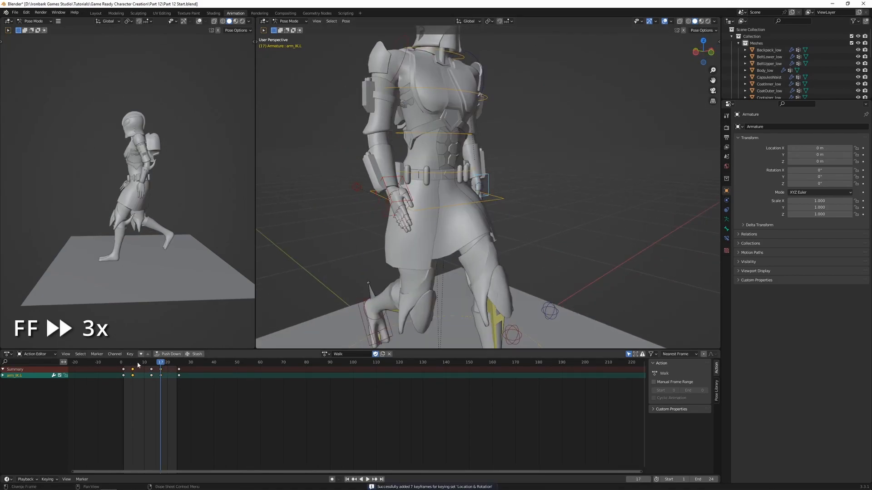
pyautogui.press('i')
# - Mirror the arm_IK.L pose from frame 17 onto arm_IK.R at frame 5 and keyframe its Location & Rotation
pyautogui.press('Left')
pyautogui.press('Left')
pyautogui.press('Left')
pyautogui.press('Left')
pyautogui.press('Left')
pyautogui.press('Left')
pyautogui.press('Left')
pyautogui.press('Left')
pyautogui.press('Left')
pyautogui.press('Left')
pyautogui.press('Left')
pyautogui.press('Left')
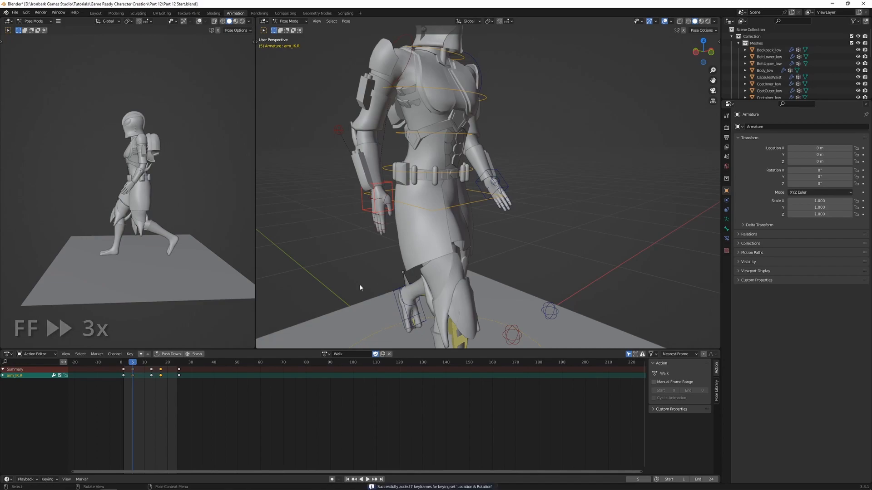
# - Play back the walk and examine the arm swing from both sides of the character
pyautogui.press('space')
pyautogui.scroll(-2, 359, 257)
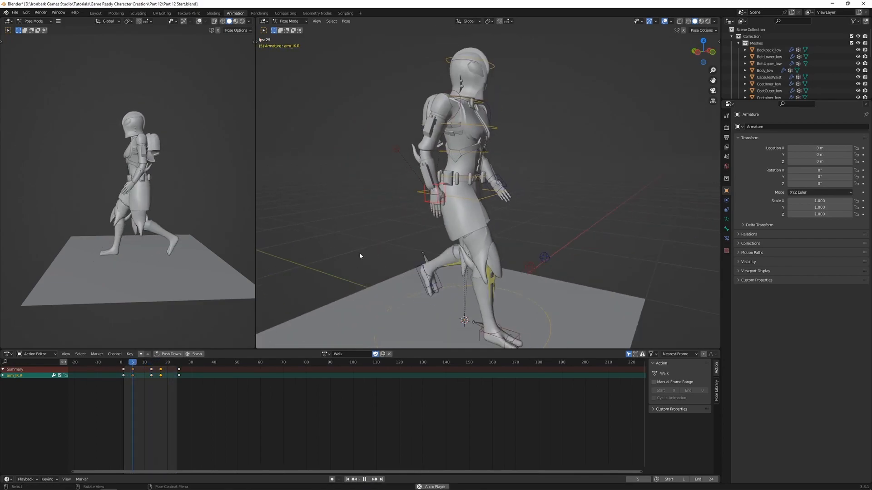
pyautogui.moveTo(361, 256); pyautogui.dragTo(386, 251, button='middle')
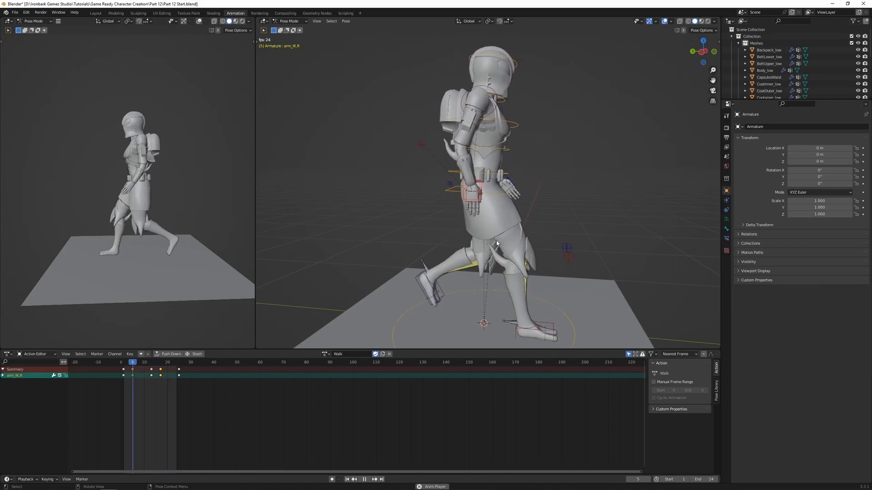
pyautogui.moveTo(523, 237); pyautogui.dragTo(421, 240, button='middle')
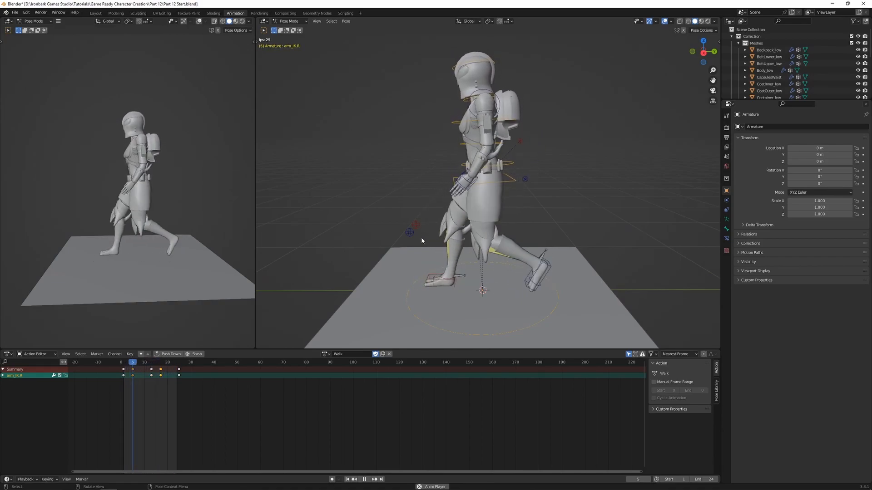
pyautogui.press('space')
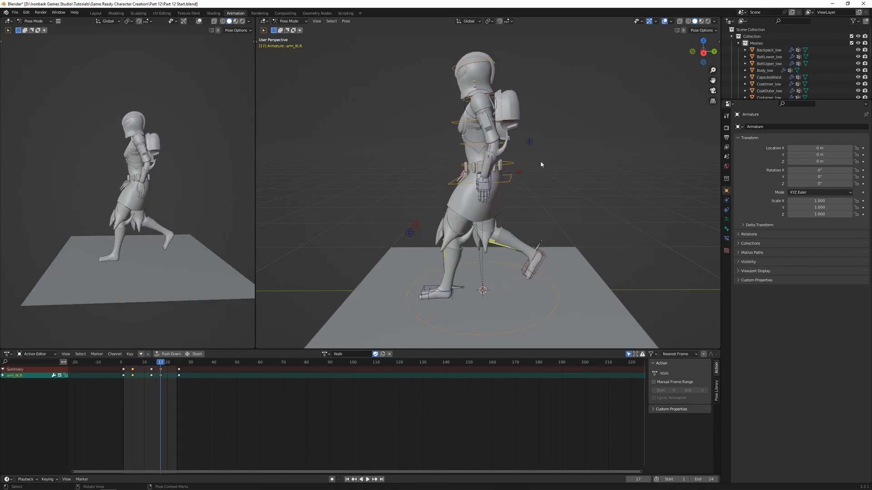
pyautogui.moveTo(128, 362); pyautogui.dragTo(152, 364)
pyautogui.click(159, 369)
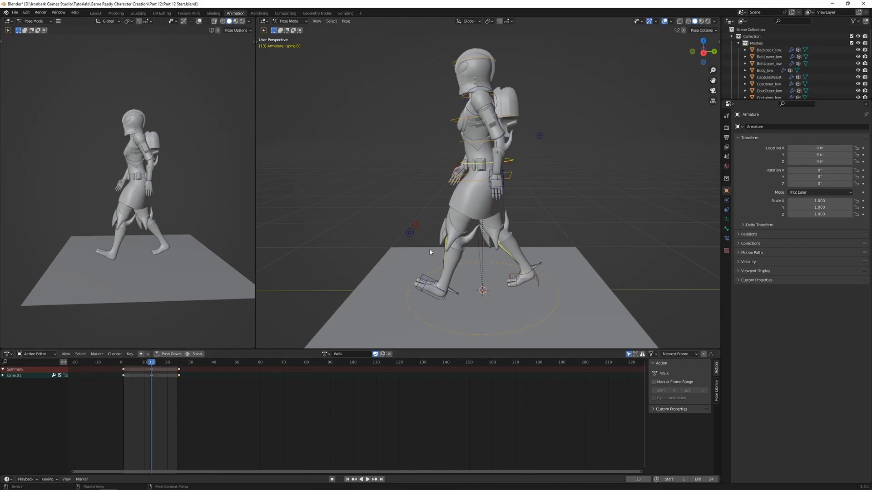
# - At frame 5, tilt the spine.01 bone slightly forward and keyframe its Location & Rotation
pyautogui.scroll(1, 463, 180)
pyautogui.moveTo(460, 178); pyautogui.dragTo(448, 211, button='middle')
pyautogui.scroll(2, 490, 180)
pyautogui.scroll(-2, 483, 183)
pyautogui.scroll(-1, 448, 211)
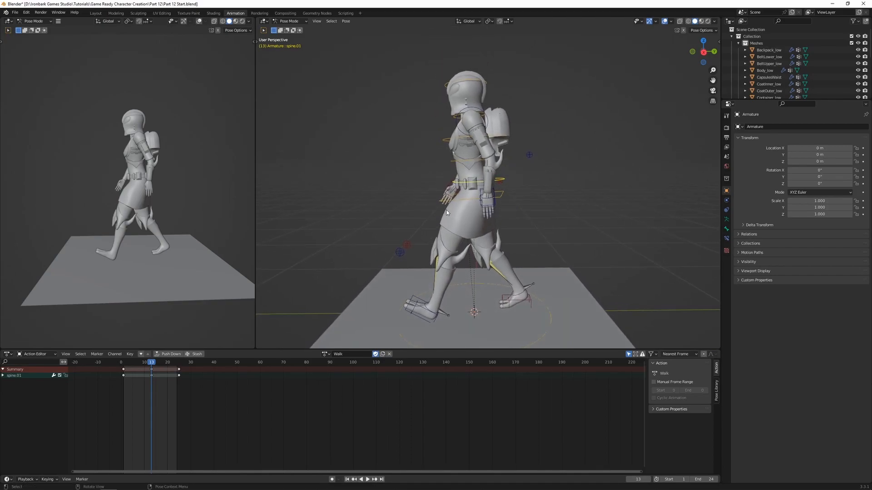
pyautogui.moveTo(117, 363); pyautogui.dragTo(134, 364)
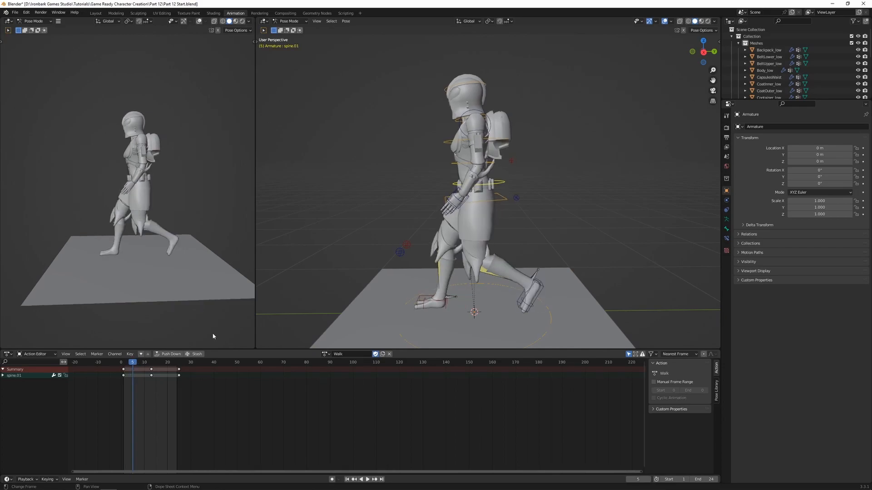
pyautogui.click(541, 257)
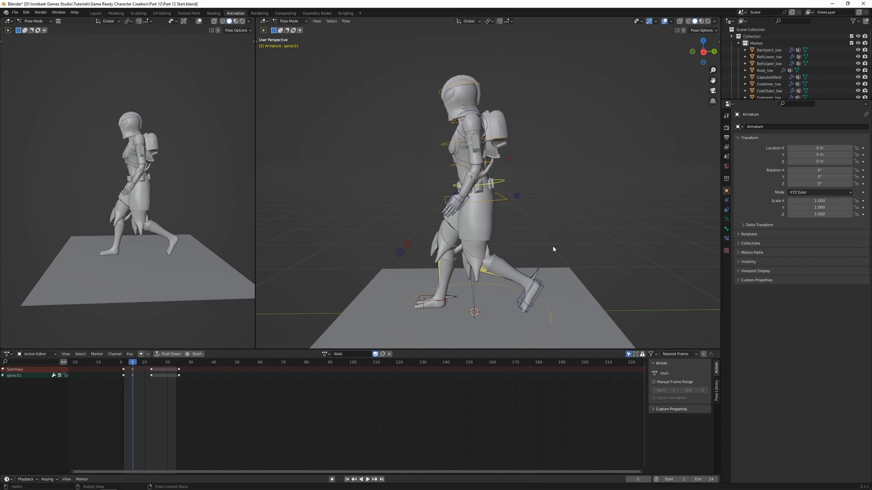
pyautogui.press('space')
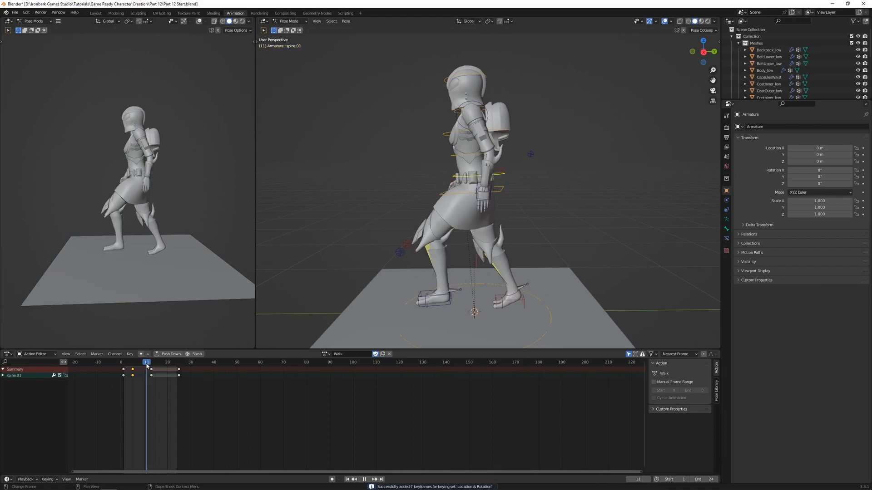
# - At frame 11, rotate the spine.01 bone slightly backward around global X and keyframe its Location & Rotation
pyautogui.moveTo(147, 366); pyautogui.dragTo(148, 368)
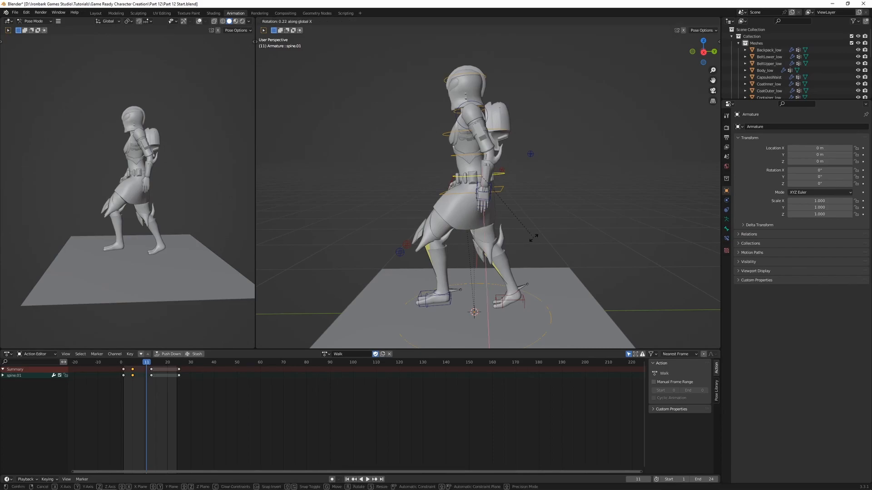
pyautogui.click(530, 243)
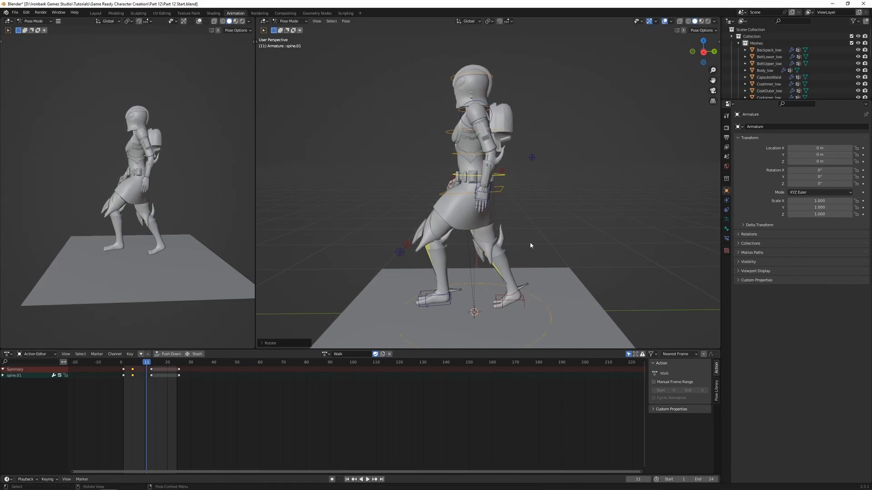
pyautogui.press('space')
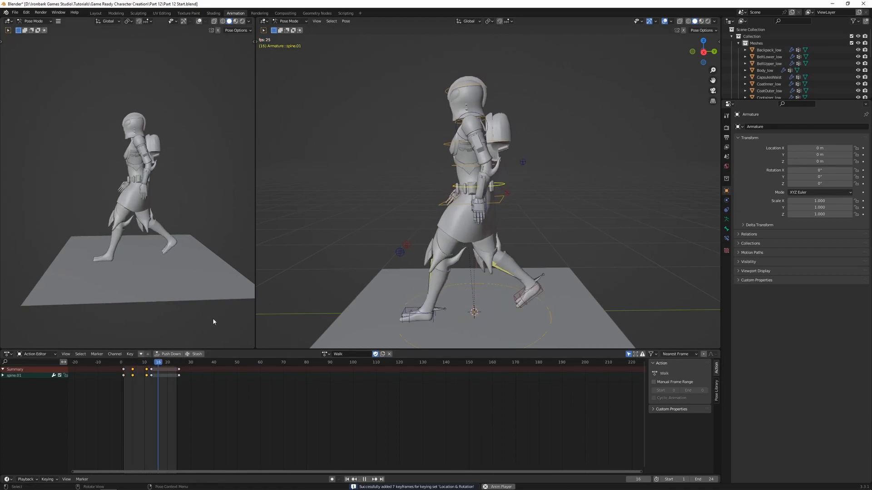
# - Move the spine.01 keyframe from frame 11 to frame 10 and check the timing in playback
pyautogui.press('space')
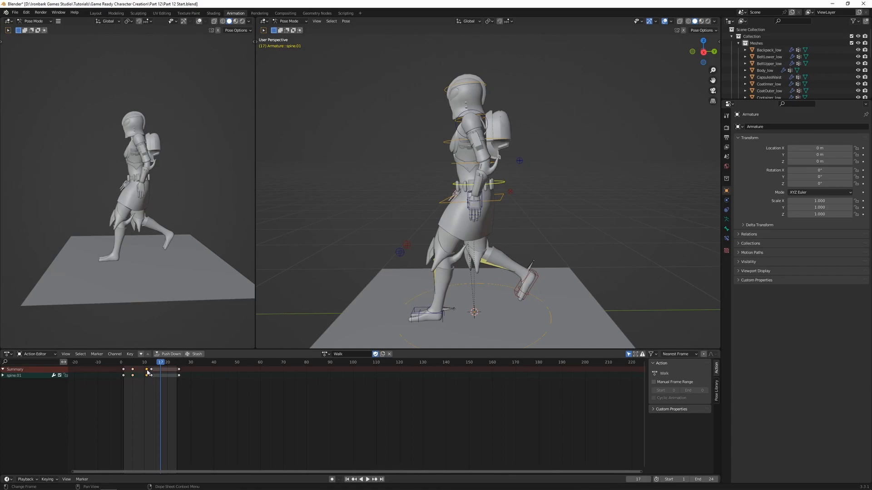
pyautogui.press('space')
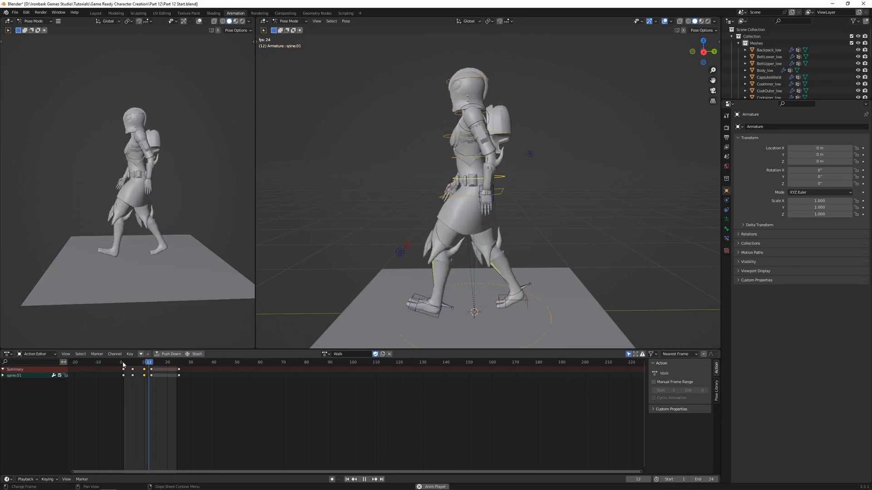
pyautogui.press('space')
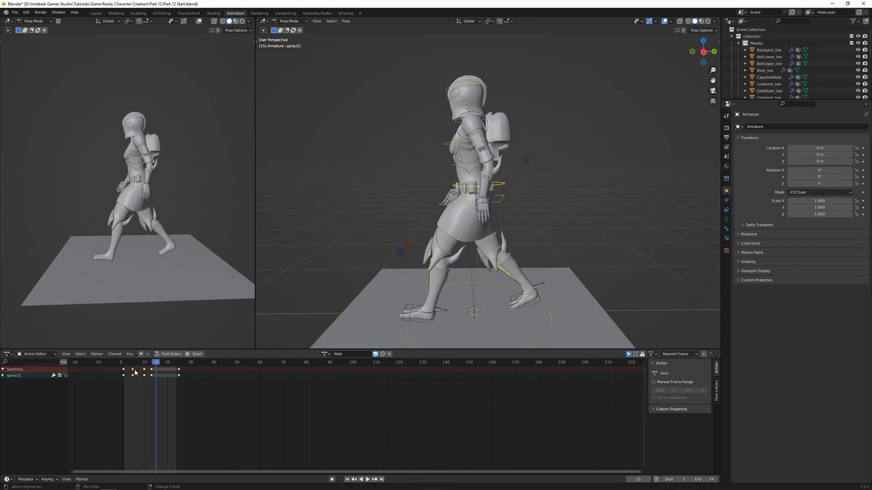
# - Copy the spine.01 keyframes from frames 5 and 10 and paste them at frames 16 and 21
pyautogui.moveTo(158, 364); pyautogui.dragTo(159, 364)
pyautogui.hotkey('ctrl', 'v')
pyautogui.press('space')
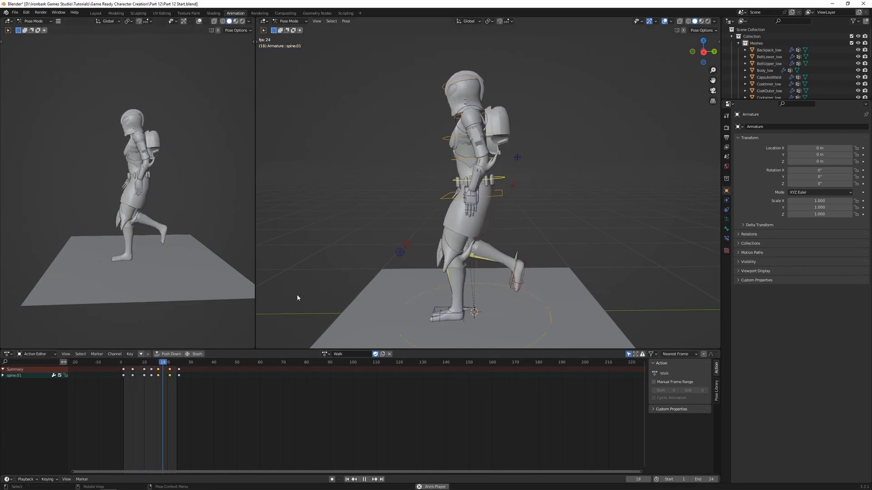
# - Examine the looping walk's spine motion from several angles and a wider view
pyautogui.moveTo(357, 285); pyautogui.dragTo(484, 254, button='middle')
pyautogui.moveTo(514, 229); pyautogui.dragTo(500, 244, button='middle')
pyautogui.scroll(-1, 129, 229)
pyautogui.moveTo(129, 230)
pyautogui.mouseDown(button='middle')
pyautogui.moveTo(171, 227)
pyautogui.moveTo(123, 228)
pyautogui.mouseUp(button='middle')
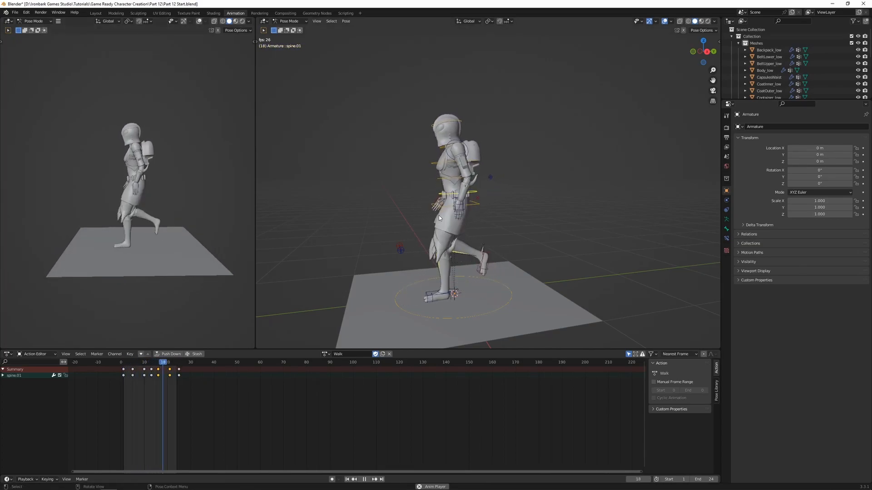
pyautogui.moveTo(513, 194); pyautogui.dragTo(485, 198, button='middle')
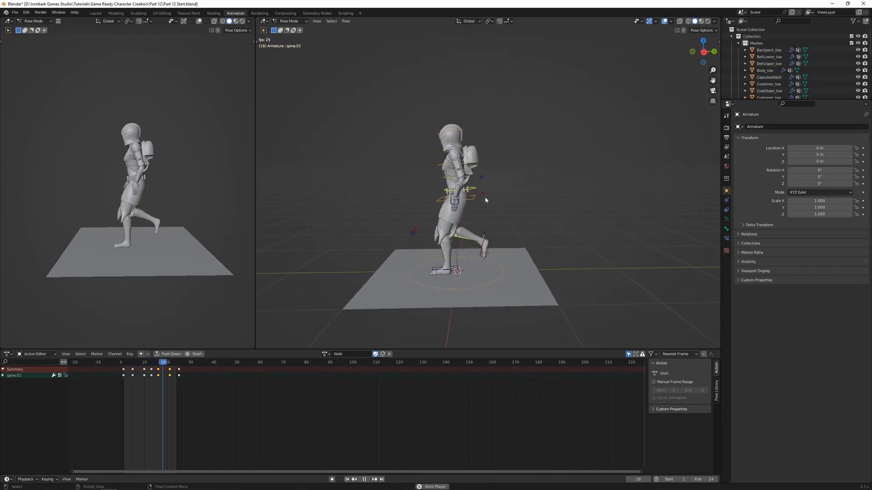